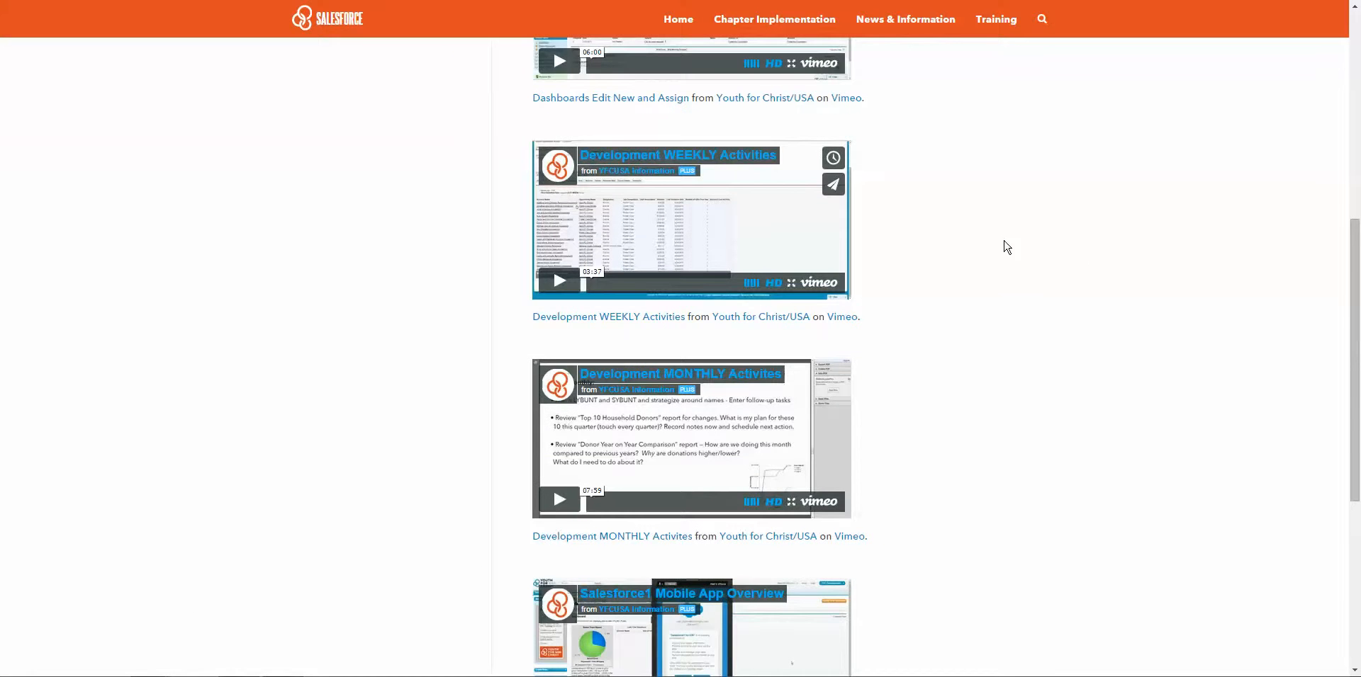
# Scroll up on the YFC training site's Development videos page.
pyautogui.scroll(10, 1006, 246)
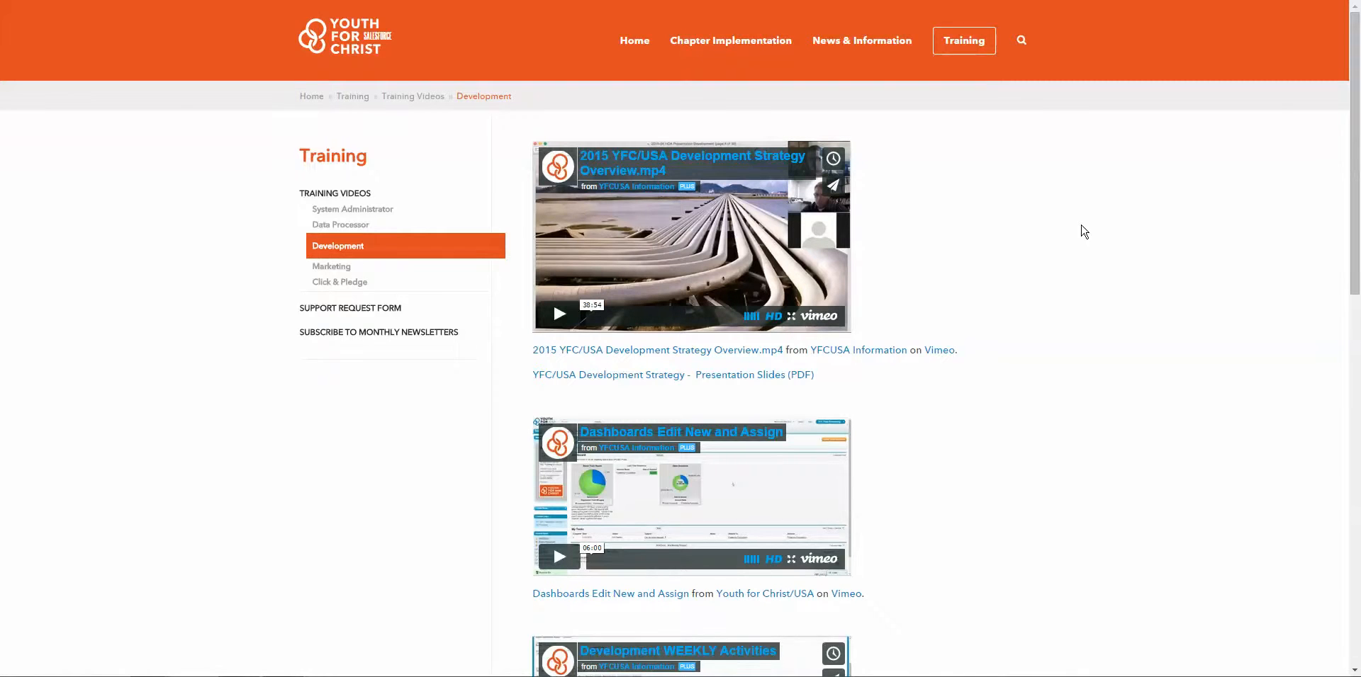
# Scroll through the Development videos list, including the WEEKLY and MONTHLY Activities videos.
pyautogui.scroll(-1, 1084, 232)
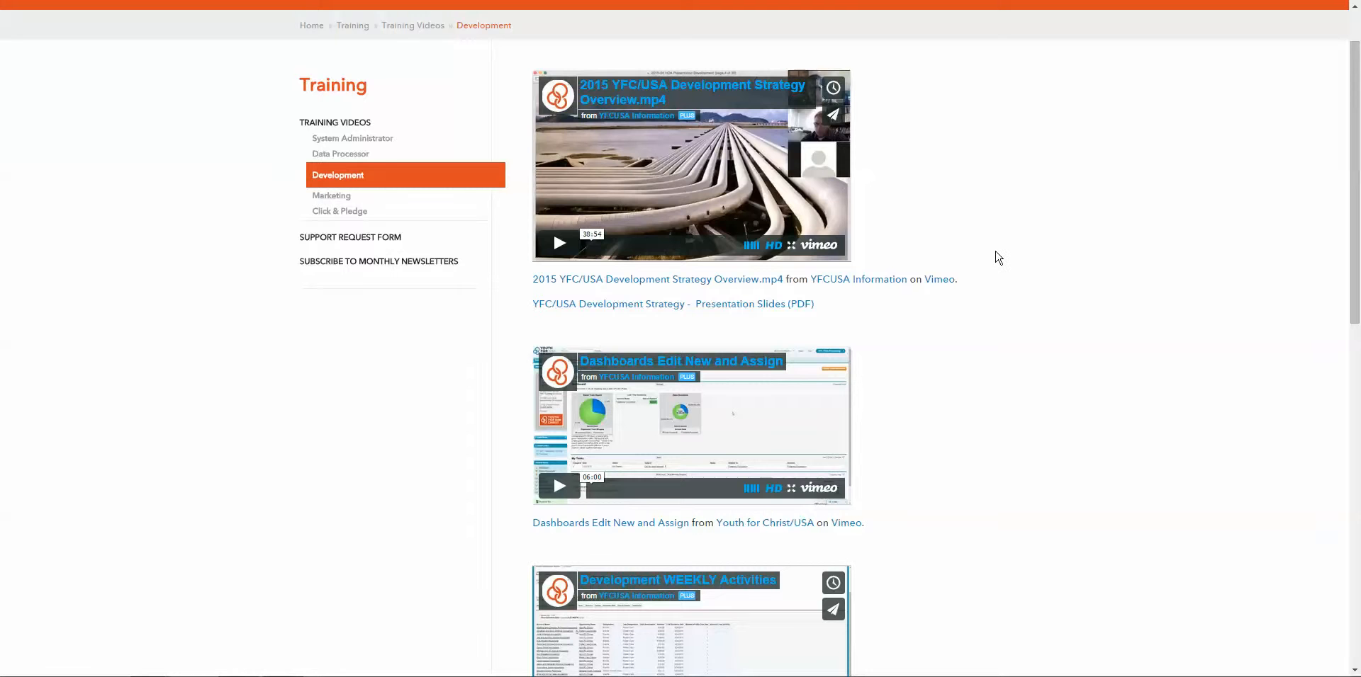
pyautogui.scroll(-4, 997, 256)
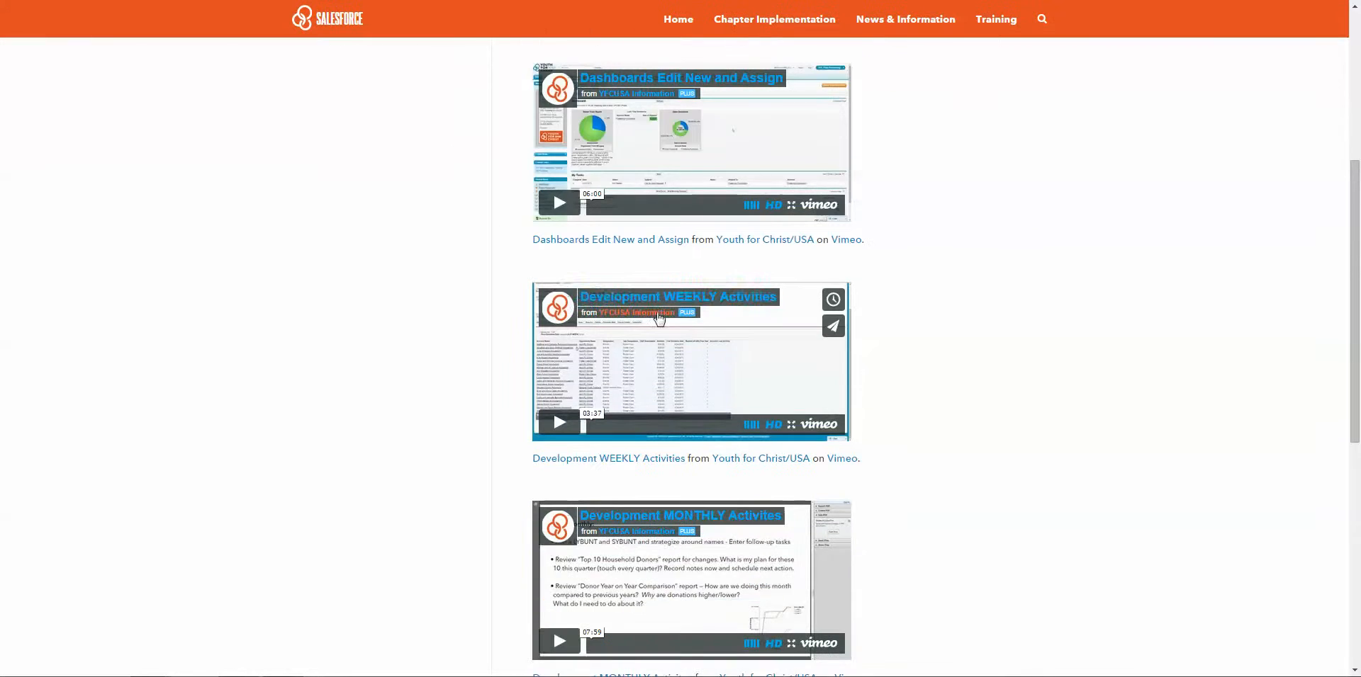
pyautogui.scroll(-3, 1021, 365)
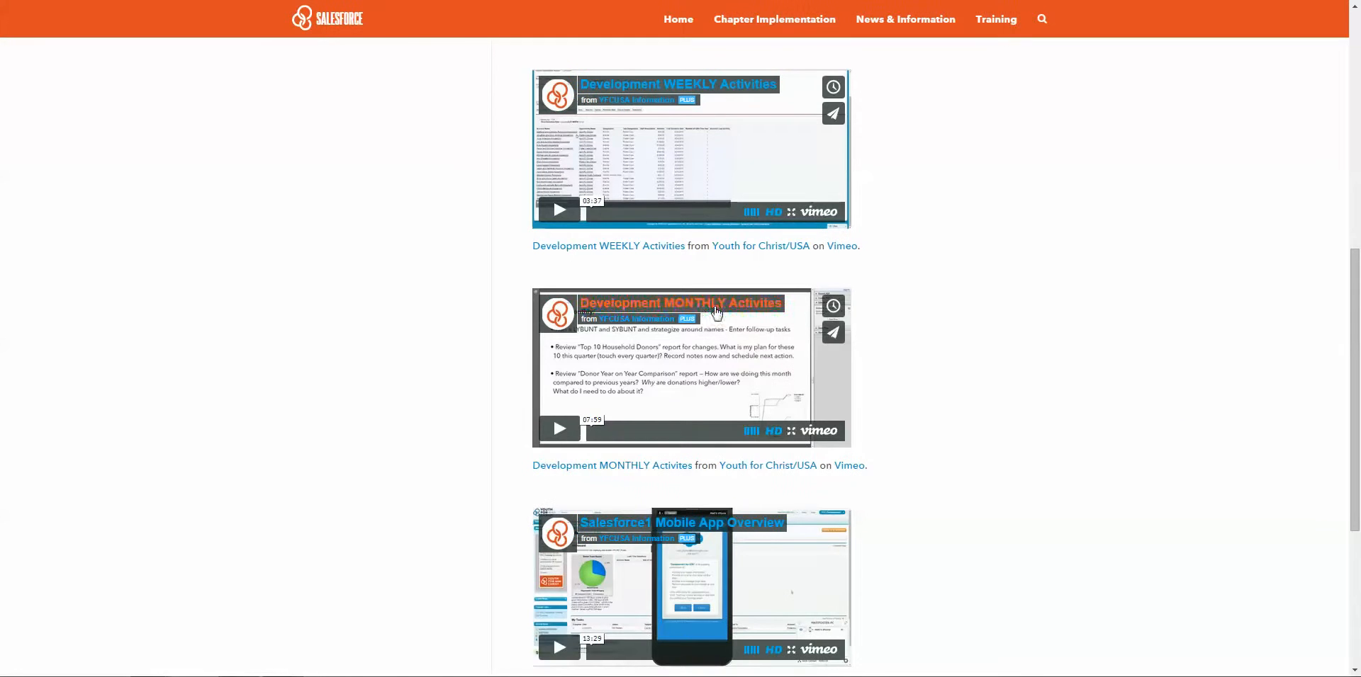
pyautogui.scroll(-1, 1054, 341)
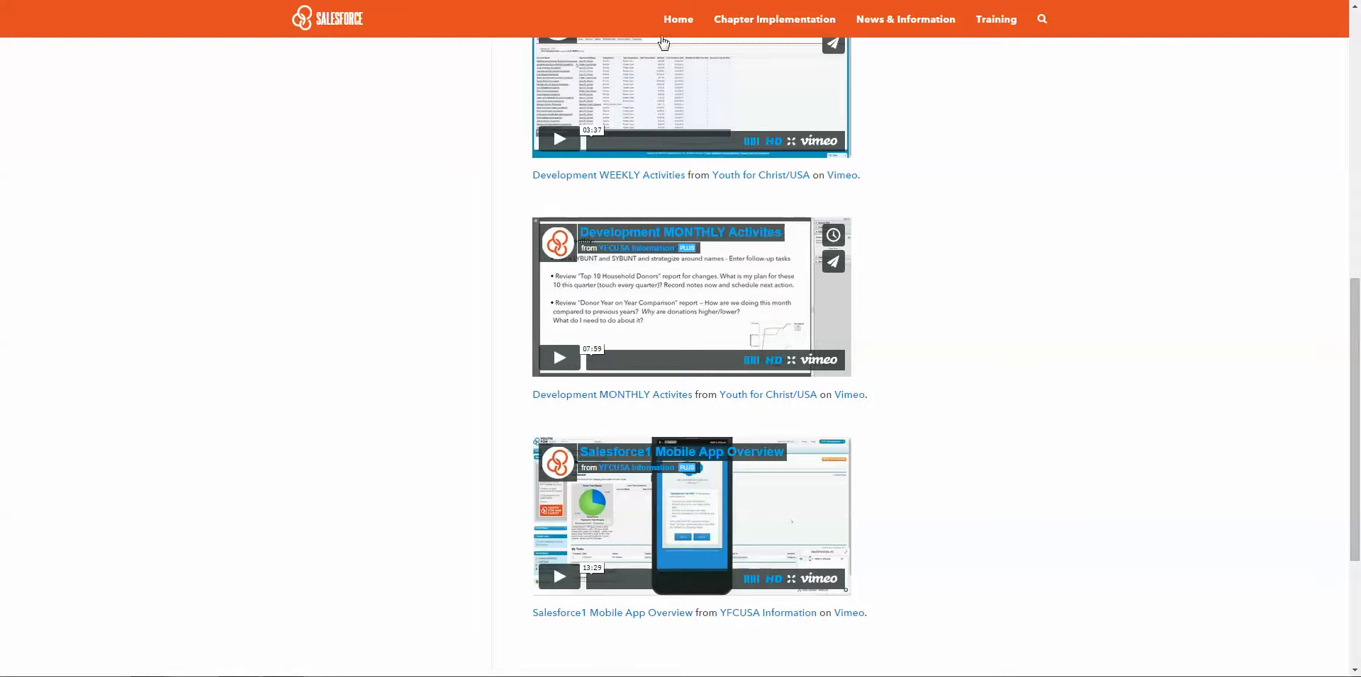
pyautogui.scroll(1, 984, 284)
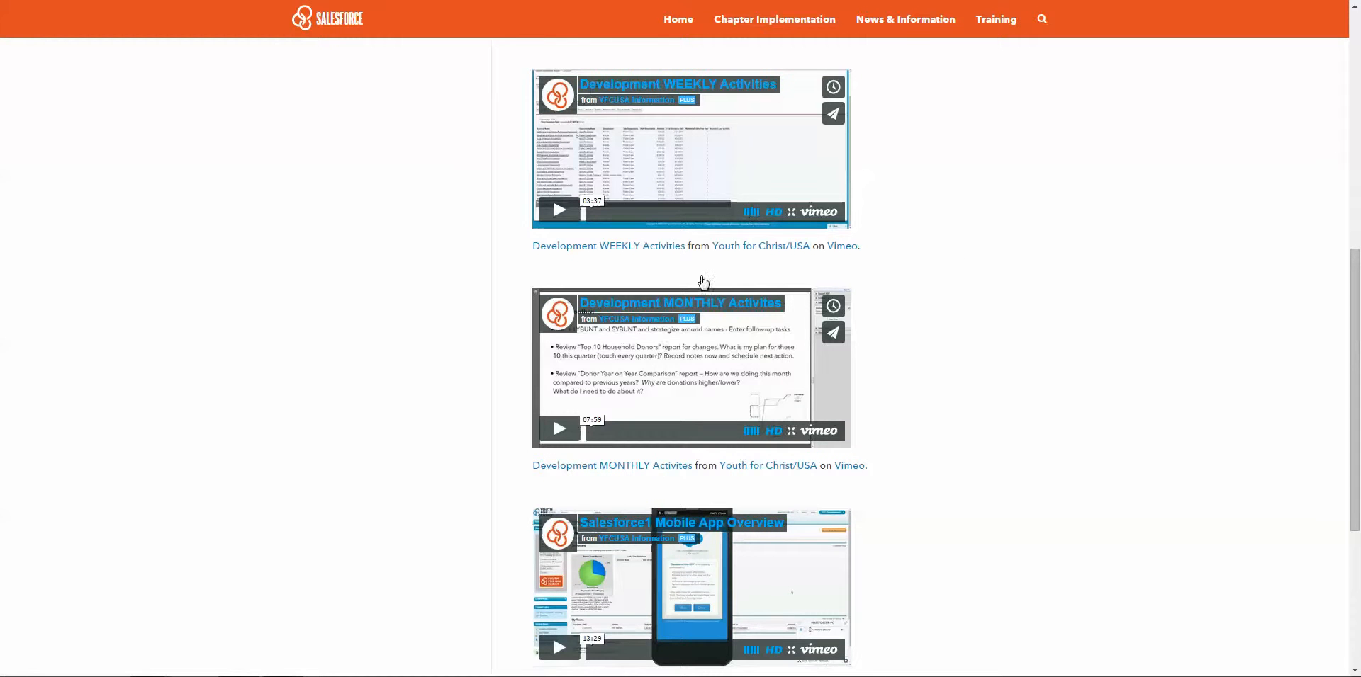
pyautogui.scroll(-1, 1025, 435)
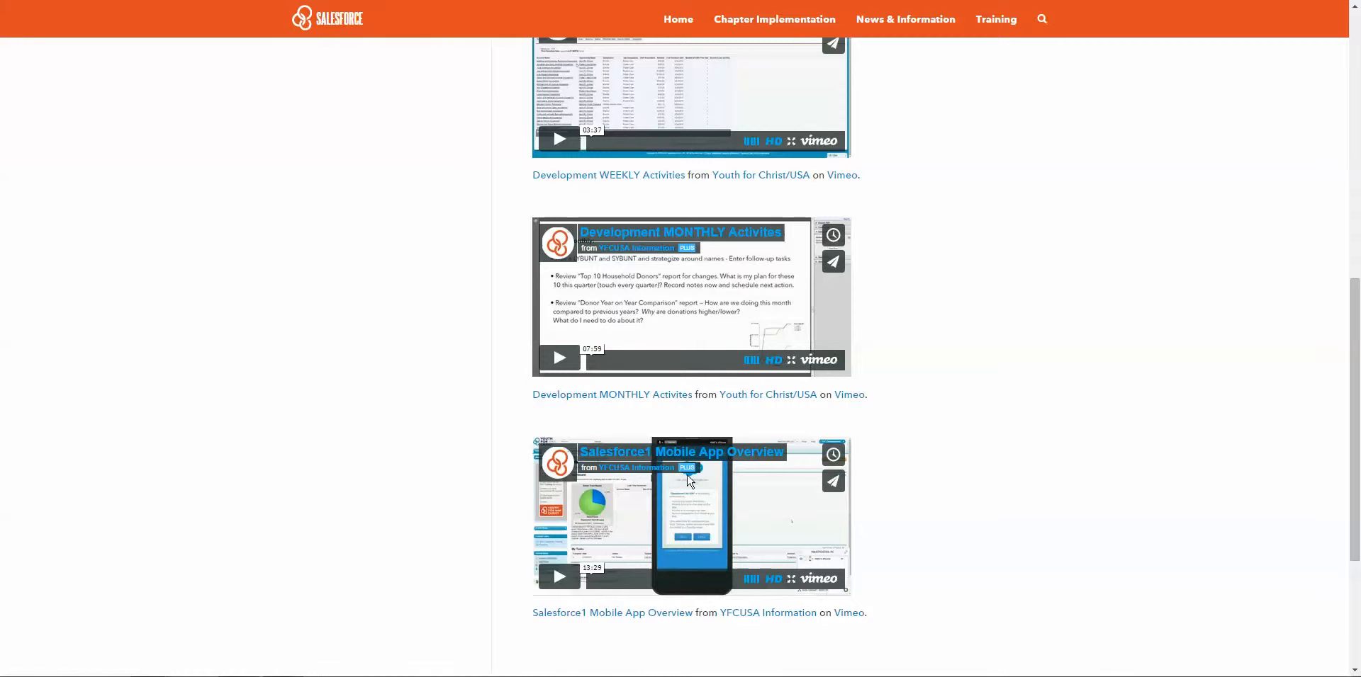
pyautogui.scroll(10, 1020, 491)
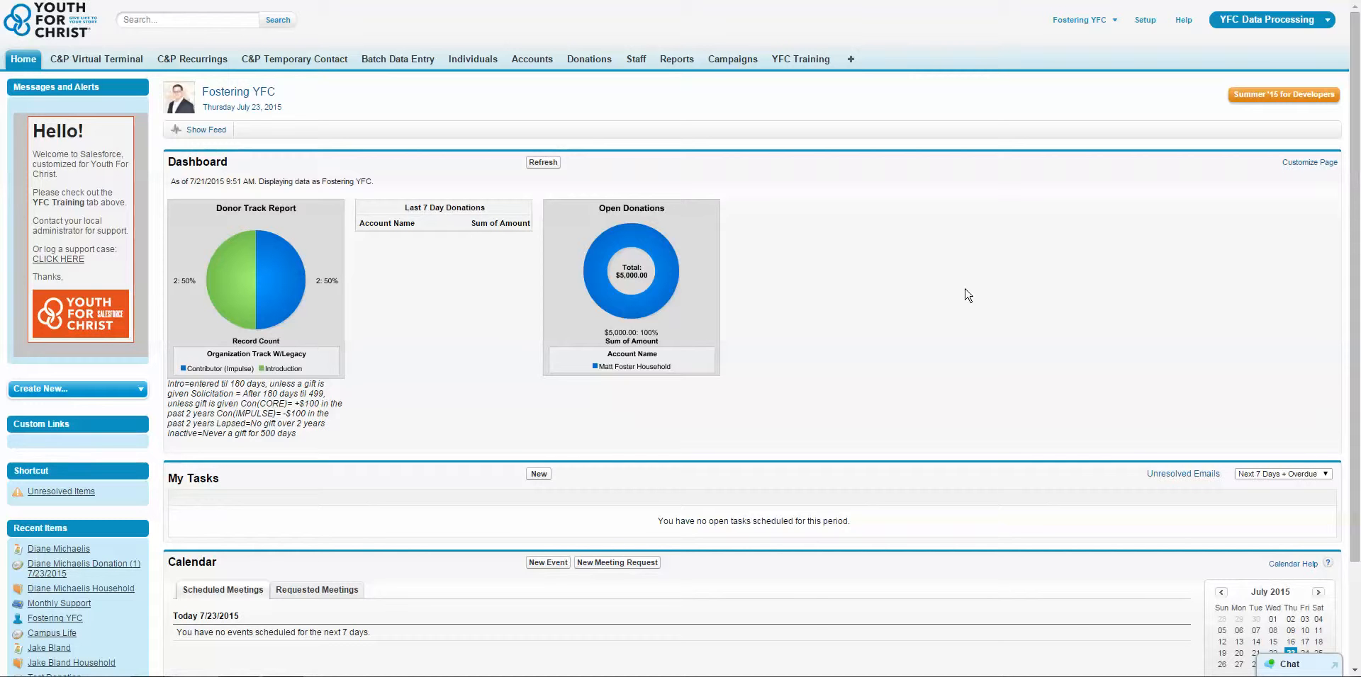
# Open the contact's individual record from the list of individuals.
pyautogui.click(178, 19)
pyautogui.click(486, 57)
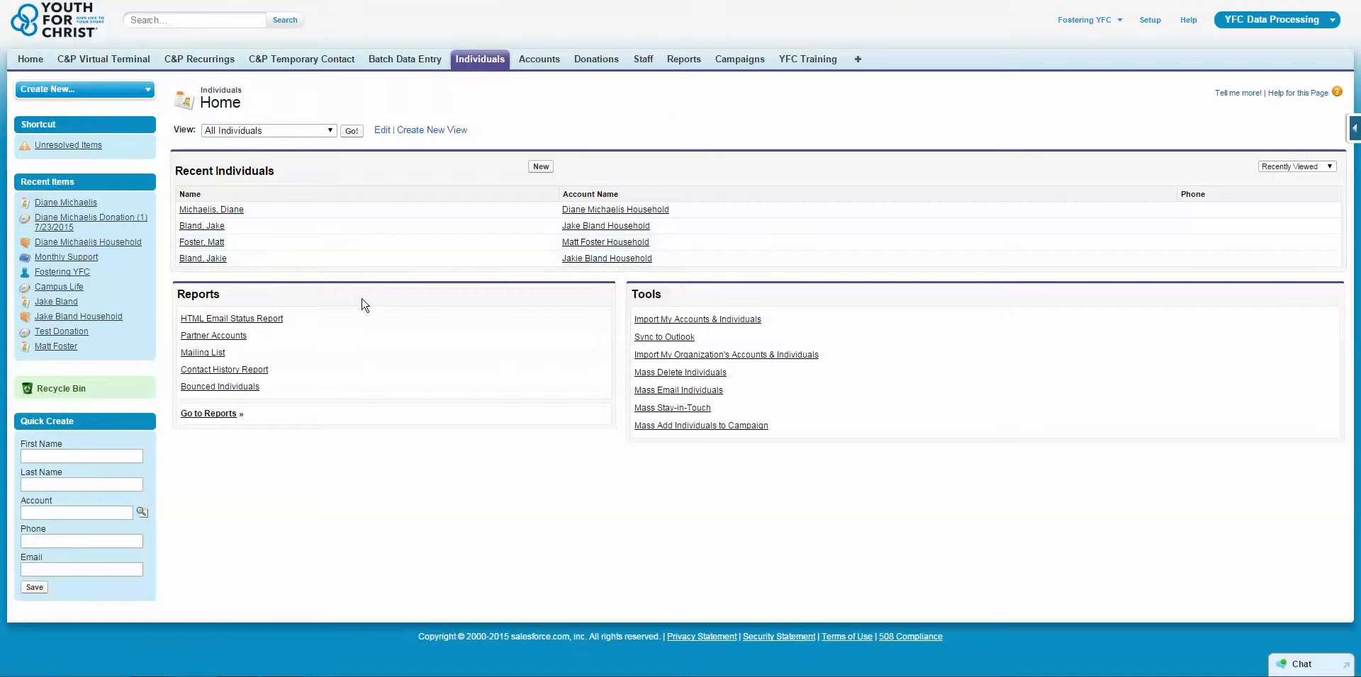
pyautogui.click(200, 243)
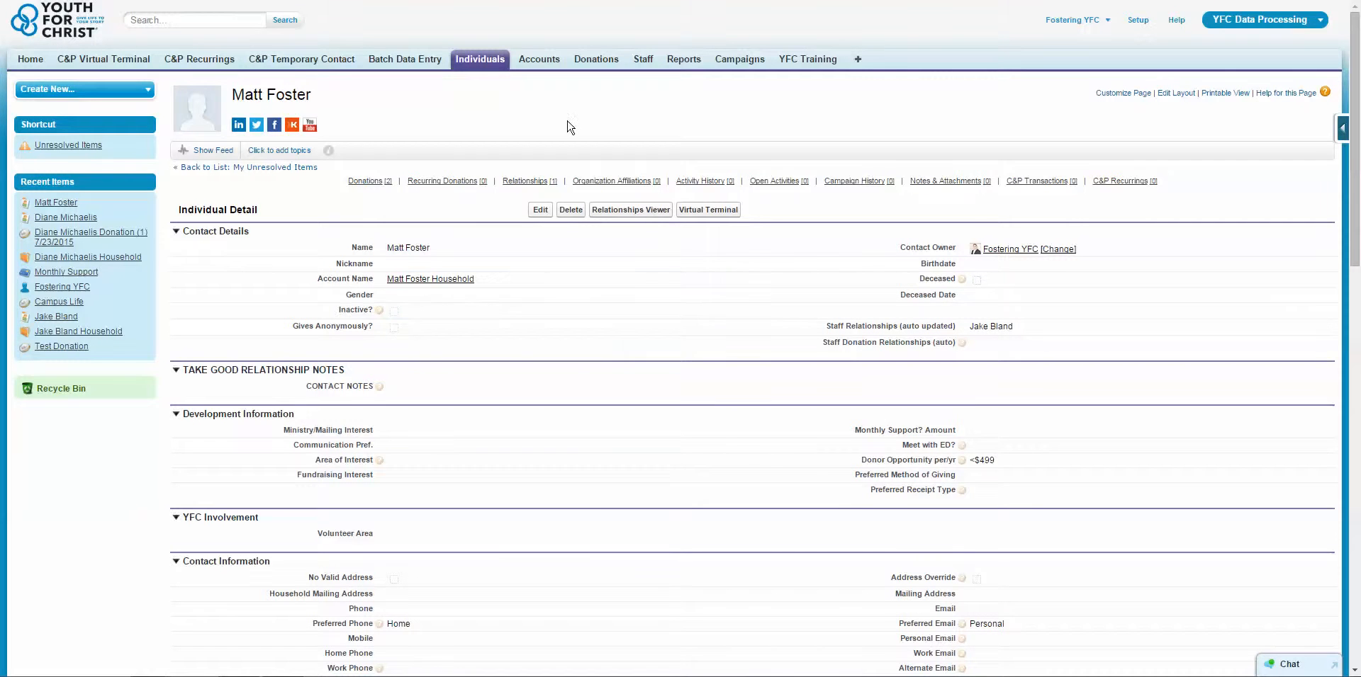
# Scroll through the record's details, donations and related activity lists.
pyautogui.scroll(-1, 619, 468)
pyautogui.scroll(-1, 619, 468)
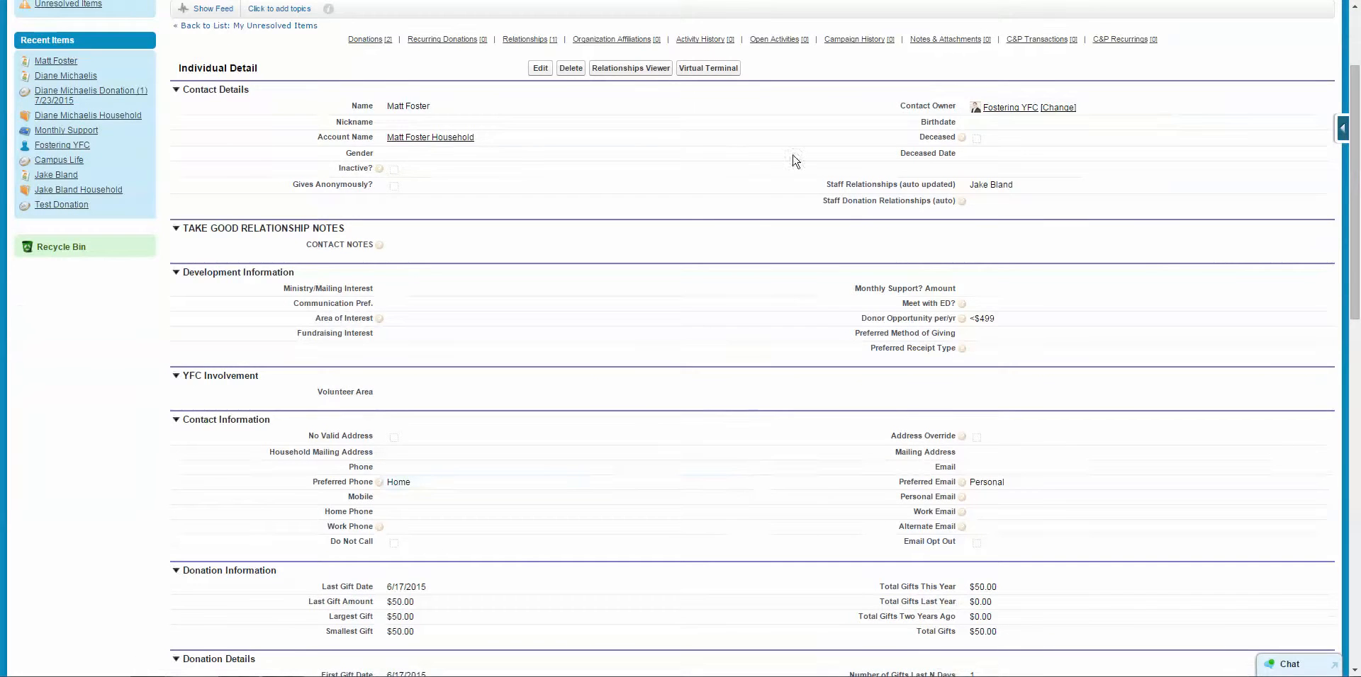
pyautogui.scroll(-1, 693, 291)
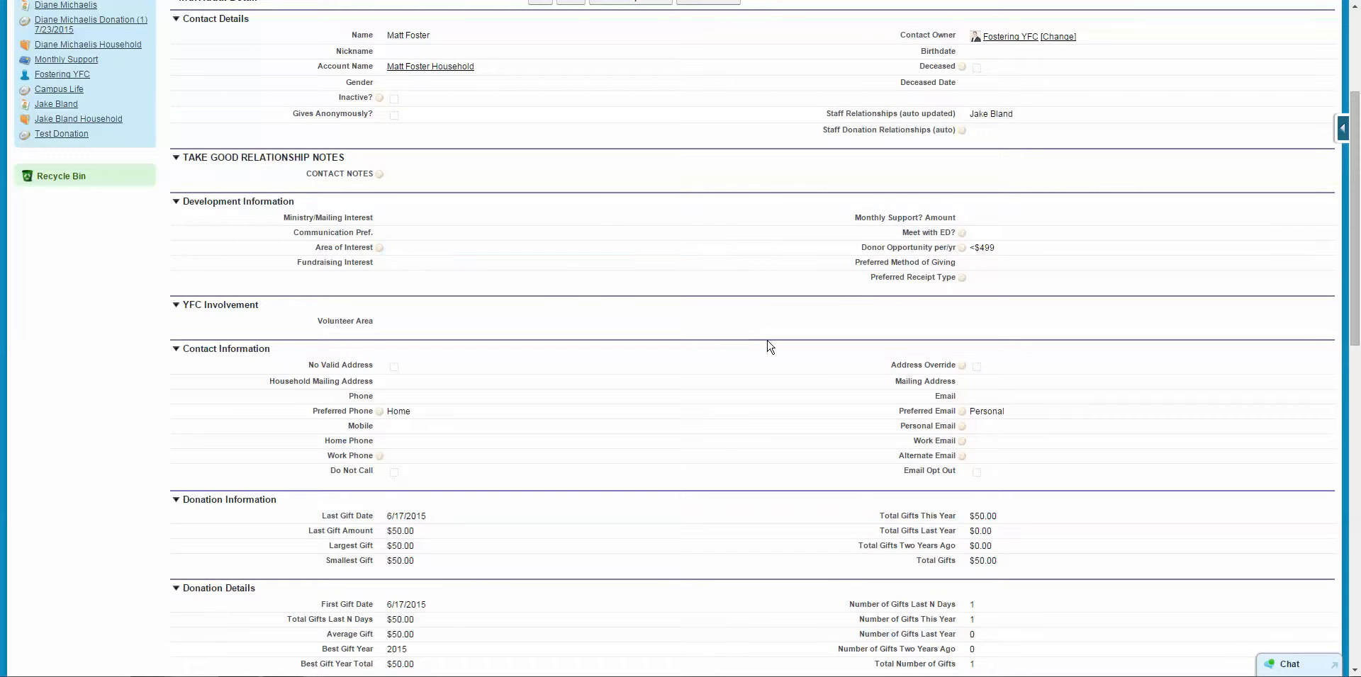
pyautogui.scroll(-1, 801, 370)
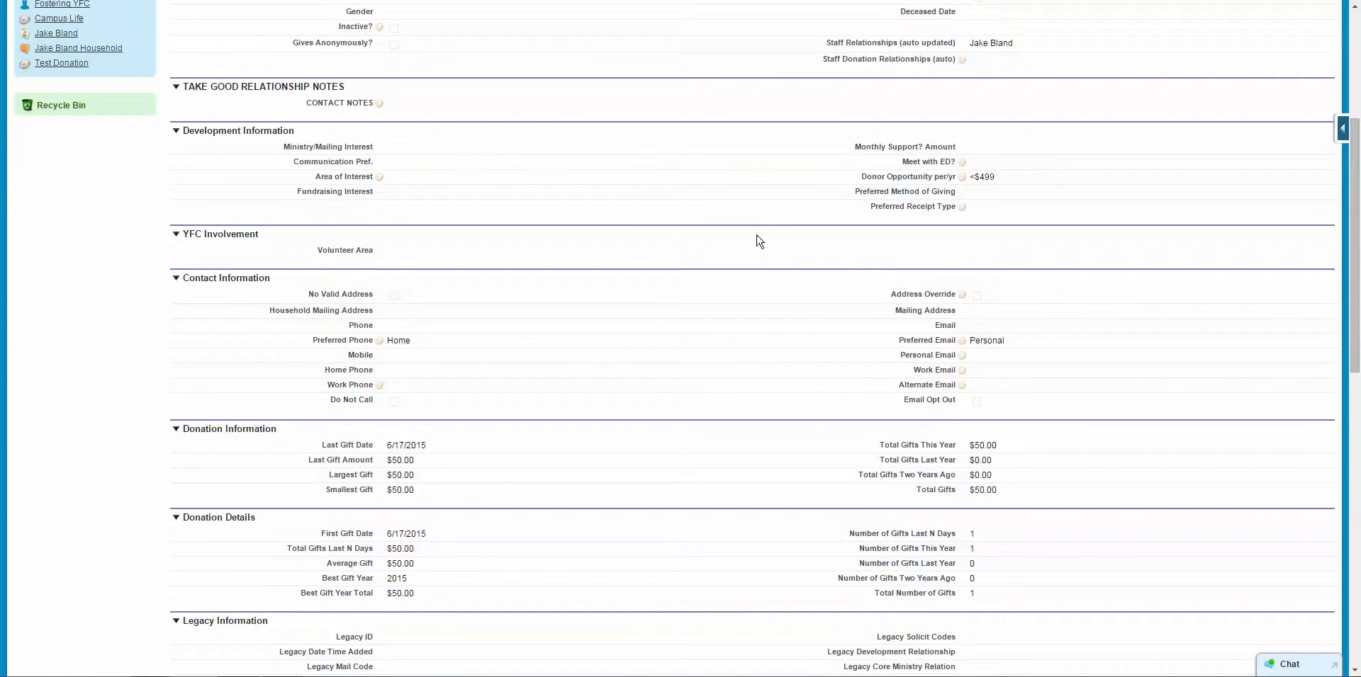
pyautogui.scroll(3, 756, 240)
pyautogui.scroll(-12, 487, 231)
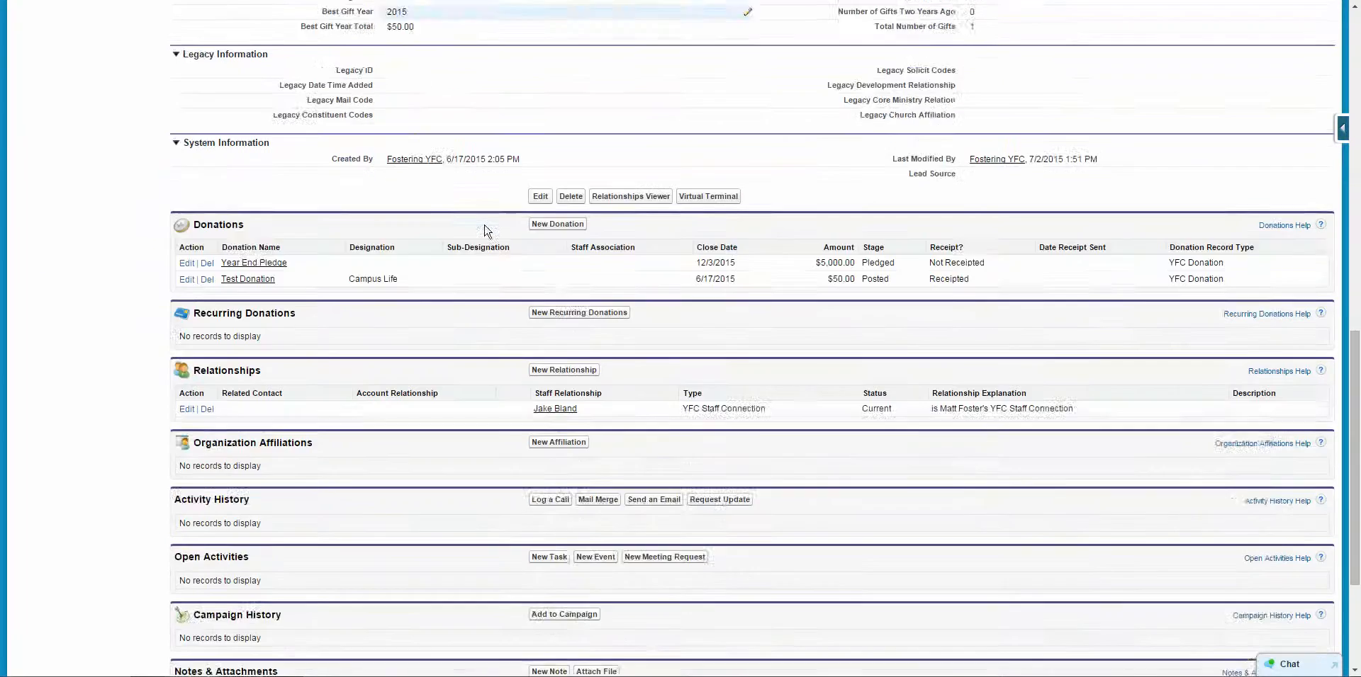
pyautogui.scroll(11, 486, 231)
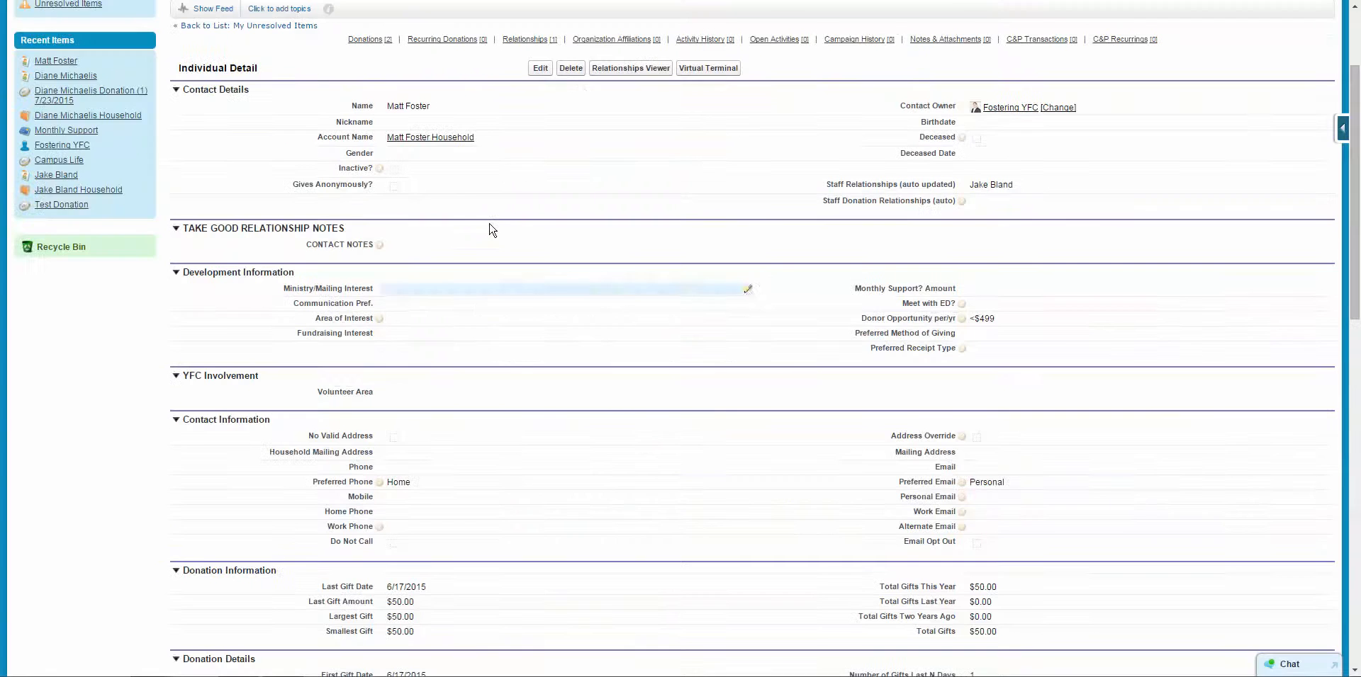
pyautogui.scroll(-18, 492, 229)
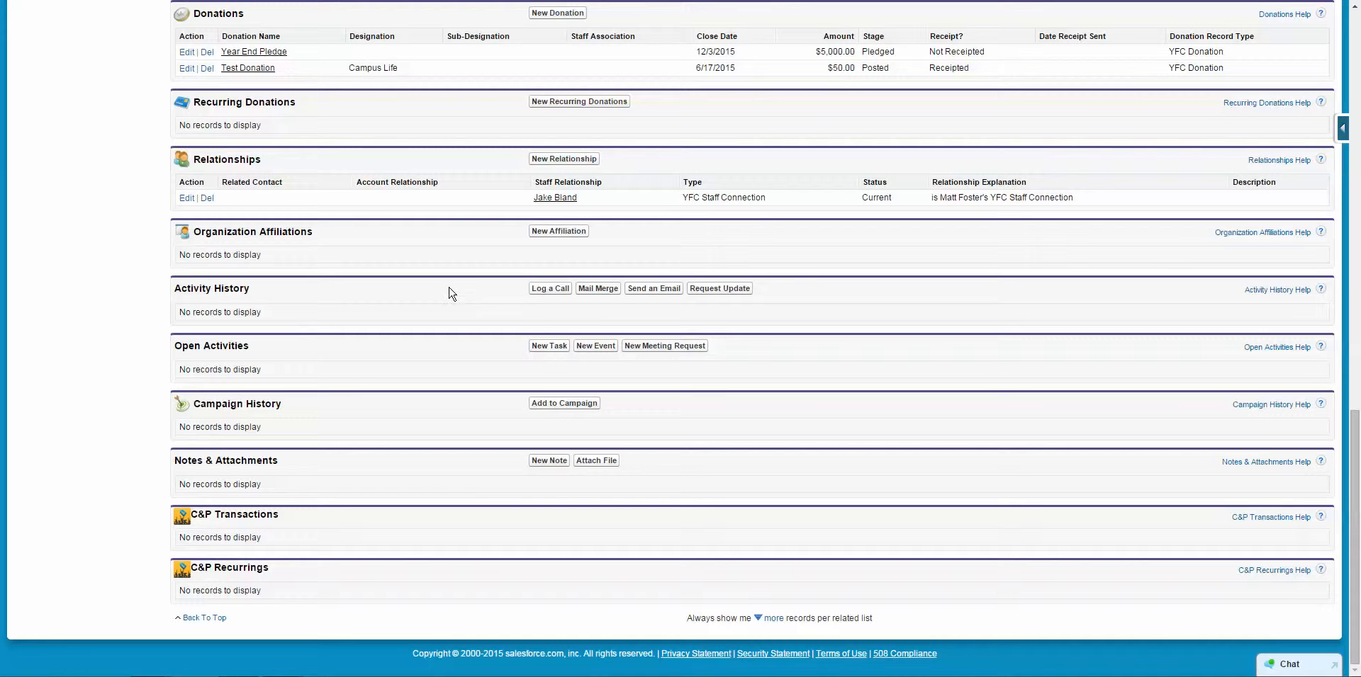
pyautogui.moveTo(252, 289); pyautogui.dragTo(198, 288)
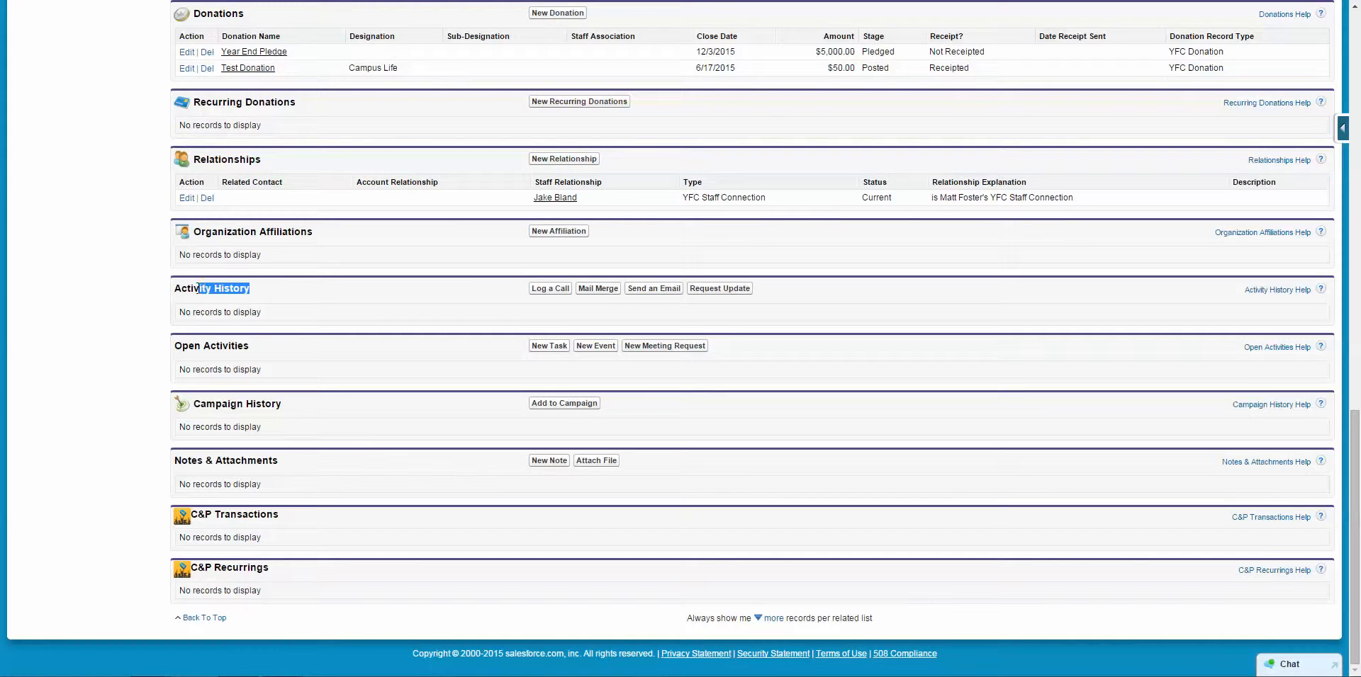
pyautogui.click(289, 290)
# Log a call for the contact with the subject 'Call about Campus Life'.
pyautogui.click(553, 289)
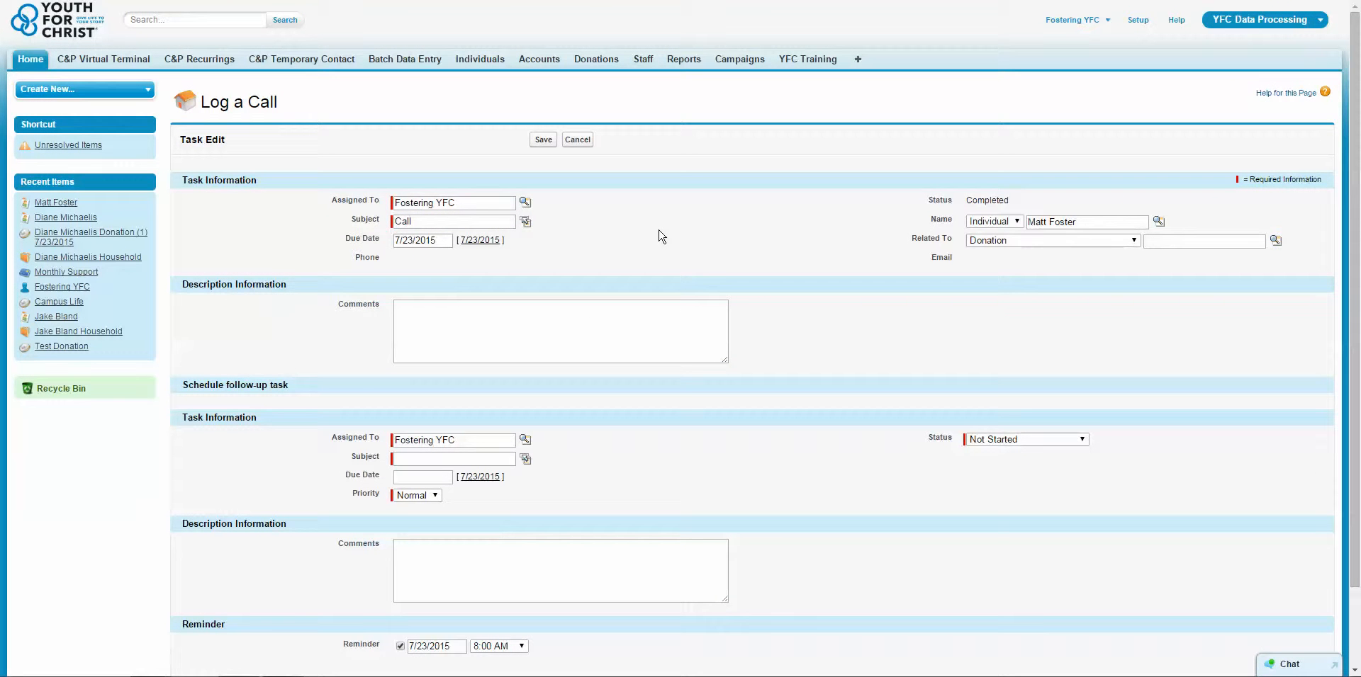
pyautogui.doubleClick(412, 222)
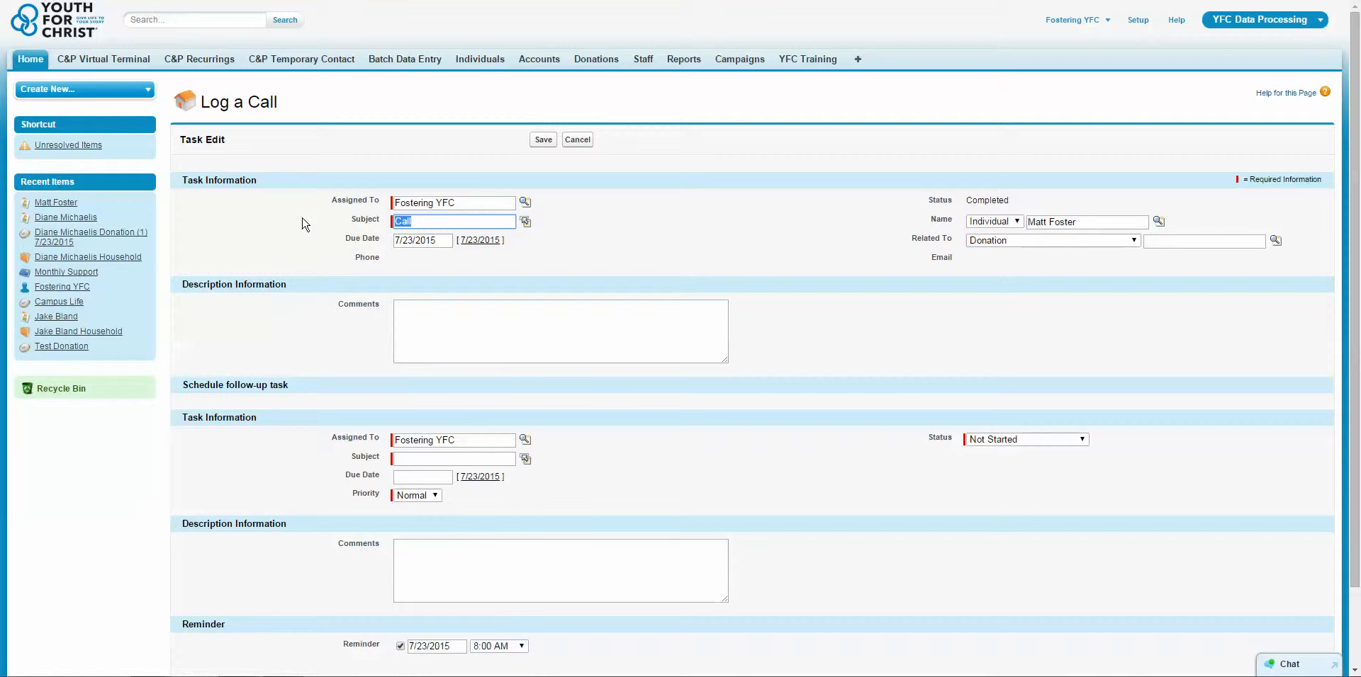
pyautogui.write('Call abd')
pyautogui.press('BackSpace')
pyautogui.write('out ')
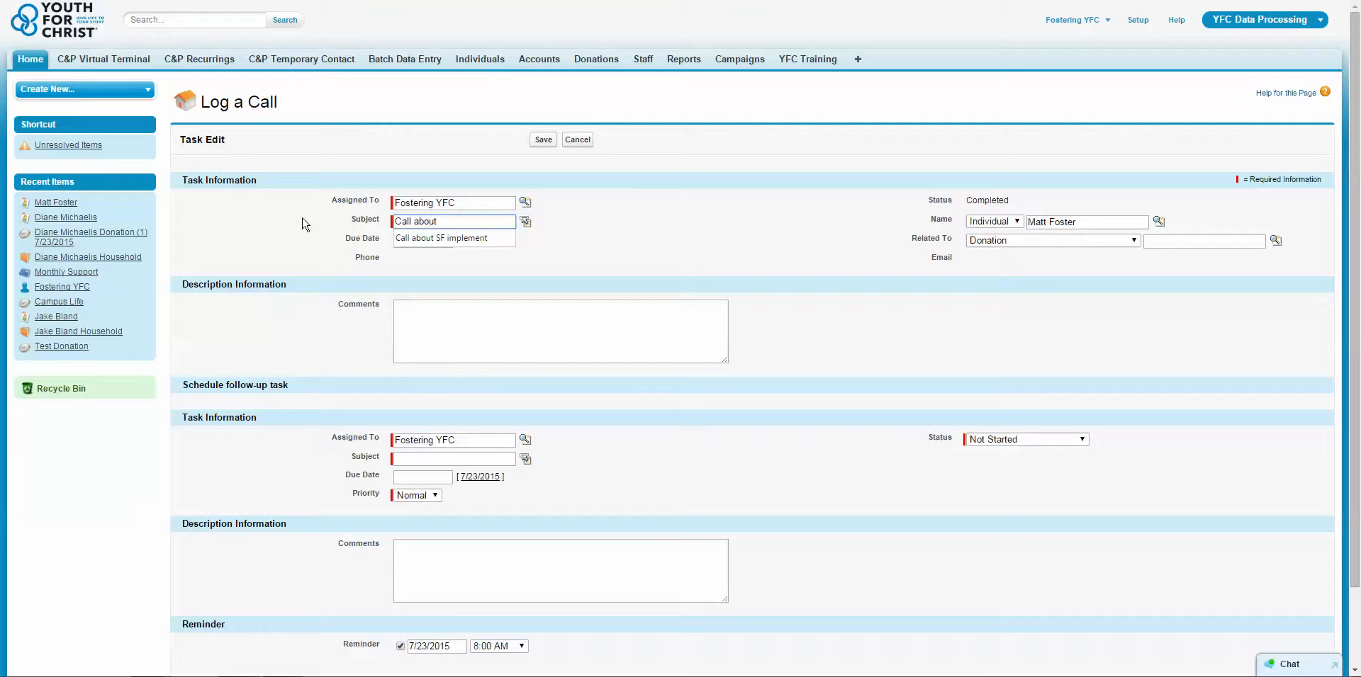
pyautogui.write('Banquet')
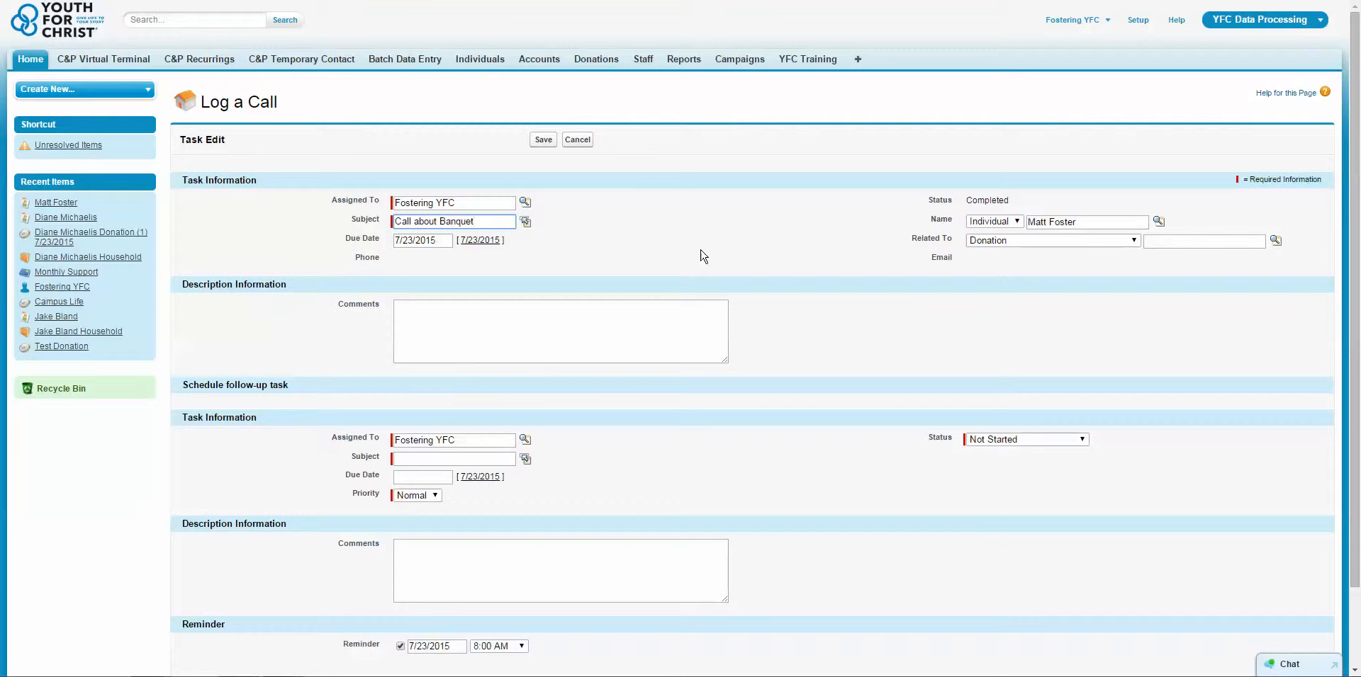
pyautogui.press('BackSpace')
pyautogui.press('BackSpace')
pyautogui.press('BackSpace')
pyautogui.press('BackSpace')
pyautogui.press('BackSpace')
pyautogui.press('BackSpace')
pyautogui.press('BackSpace')
pyautogui.write('Camp')
pyautogui.click(704, 256)
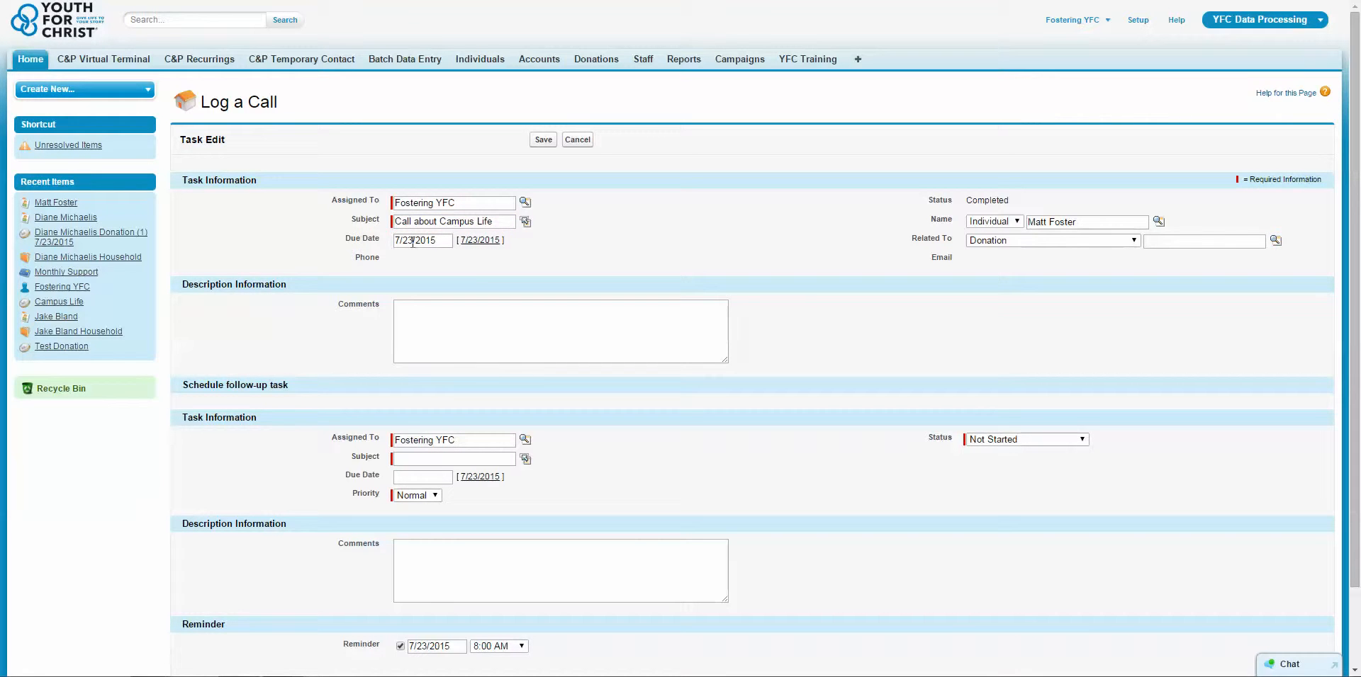
pyautogui.click(608, 343)
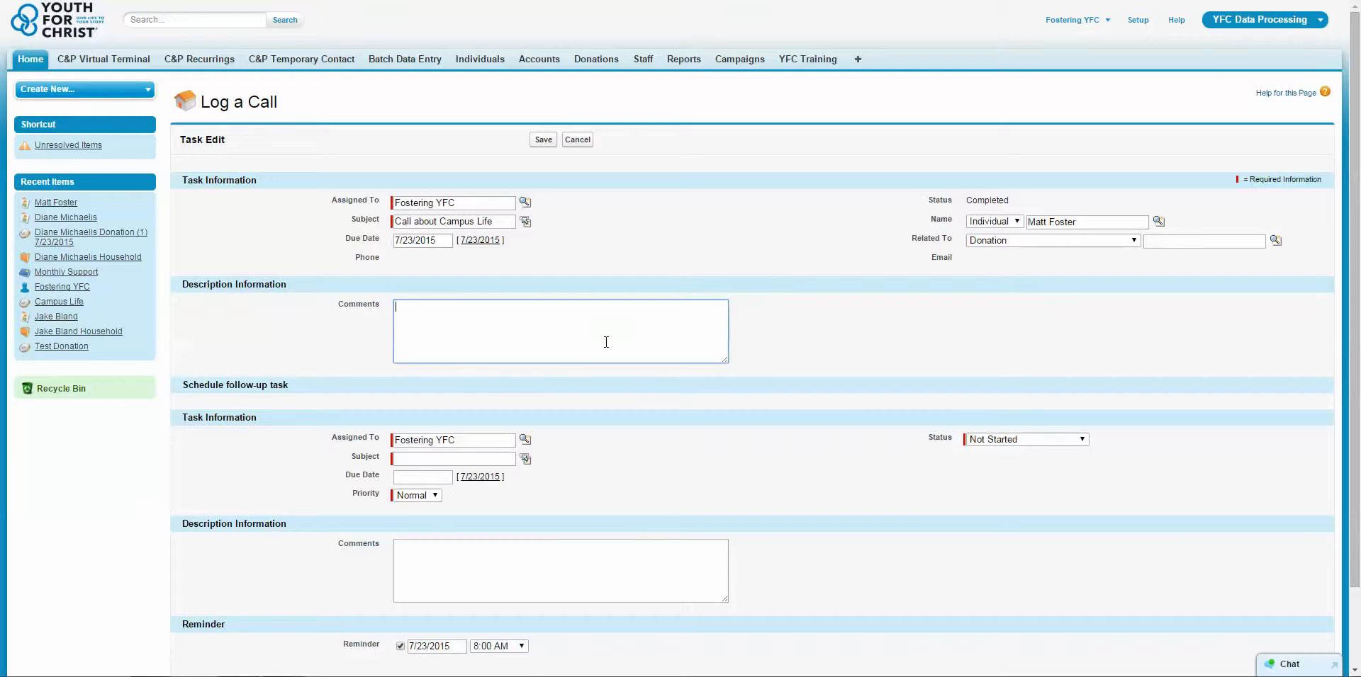
pyautogui.click(777, 274)
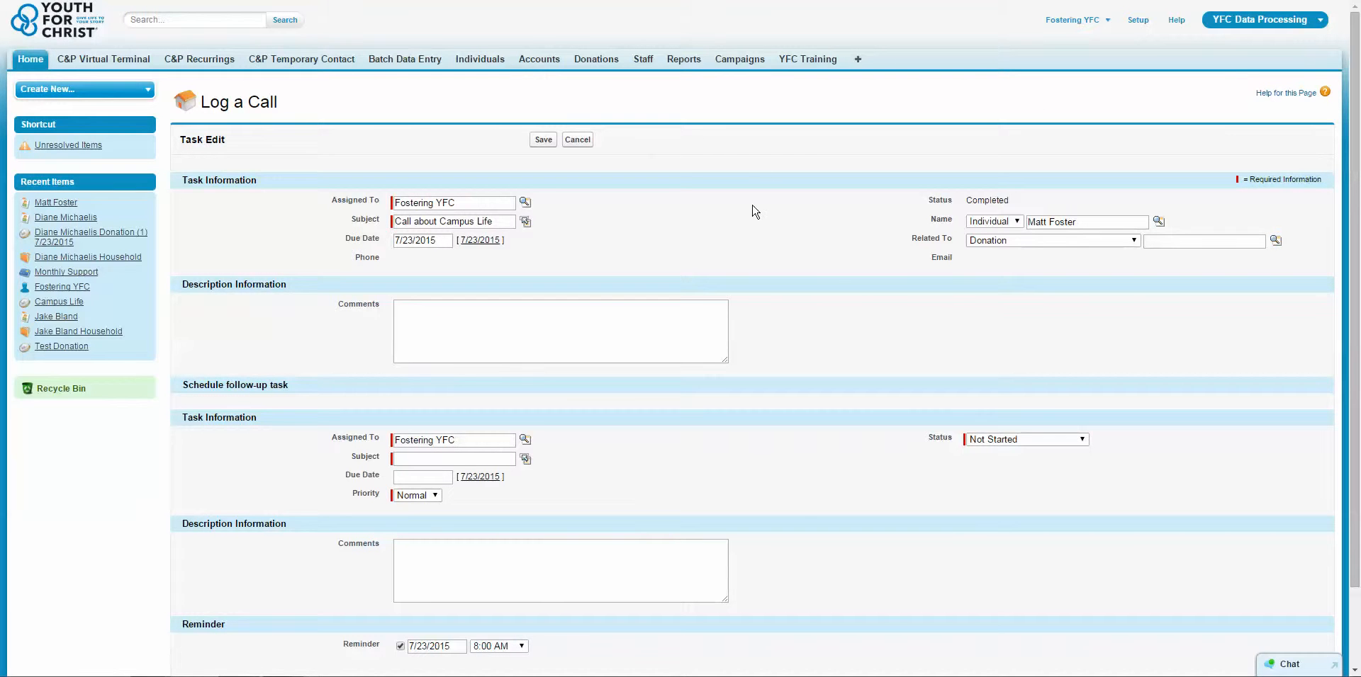
pyautogui.scroll(-1, 829, 262)
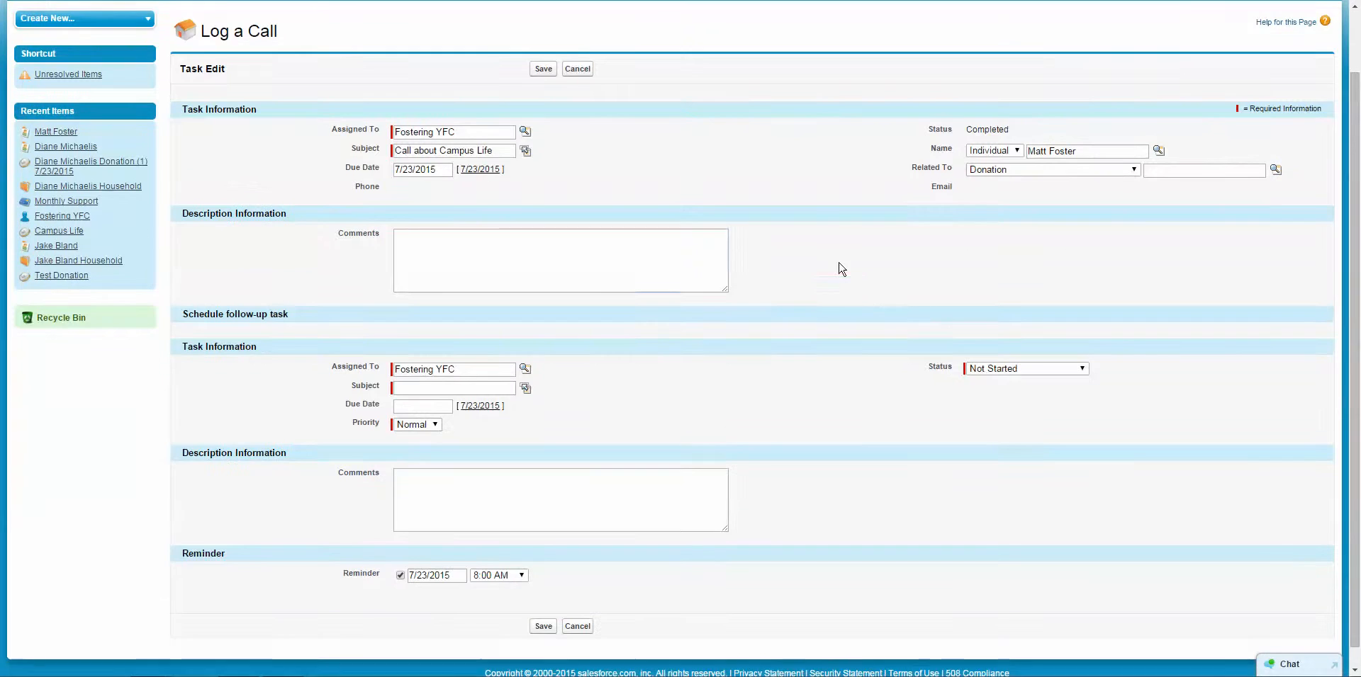
# Begin the comments: talked about helping high-school kids who want to know Jesus.
pyautogui.click(412, 238)
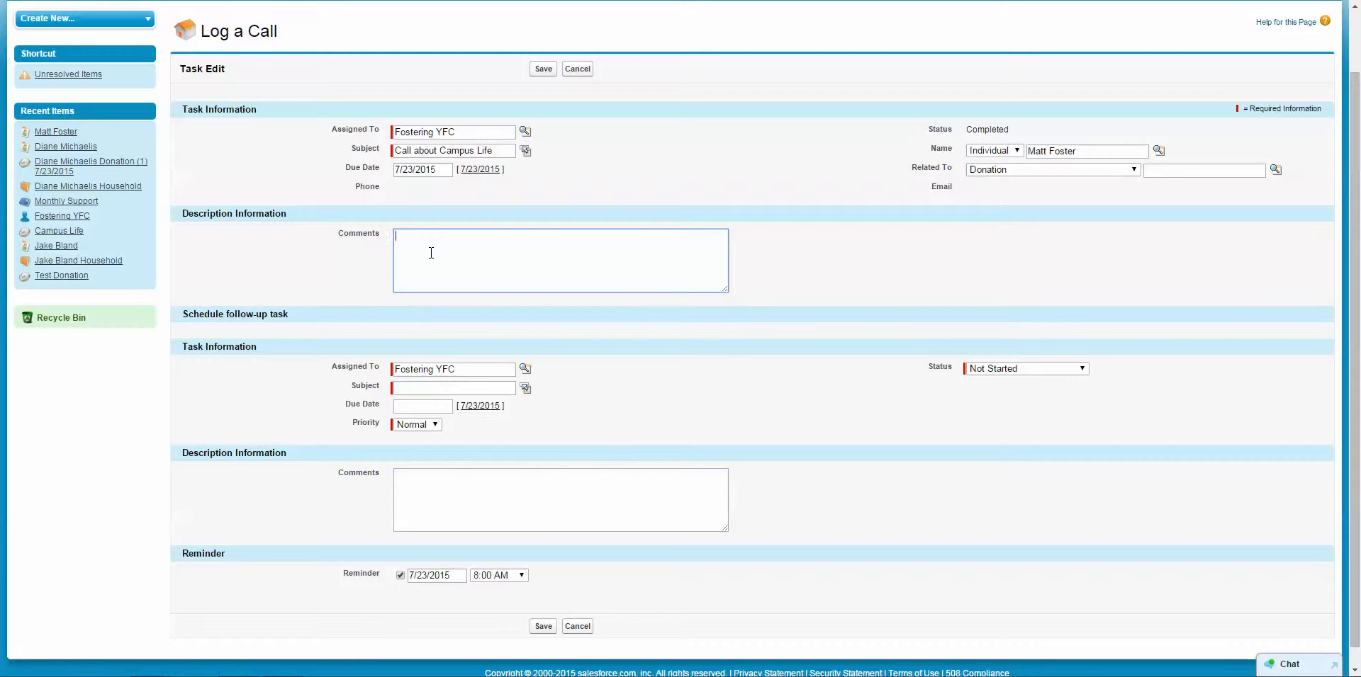
pyautogui.write('alked with matt about his desire to help out ')
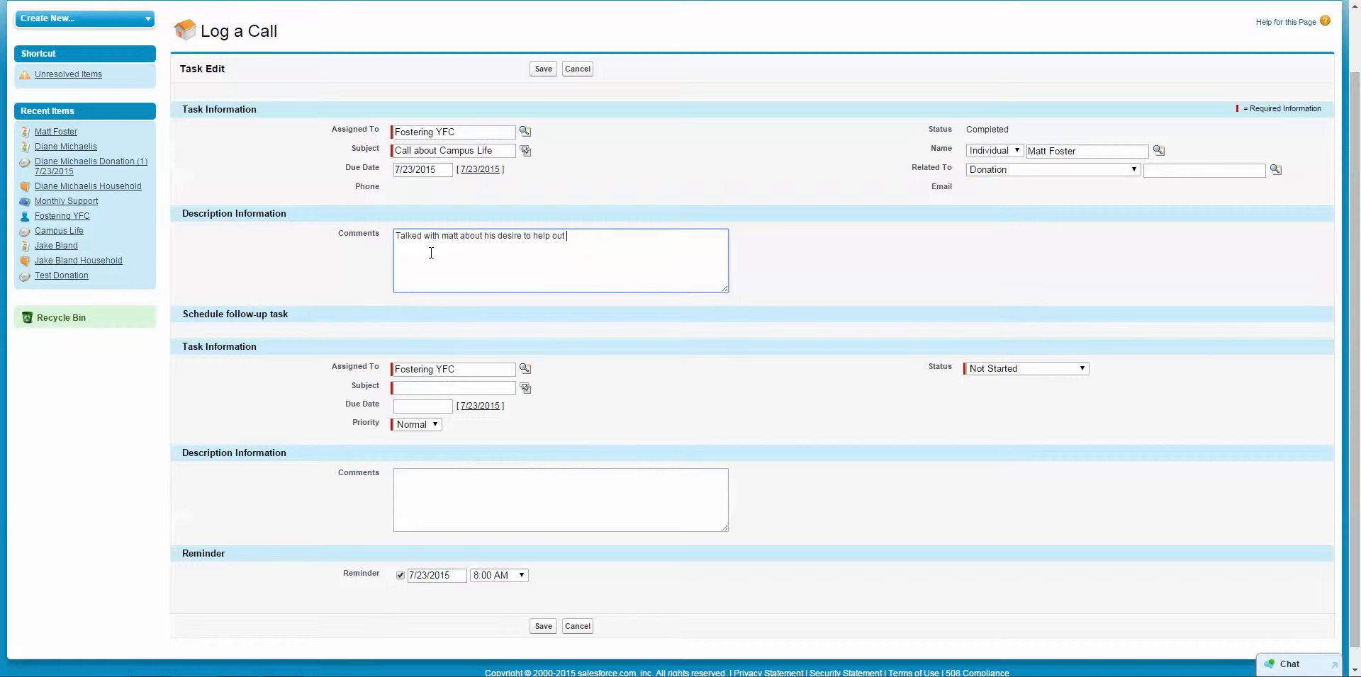
pyautogui.write('kids in high school that want to to know more ')
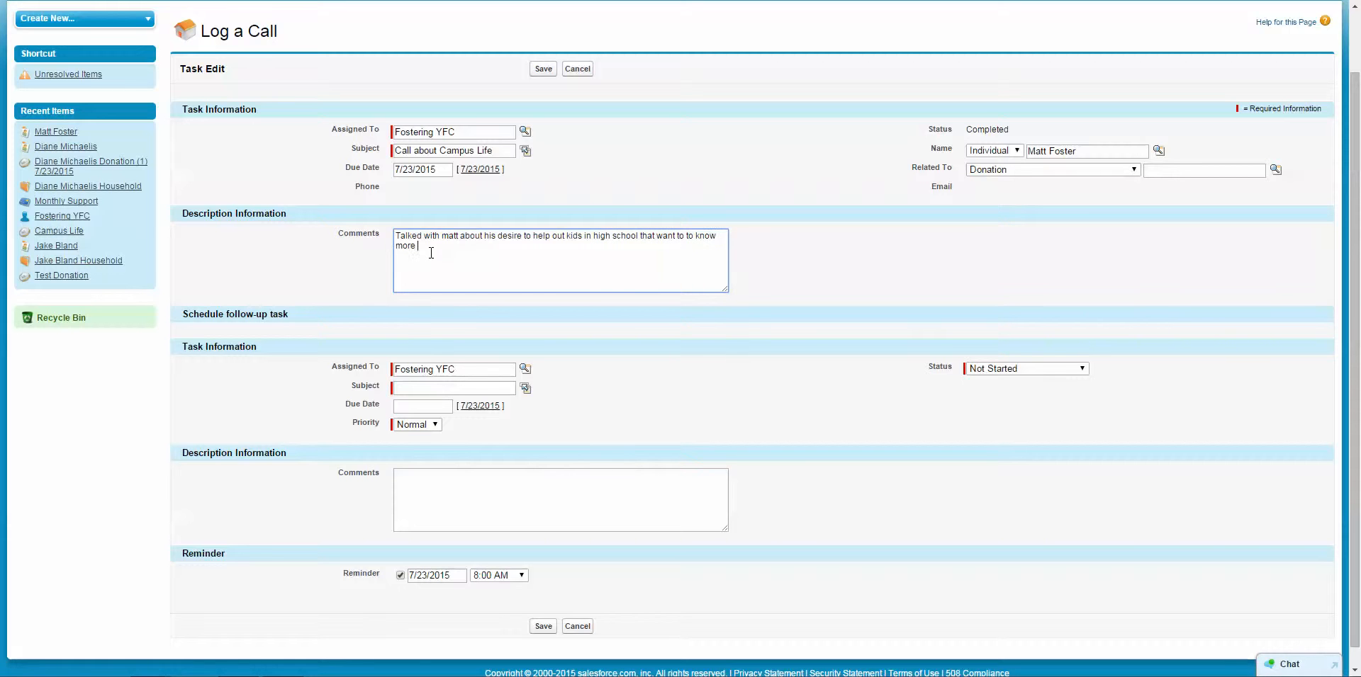
pyautogui.write('about Jesus')
pyautogui.click(946, 278)
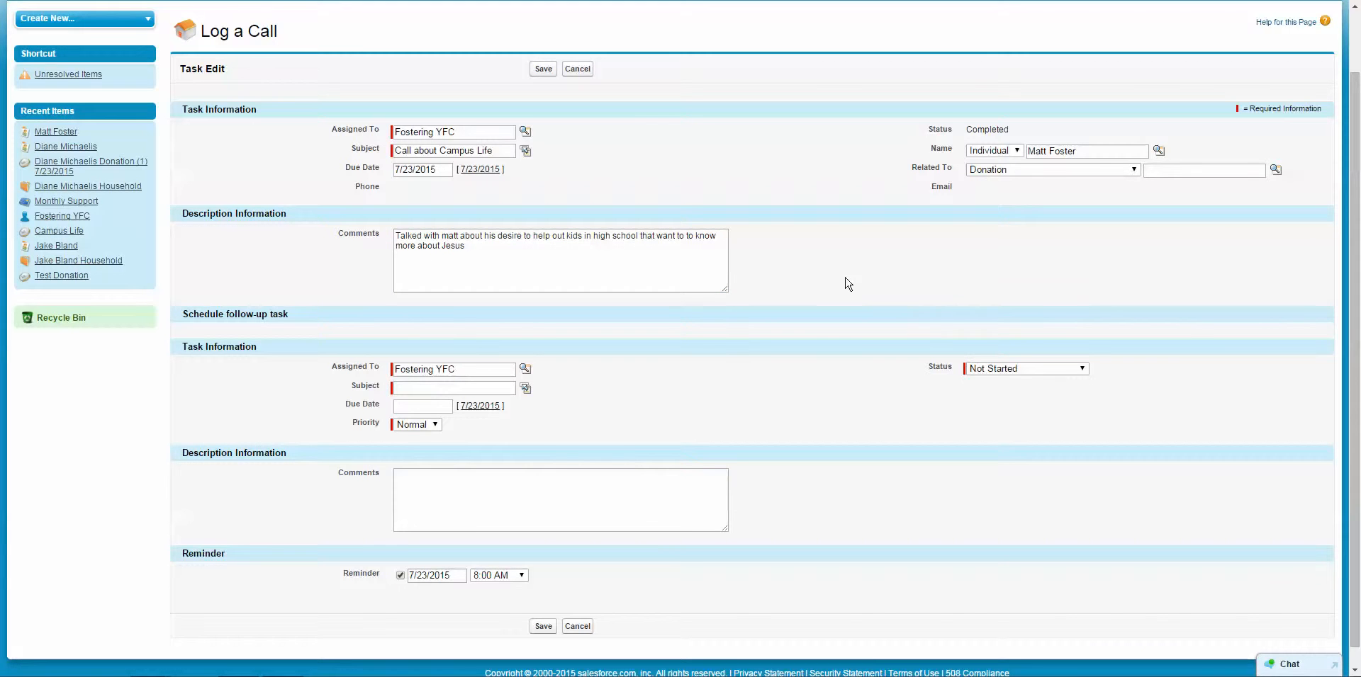
pyautogui.click(504, 250)
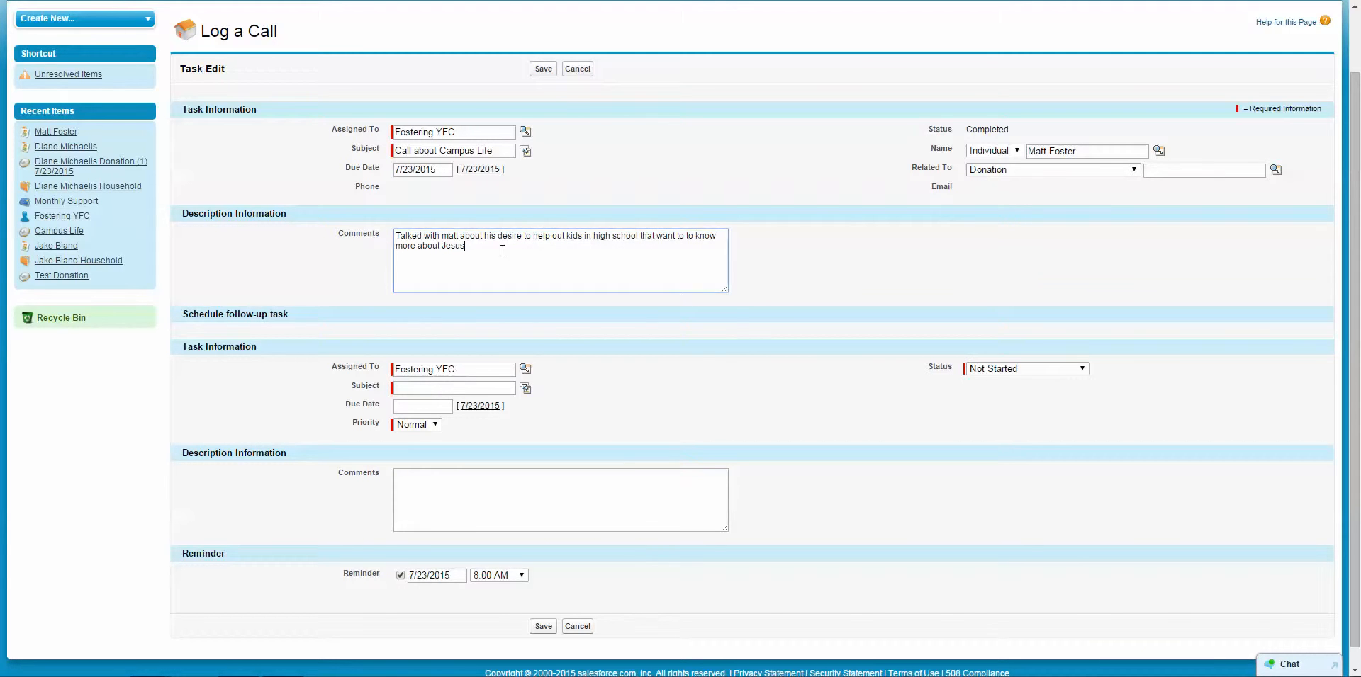
pyautogui.click(828, 261)
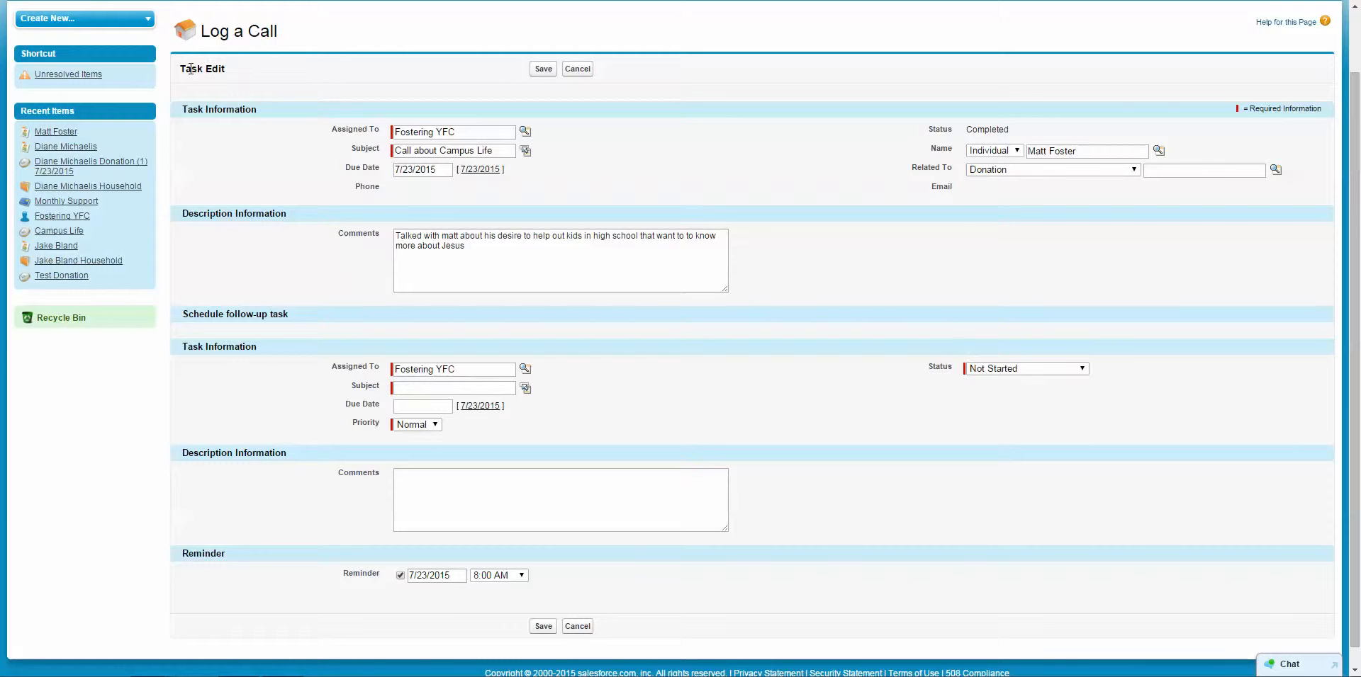
pyautogui.moveTo(190, 68); pyautogui.dragTo(927, 317)
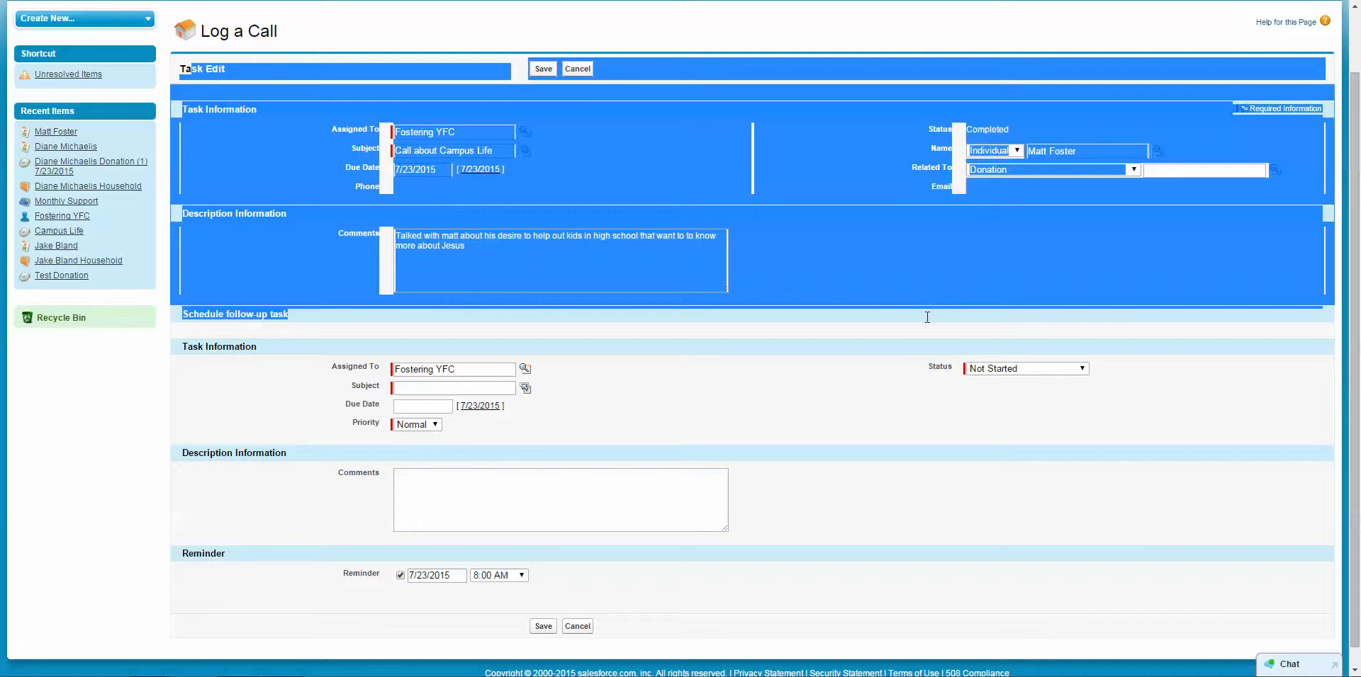
pyautogui.click(885, 305)
# Add that he wants to schedule a meeting and a call back next Tuesday.
pyautogui.click(478, 248)
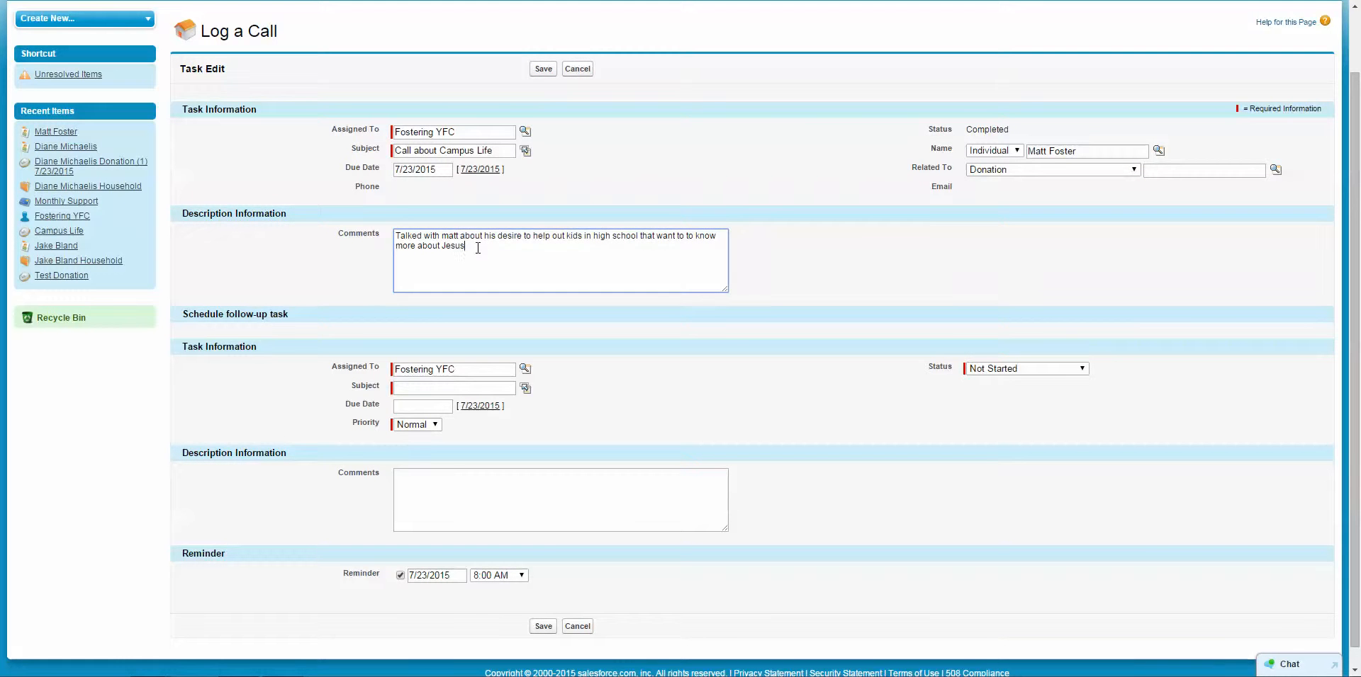
pyautogui.write('Matt wante d')
pyautogui.press('BackSpace')
pyautogui.press('BackSpace')
pyautogui.press('BackSpace')
pyautogui.write('s to schedule a meeting with him')
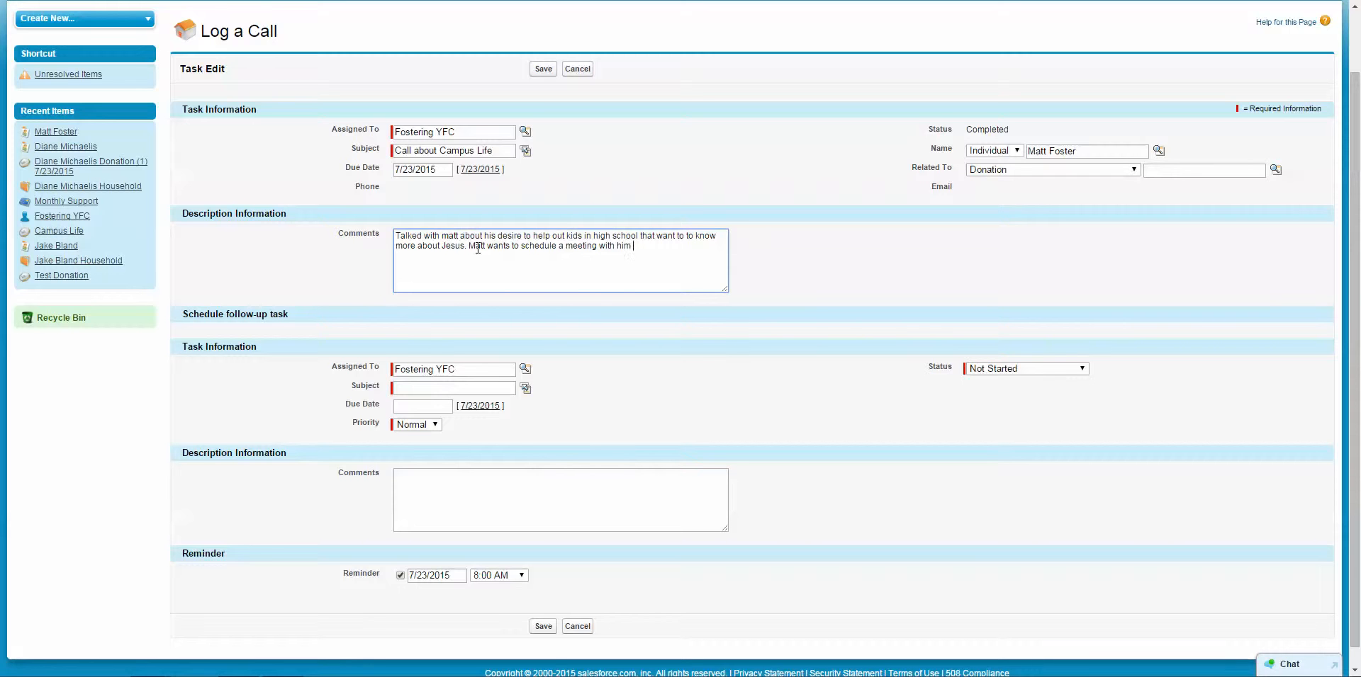
pyautogui.write(' and call back next week tuesday.')
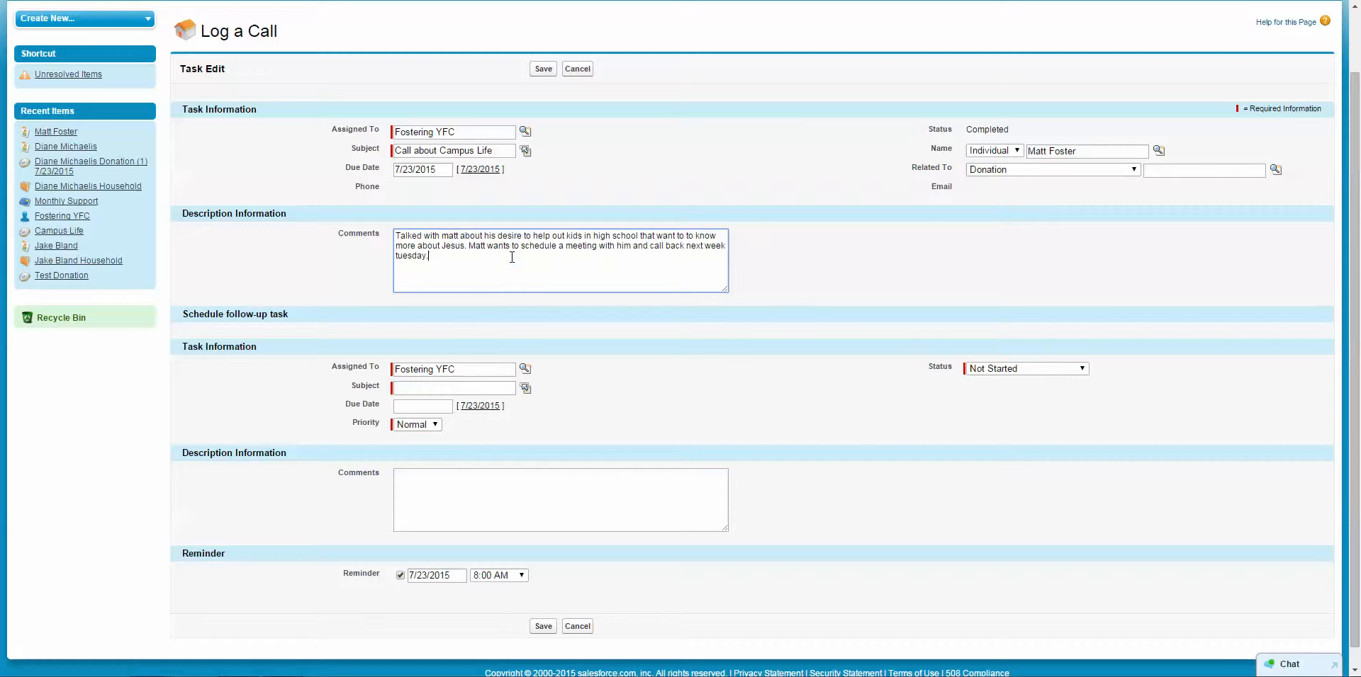
pyautogui.moveTo(495, 262); pyautogui.dragTo(398, 237)
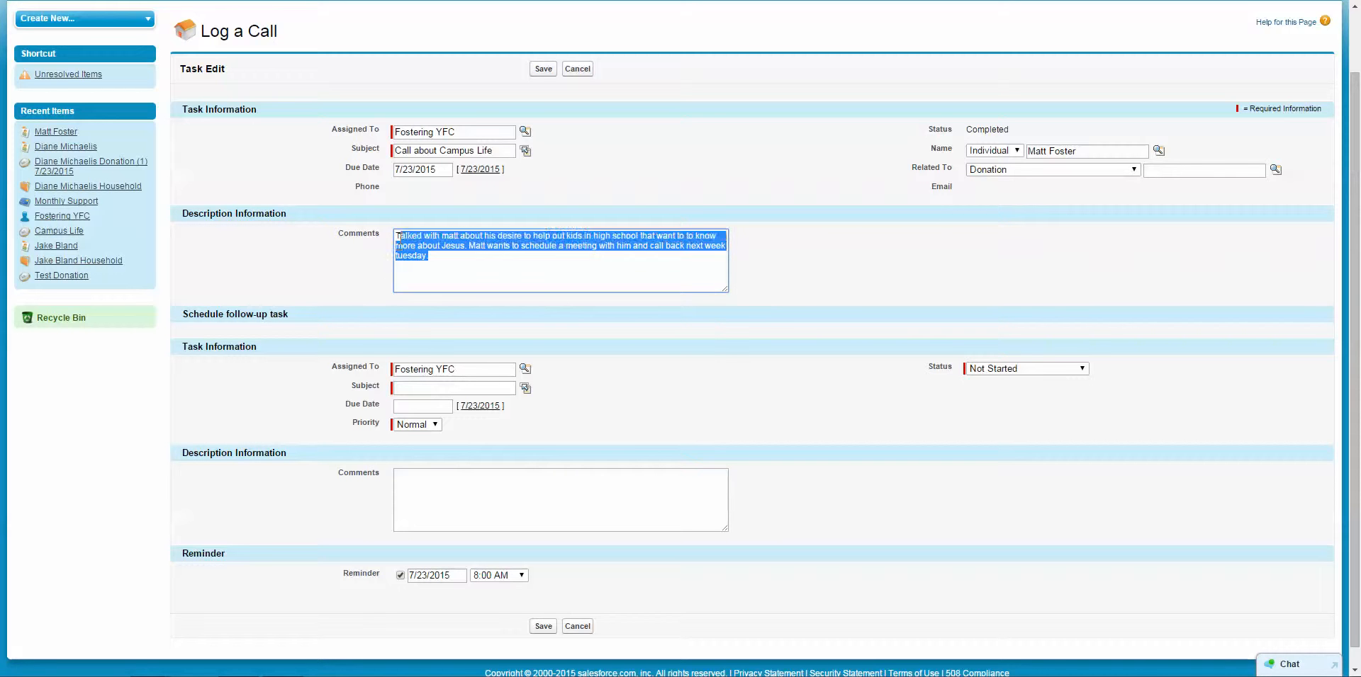
pyautogui.click(624, 186)
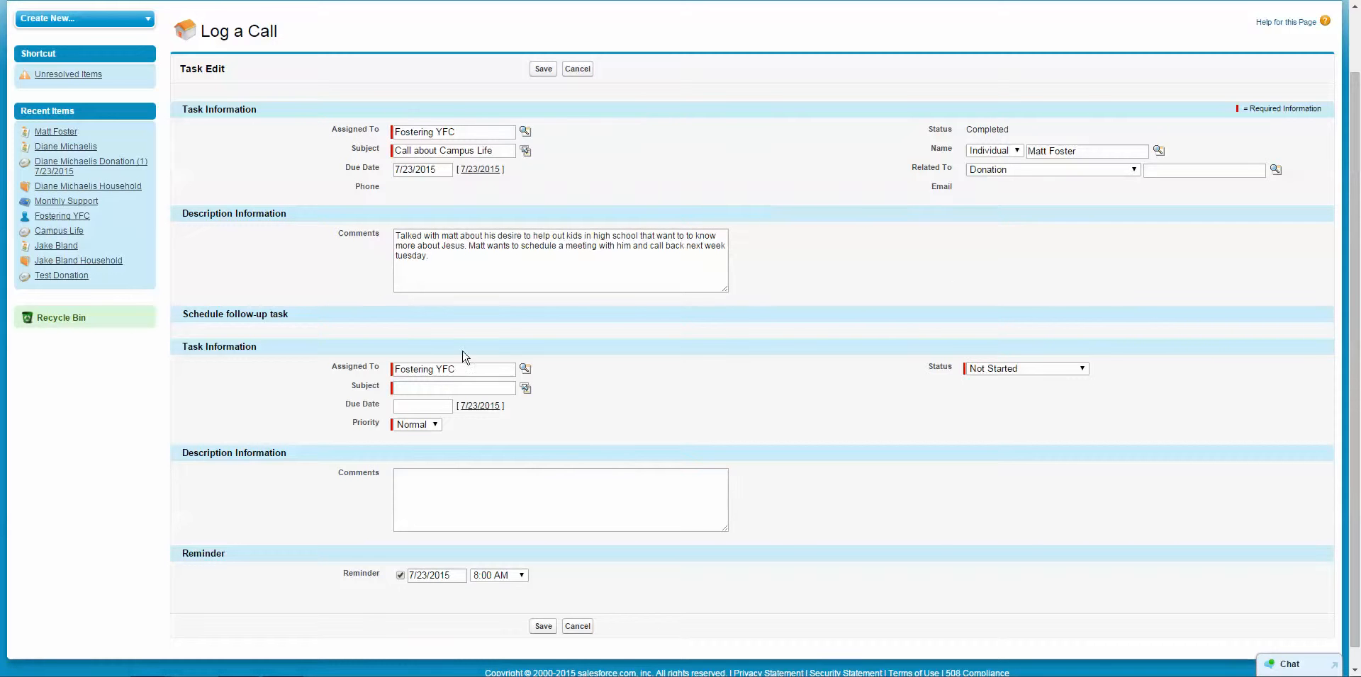
# Review the comment's last sentence and the Schedule follow-up task section.
pyautogui.tripleClick(277, 331)
pyautogui.moveTo(442, 256); pyautogui.dragTo(467, 246)
pyautogui.click(469, 285)
pyautogui.click(341, 337)
pyautogui.moveTo(182, 315); pyautogui.dragTo(290, 316)
pyautogui.click(309, 354)
pyautogui.scroll(-1, 769, 394)
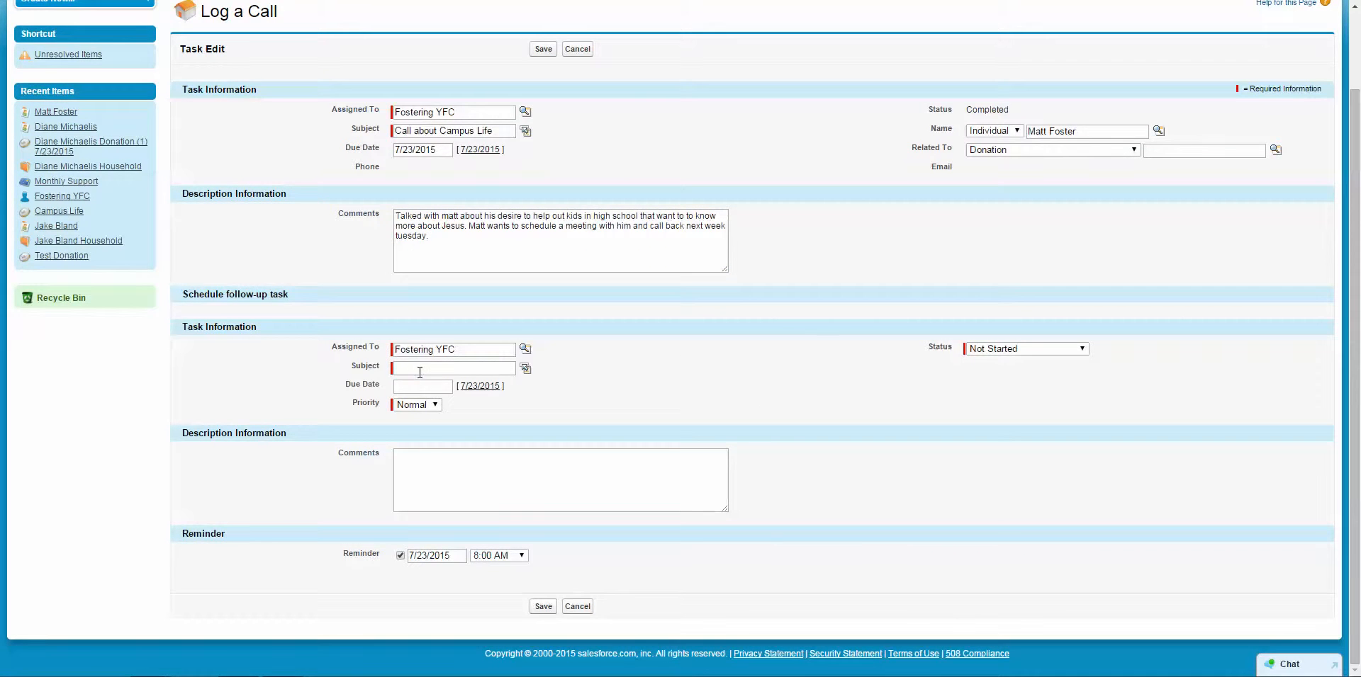
# Set the follow-up task subject to 'Call for appt', due 7/28/2015.
pyautogui.click(421, 369)
pyautogui.write('Call for appt')
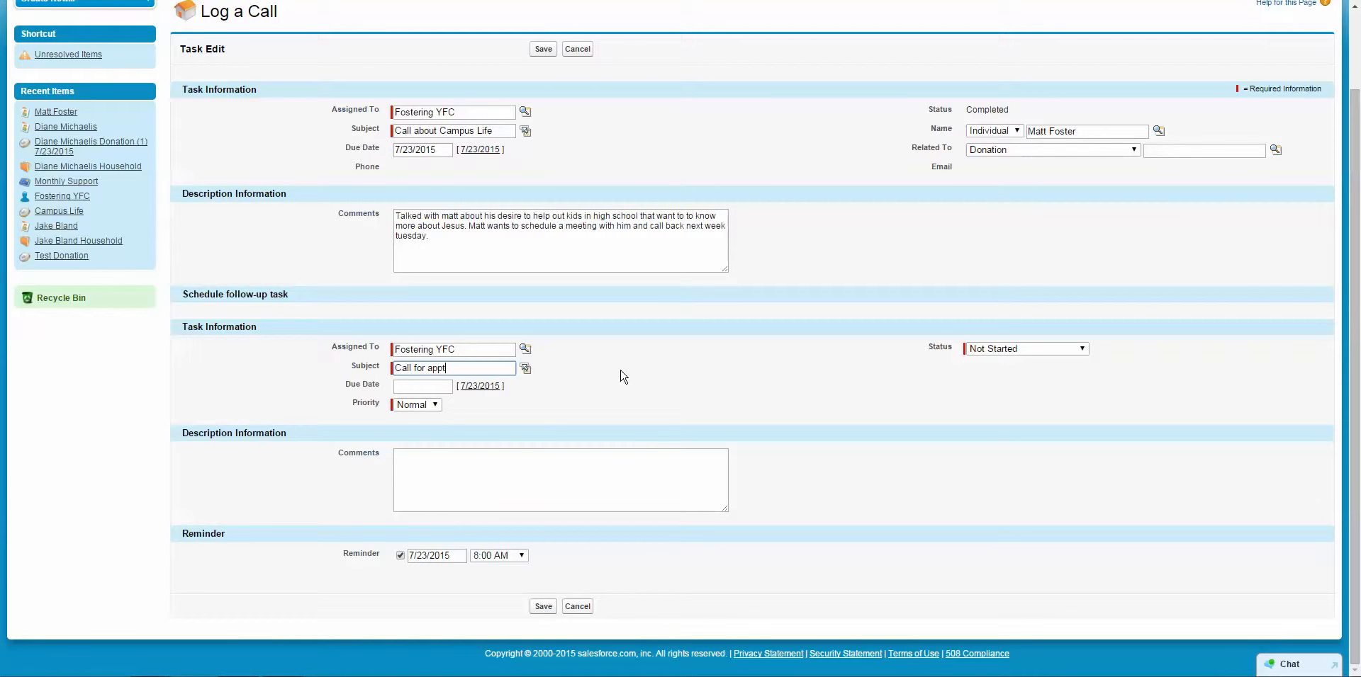
pyautogui.click(624, 376)
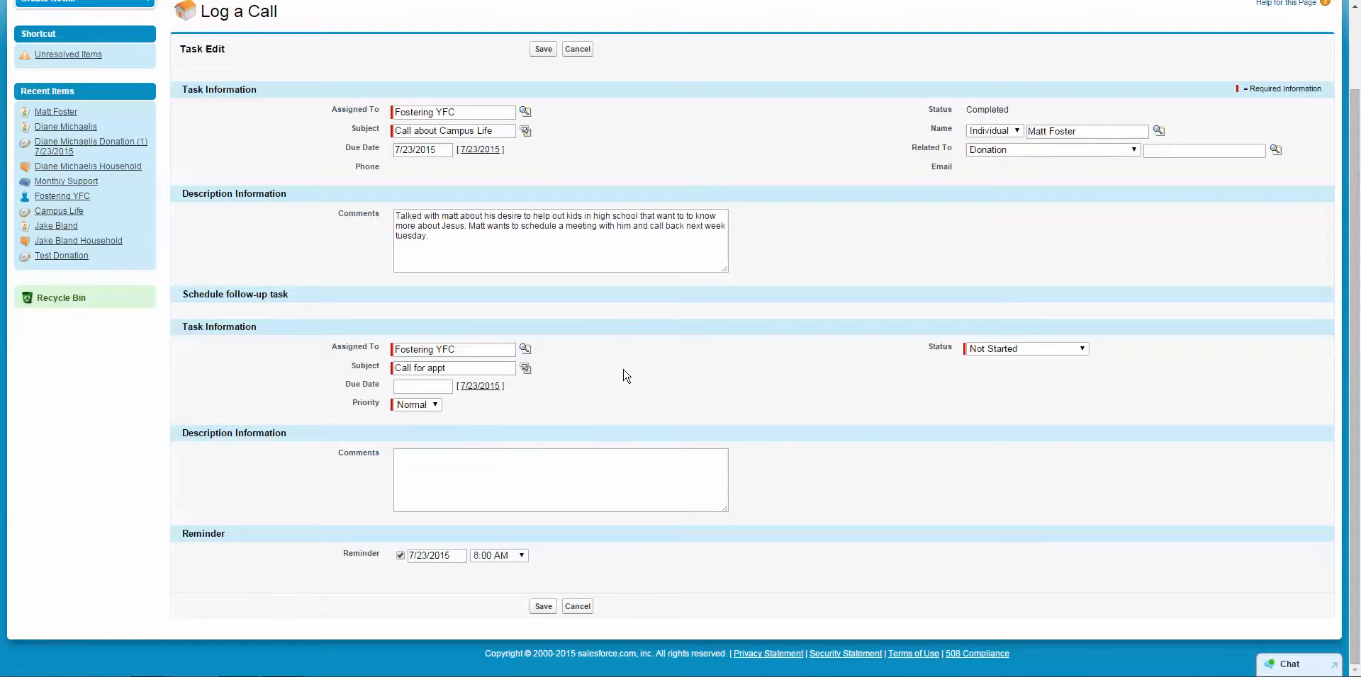
pyautogui.click(417, 387)
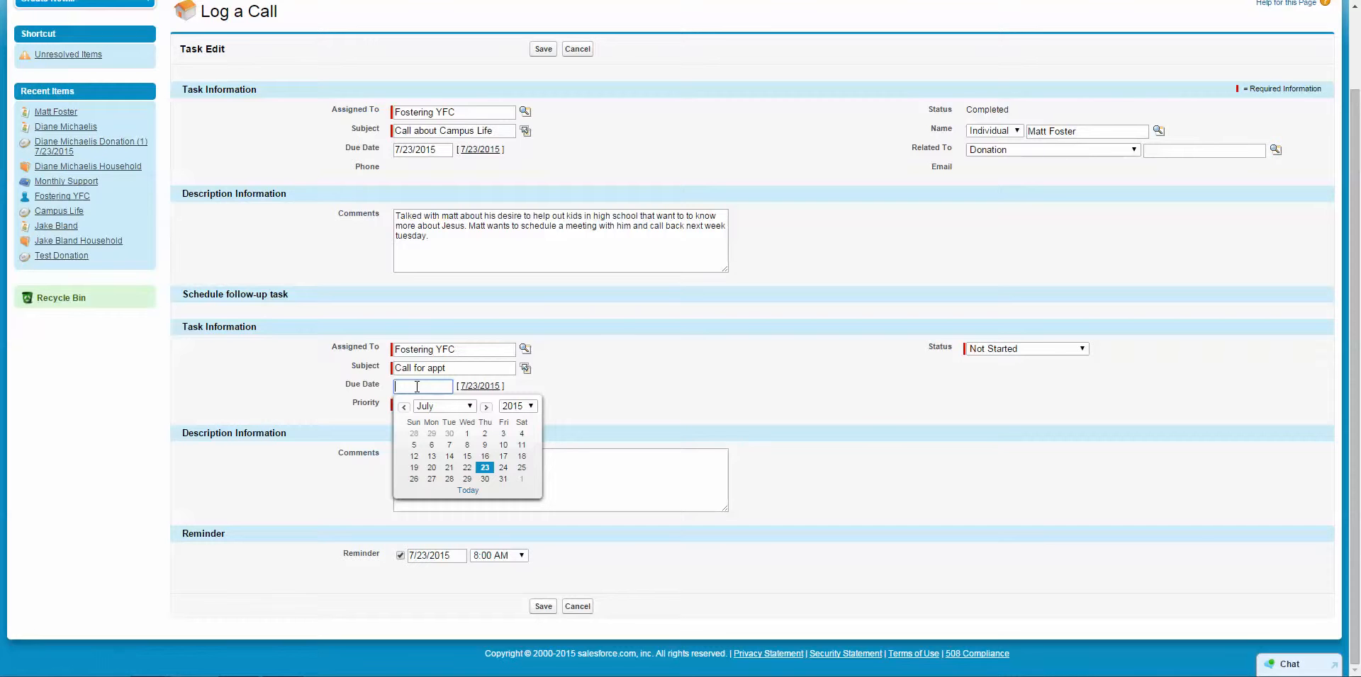
pyautogui.click(449, 480)
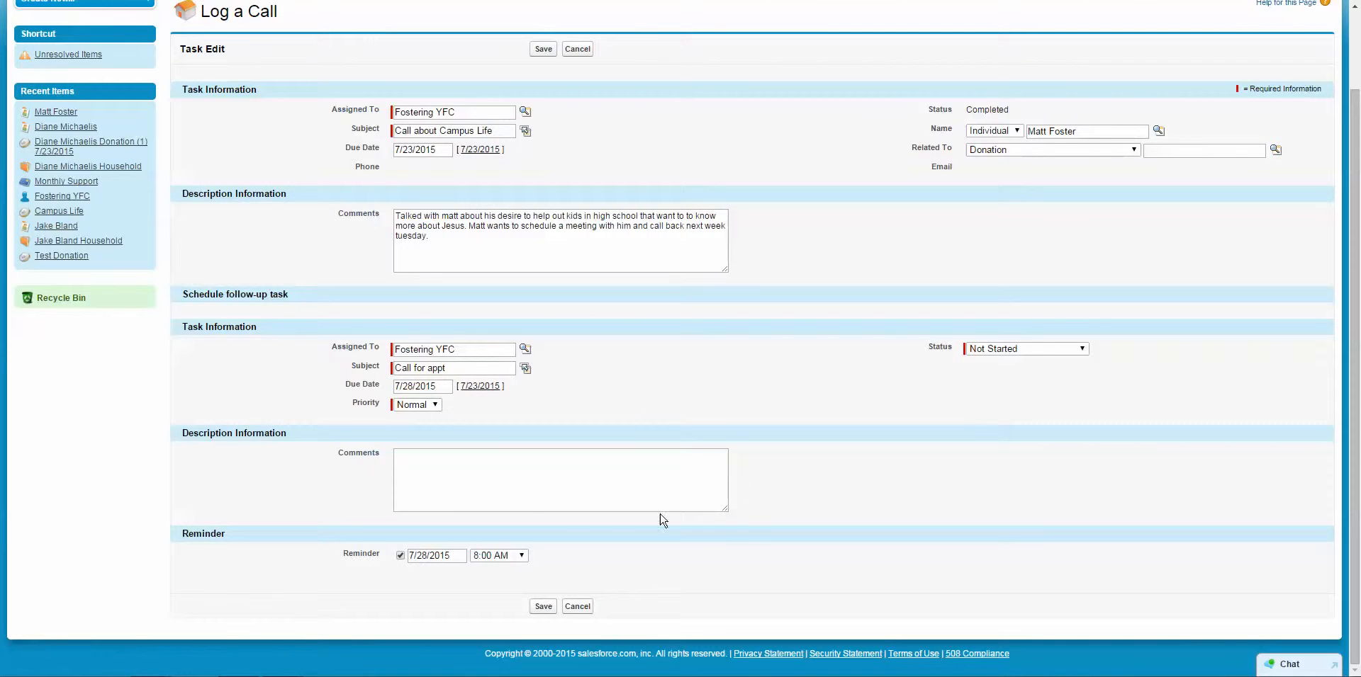
pyautogui.scroll(1, 759, 273)
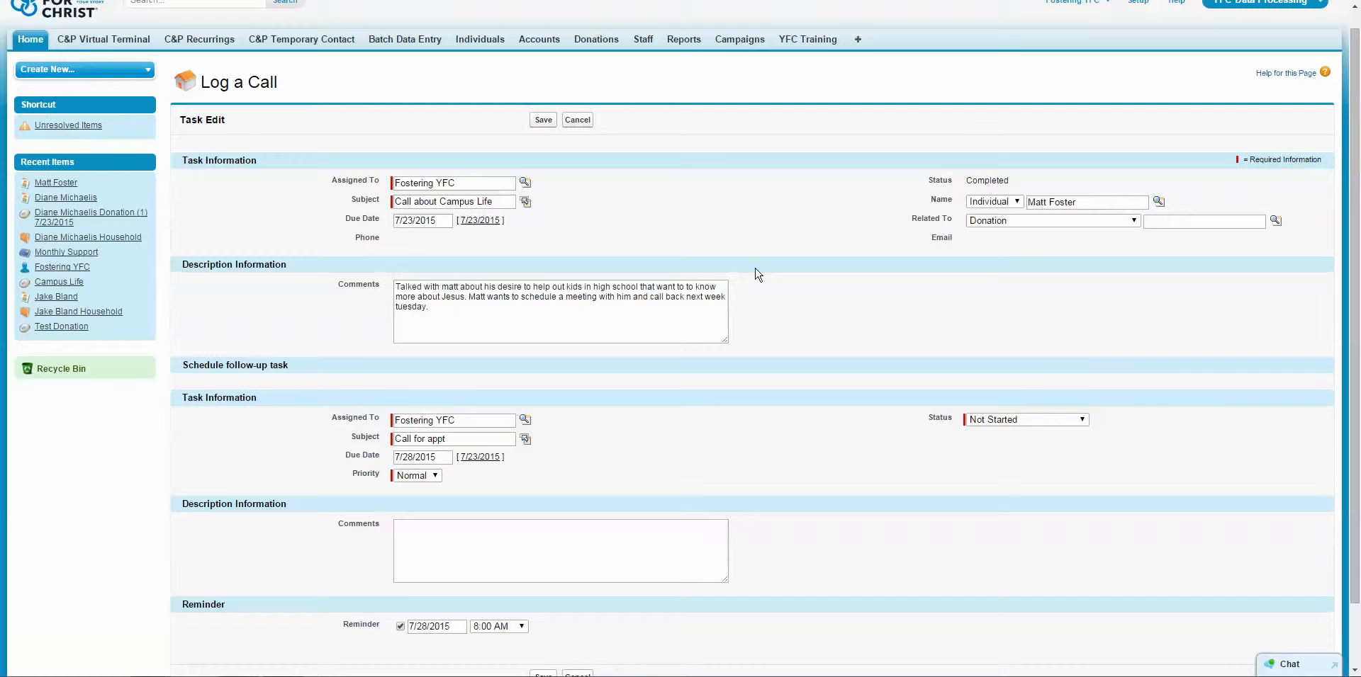
# Save the call and follow-up, check Activity History and Open Activities, then go Home.
pyautogui.click(538, 120)
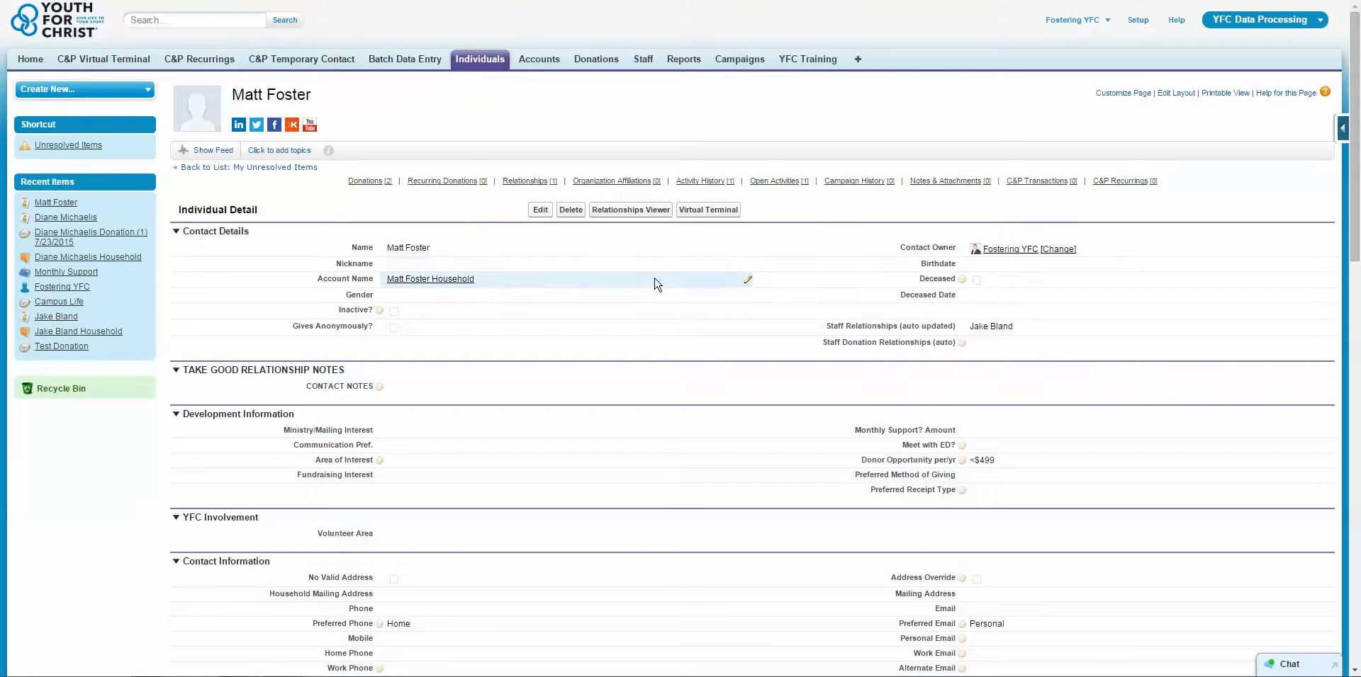
pyautogui.scroll(-15, 657, 283)
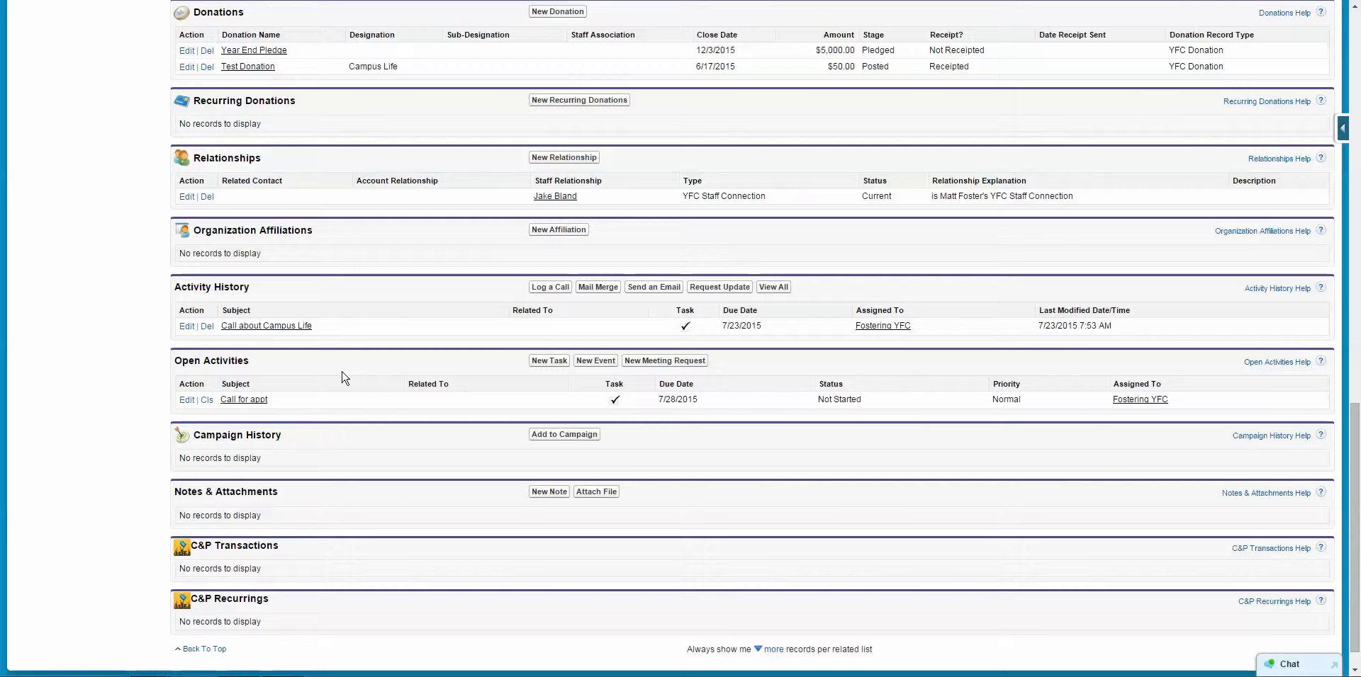
pyautogui.scroll(15, 342, 372)
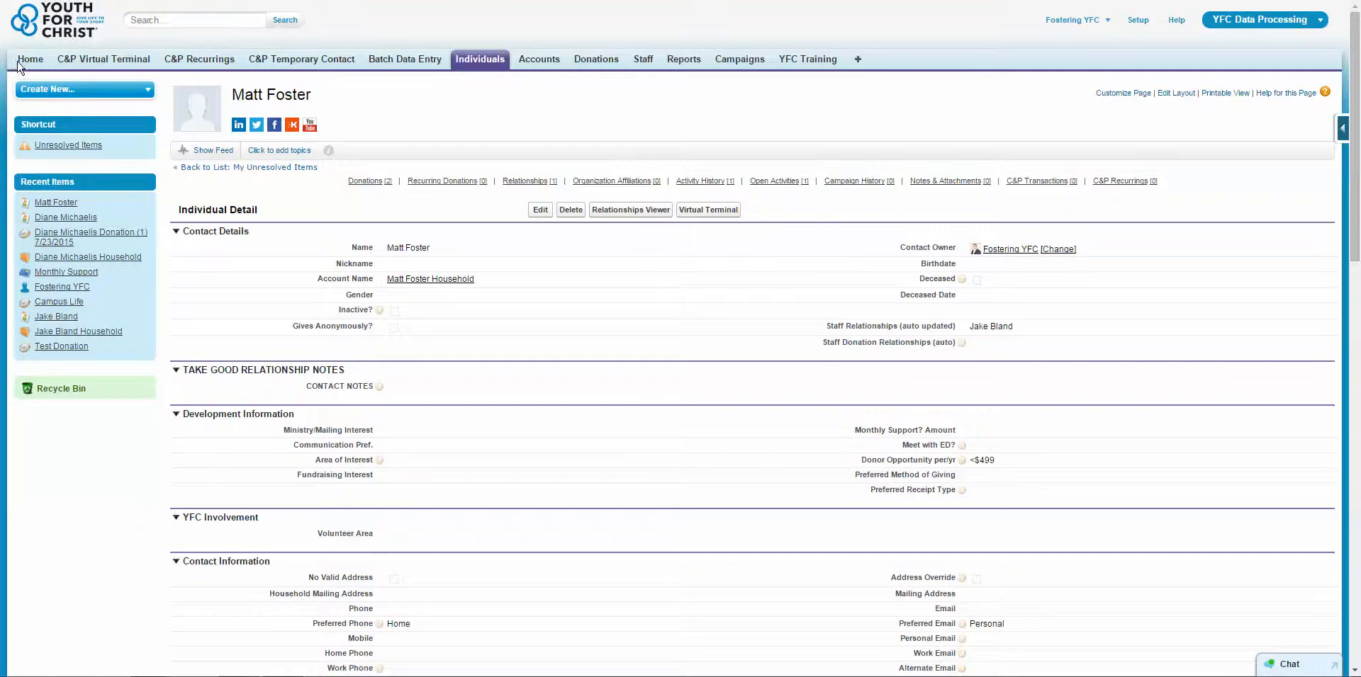
pyautogui.click(25, 62)
# Confirm My Tasks (Next 7 Days + Overdue) lists Call for appt, then reopen the contact's record.
pyautogui.scroll(-2, 1054, 343)
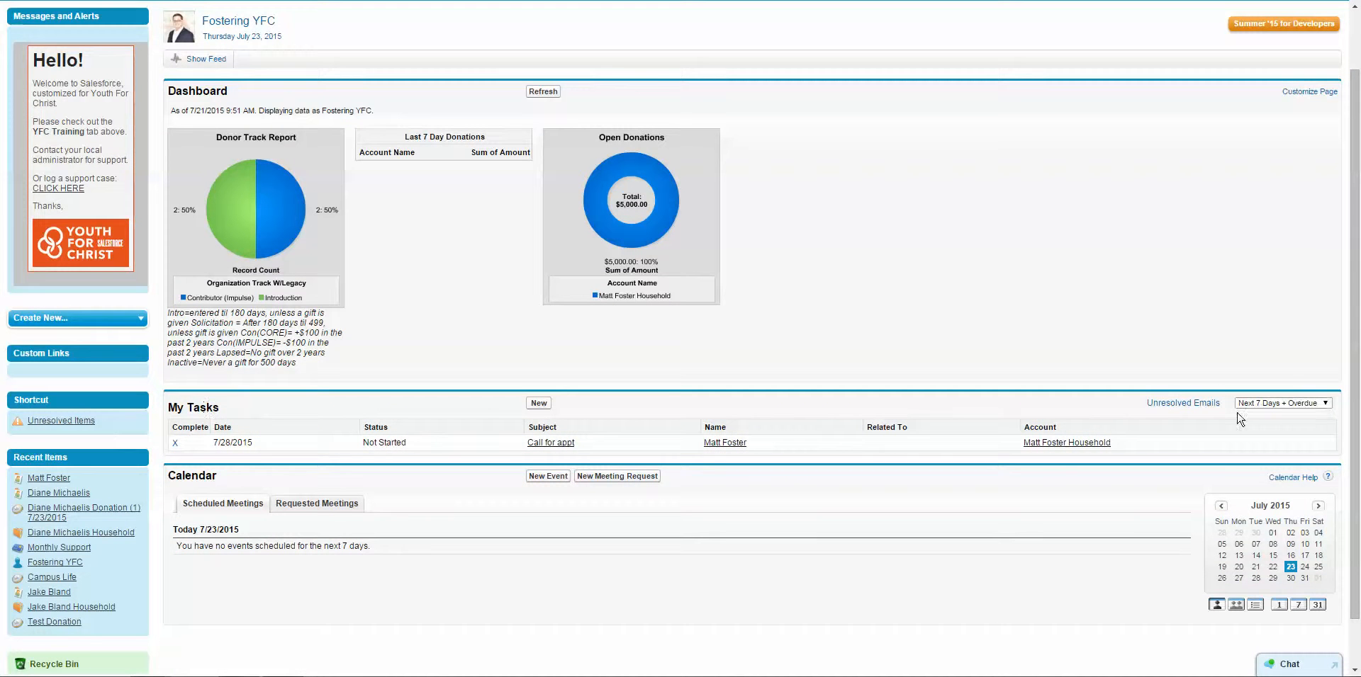
pyautogui.click(1272, 404)
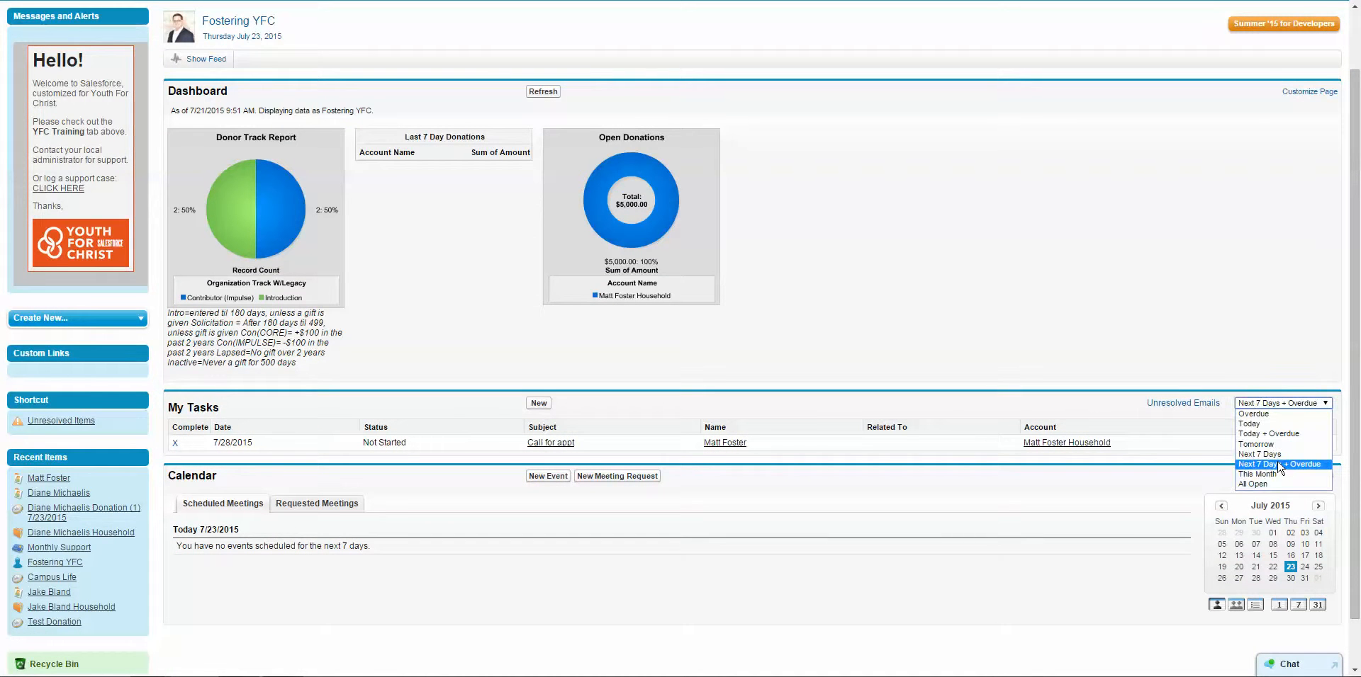
pyautogui.click(1298, 465)
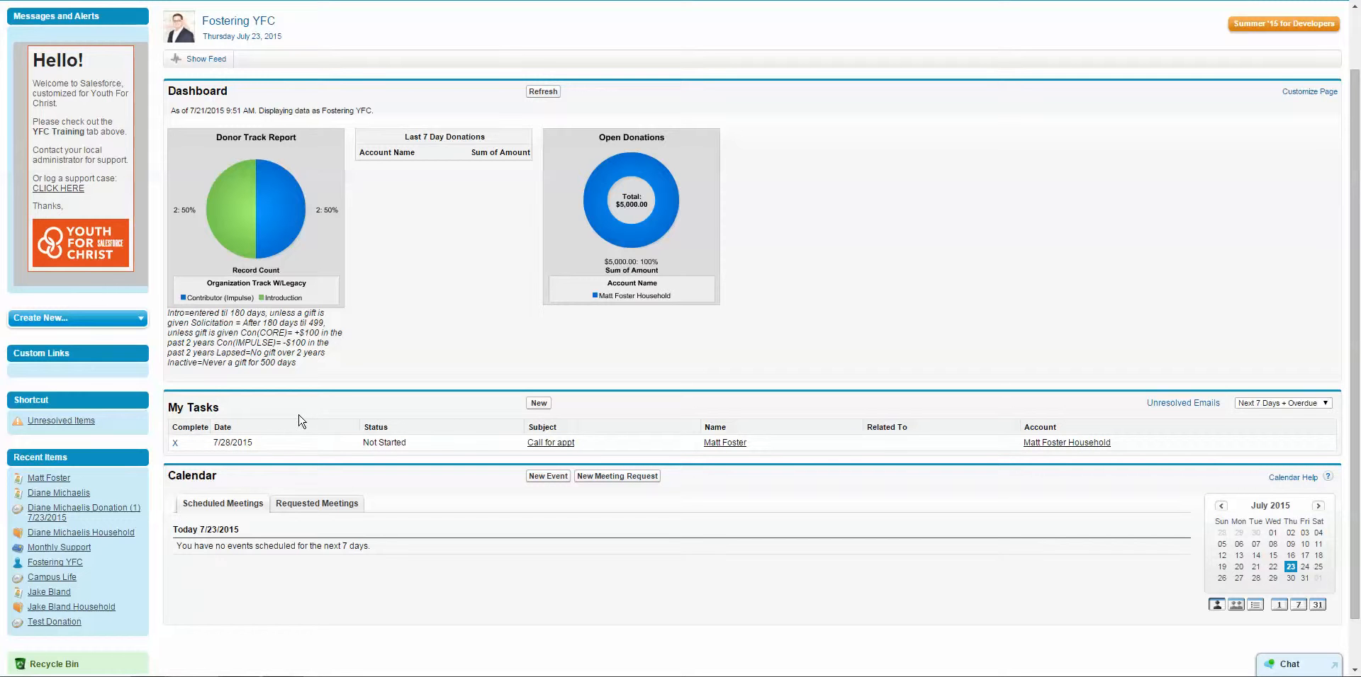
pyautogui.moveTo(174, 408); pyautogui.dragTo(273, 404)
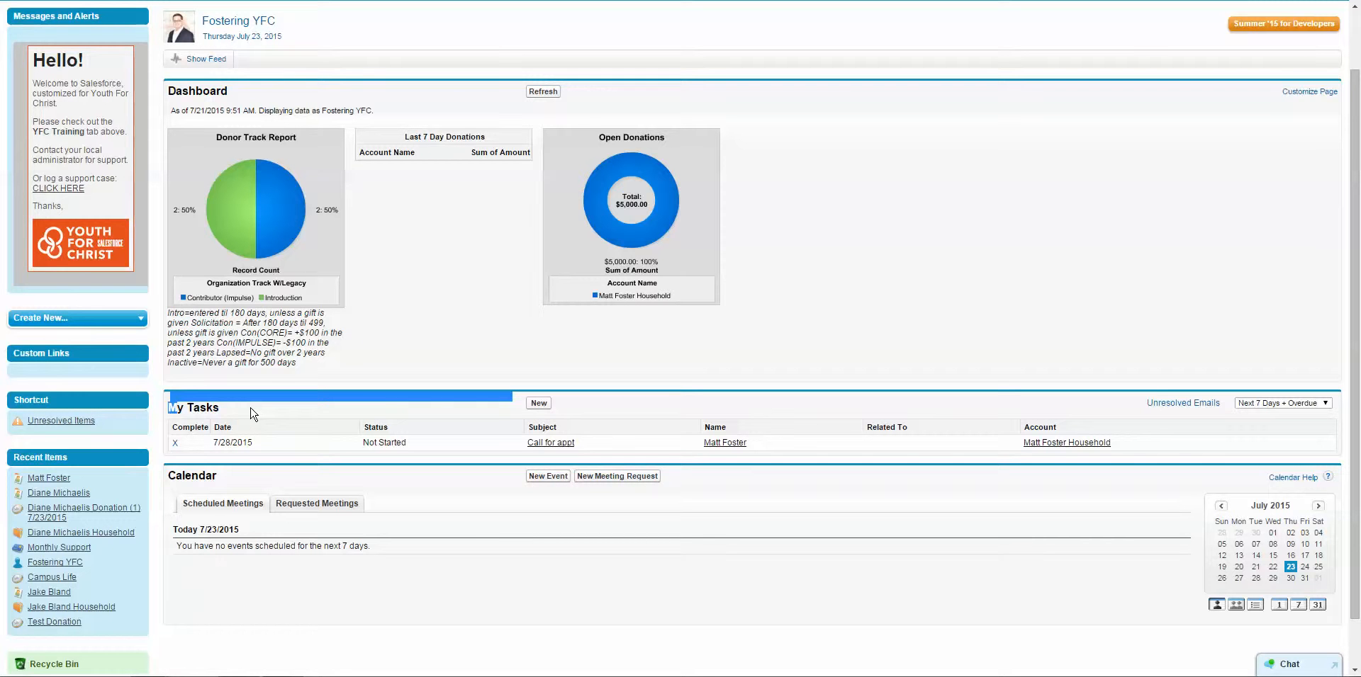
pyautogui.click(253, 414)
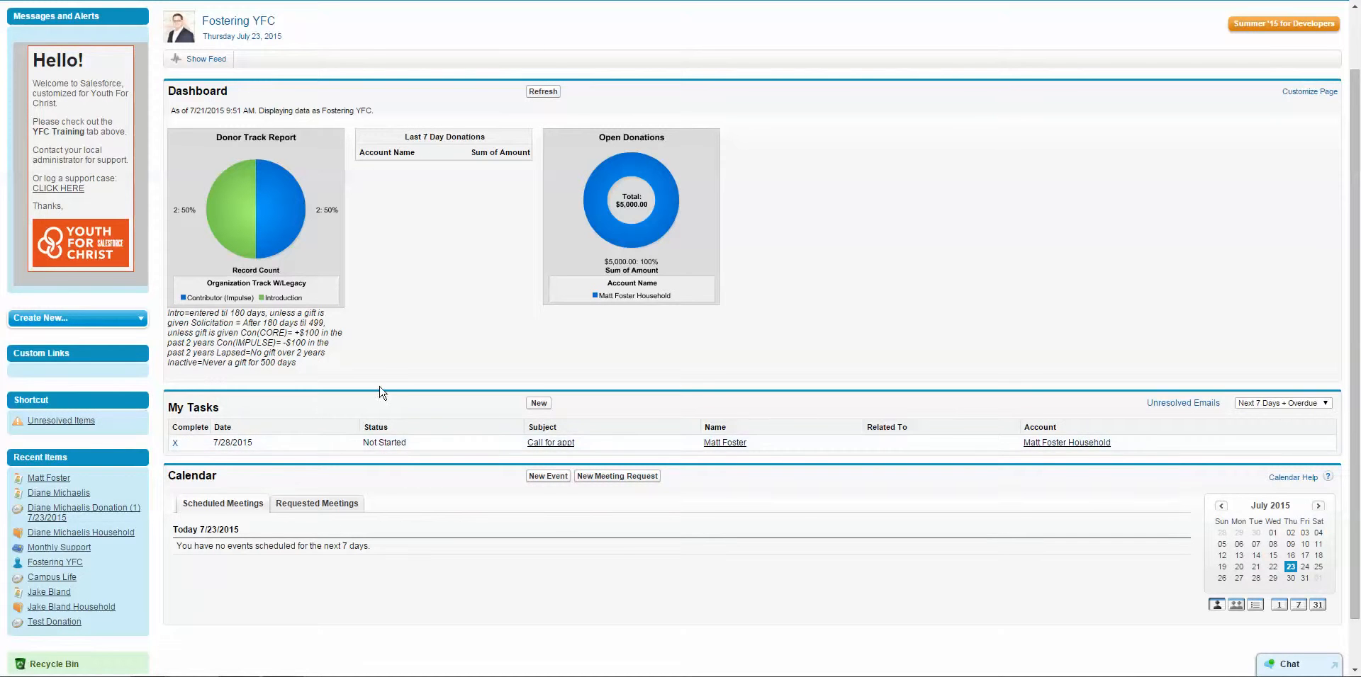
pyautogui.scroll(1, 383, 392)
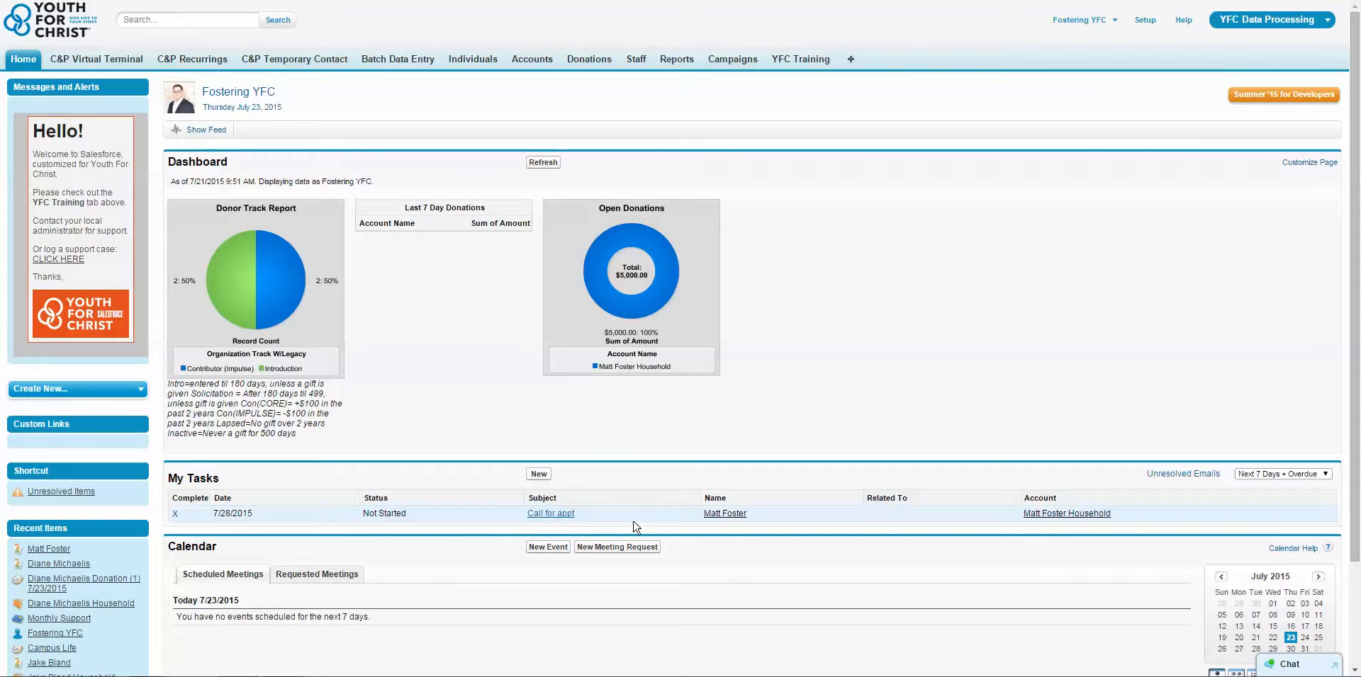
pyautogui.click(722, 515)
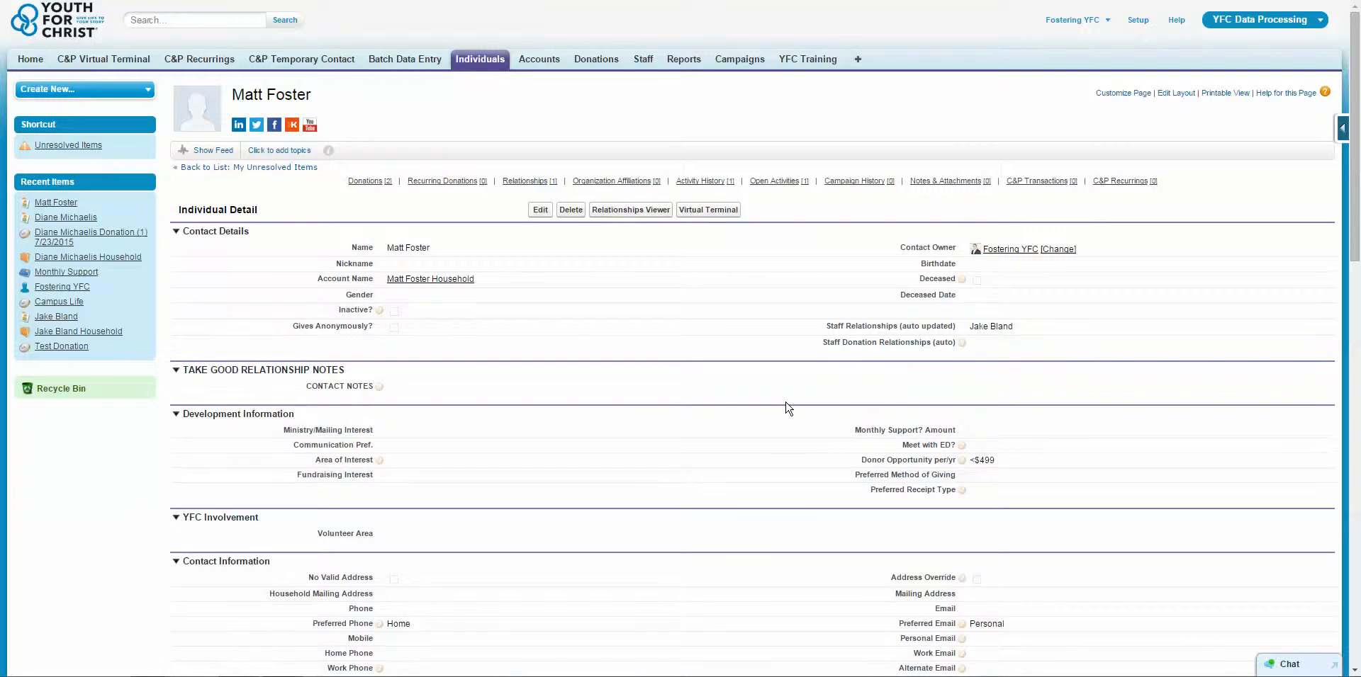
# Scroll to Open Activities and start a New Task for the contact.
pyautogui.scroll(-13, 785, 409)
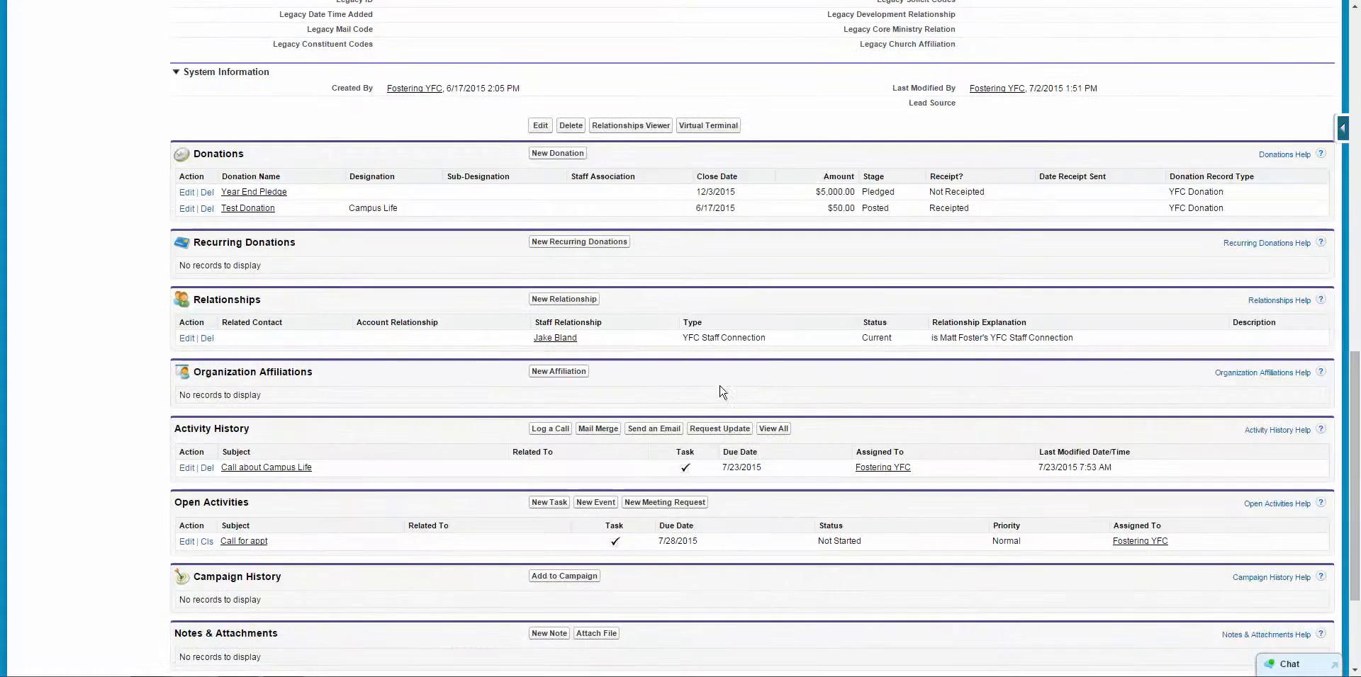
pyautogui.scroll(-2, 387, 425)
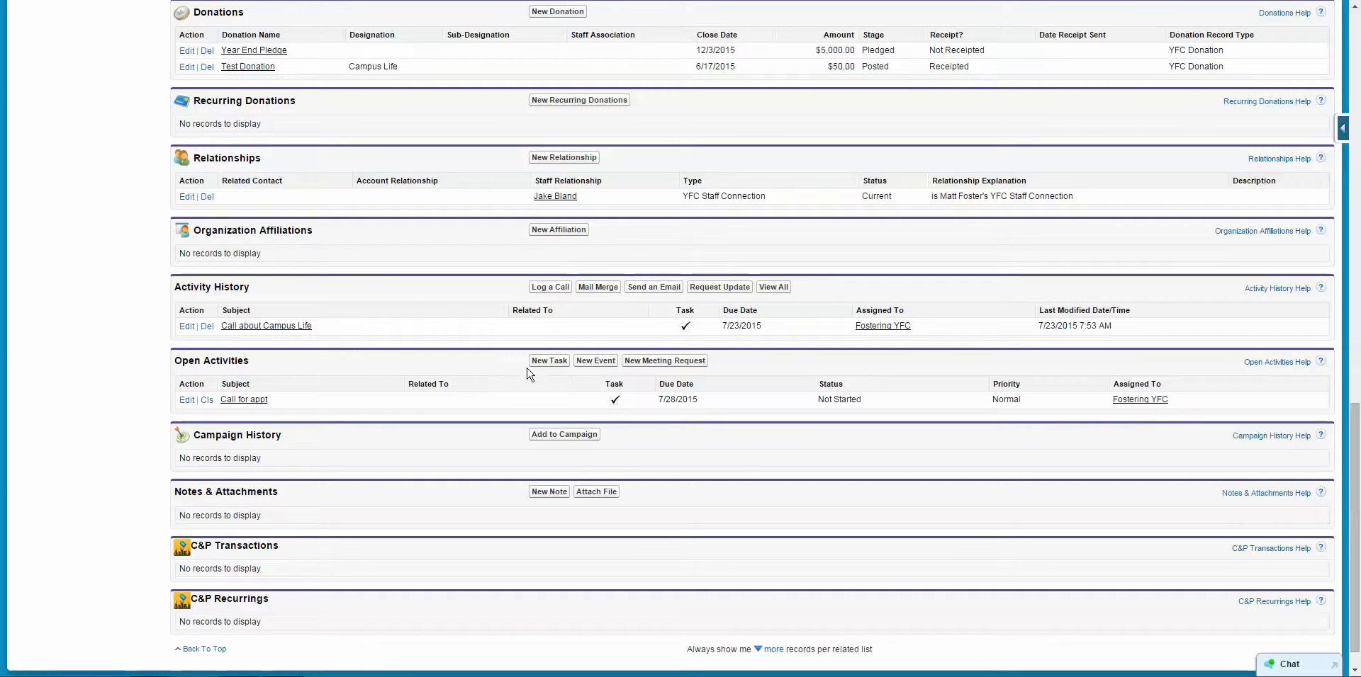
pyautogui.click(549, 361)
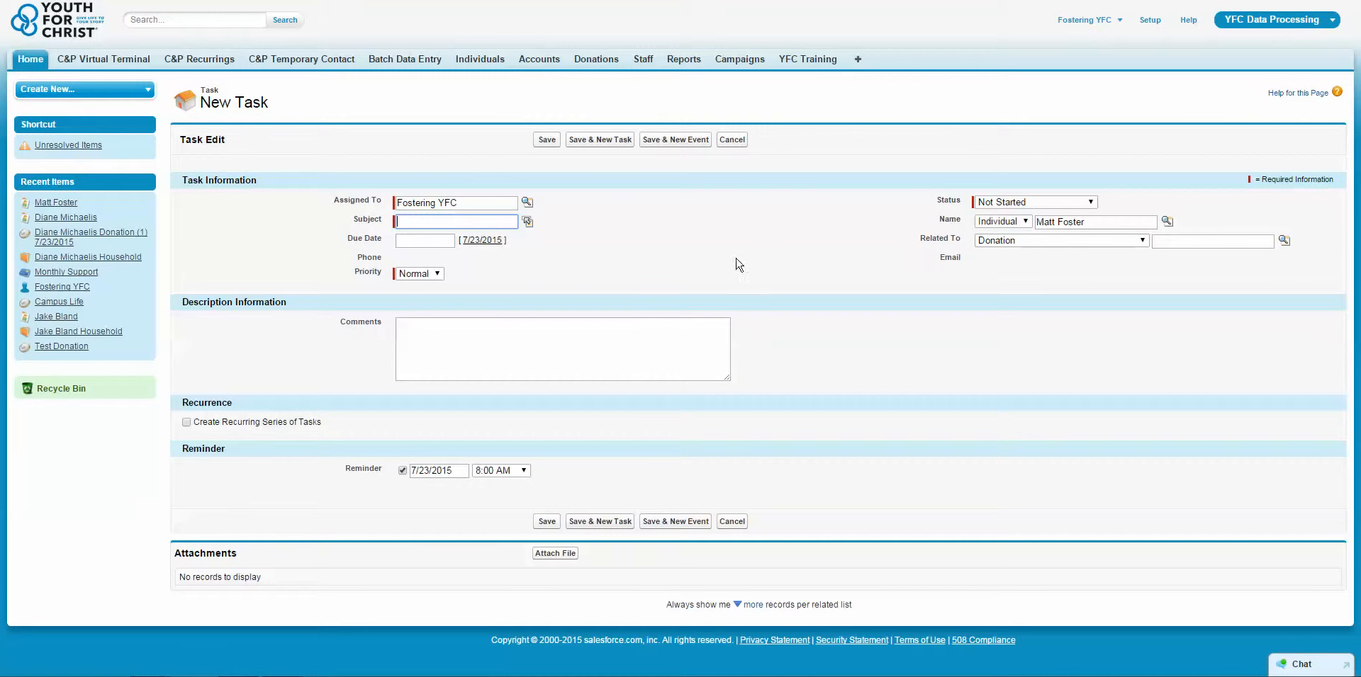
# Enter task subject 'Follow for appt', due 7/28/2015, keeping status Not Started.
pyautogui.click(742, 228)
pyautogui.click(424, 223)
pyautogui.write('Follwo')
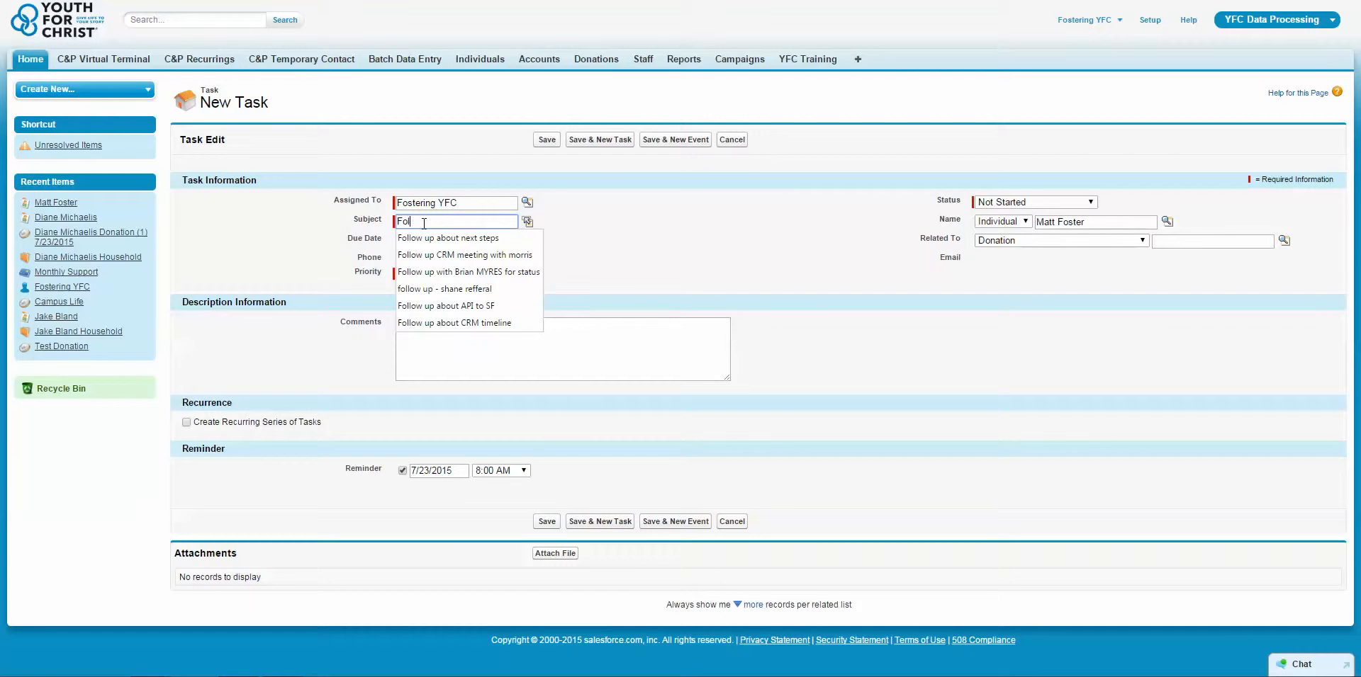
pyautogui.press('BackSpace')
pyautogui.write('ow for appt')
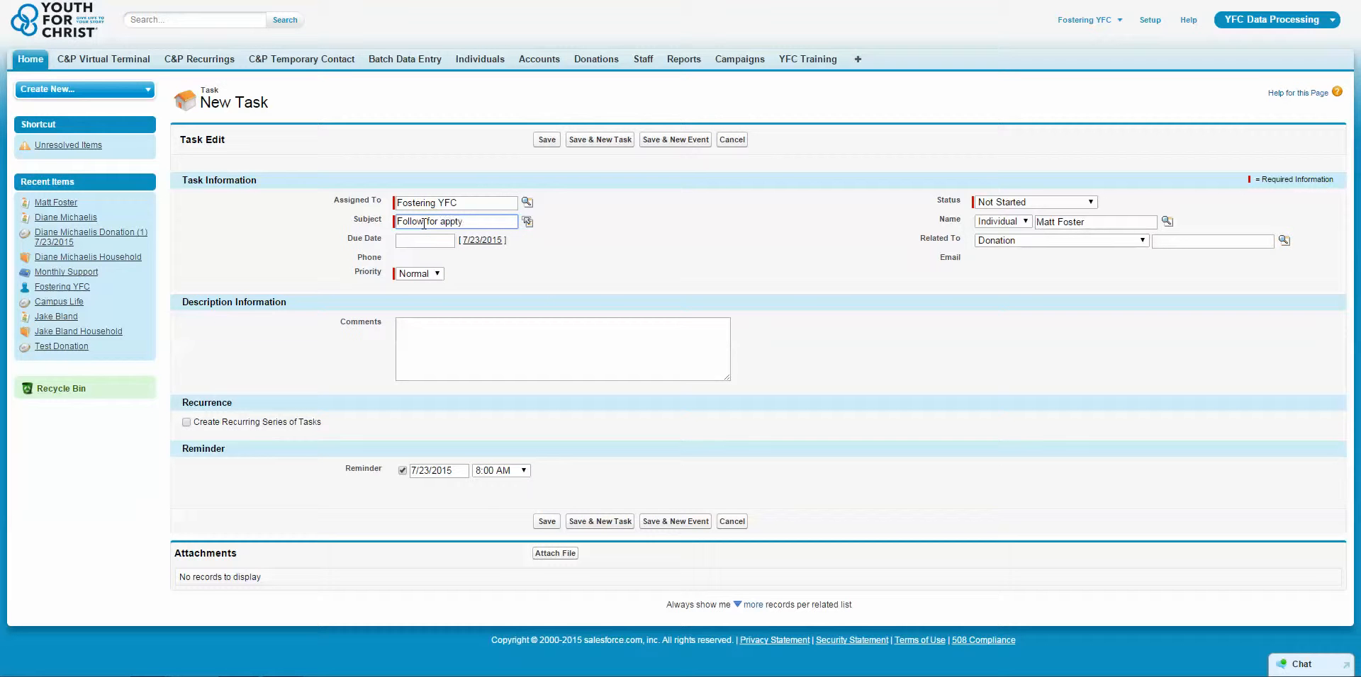
pyautogui.click(423, 240)
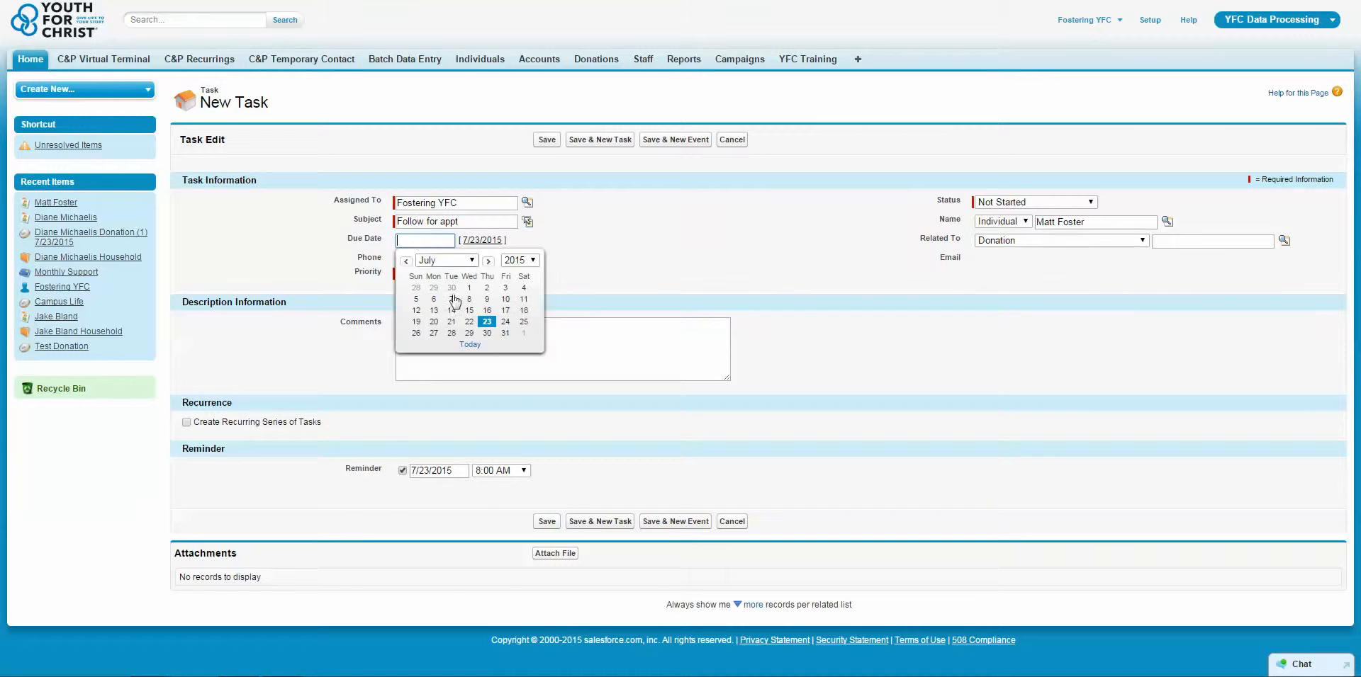
pyautogui.click(451, 333)
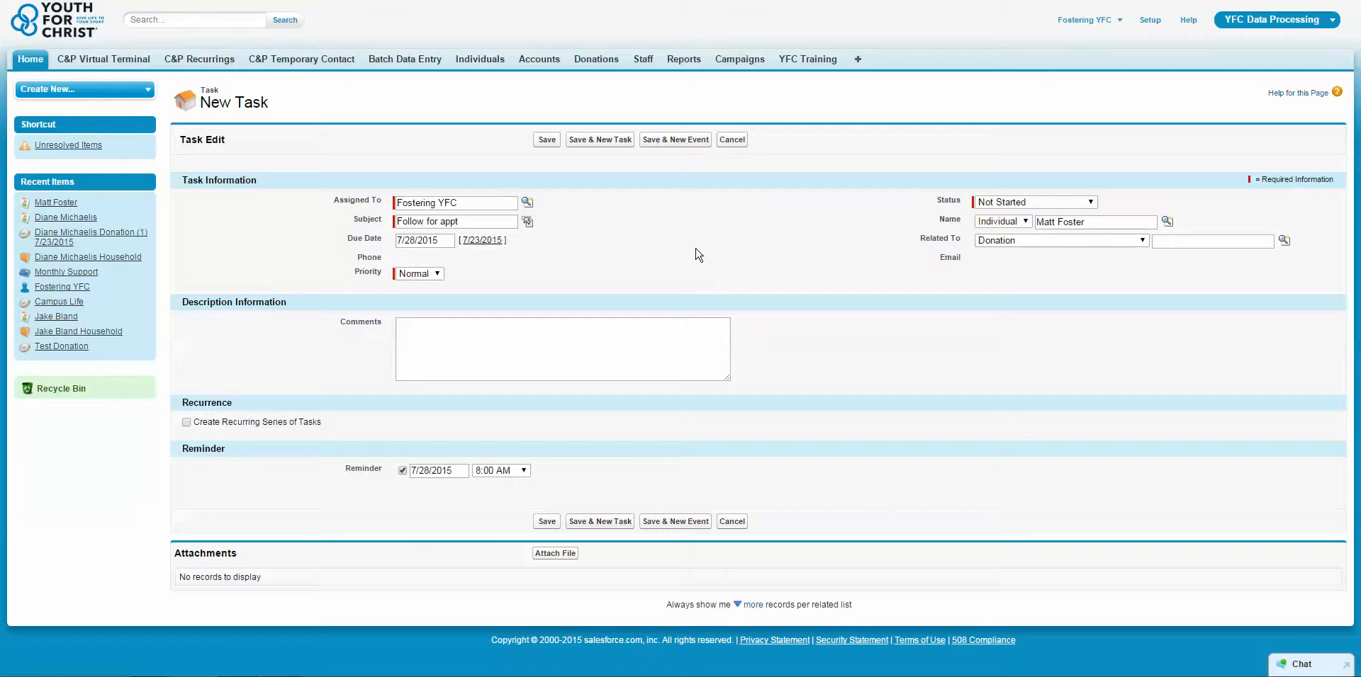
pyautogui.click(1039, 202)
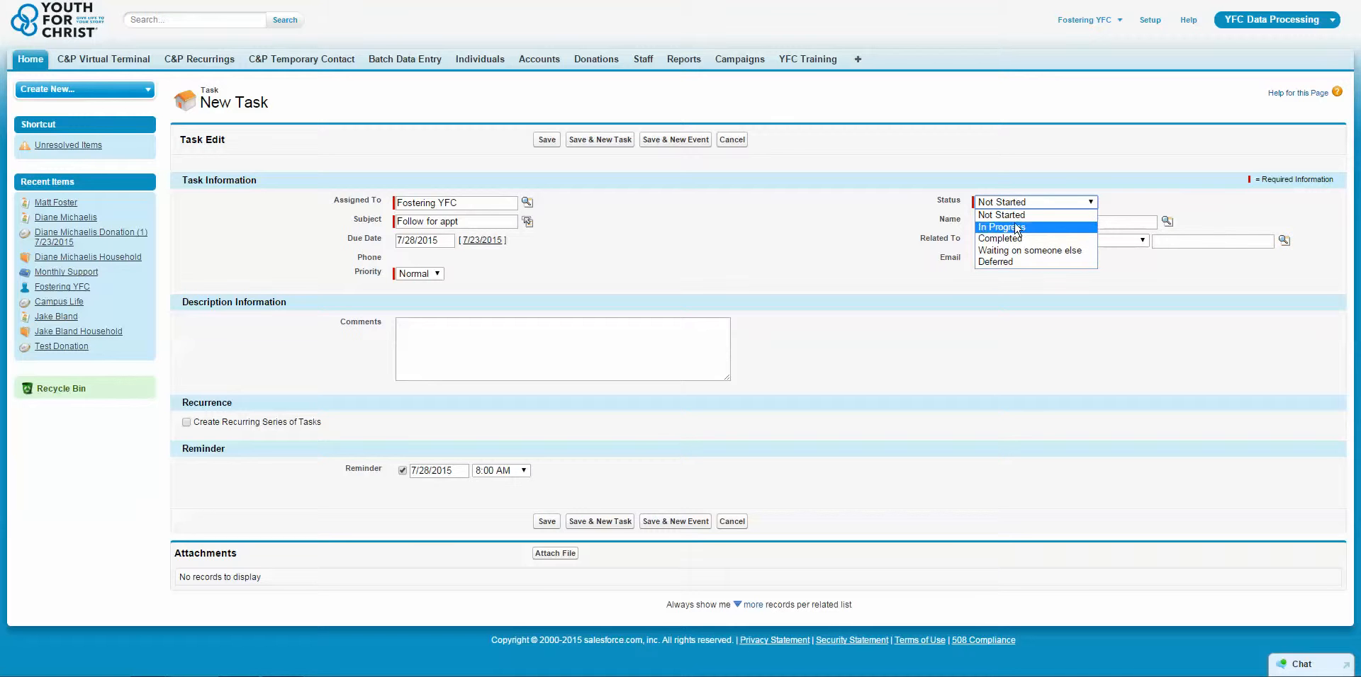
pyautogui.click(737, 250)
pyautogui.click(1033, 206)
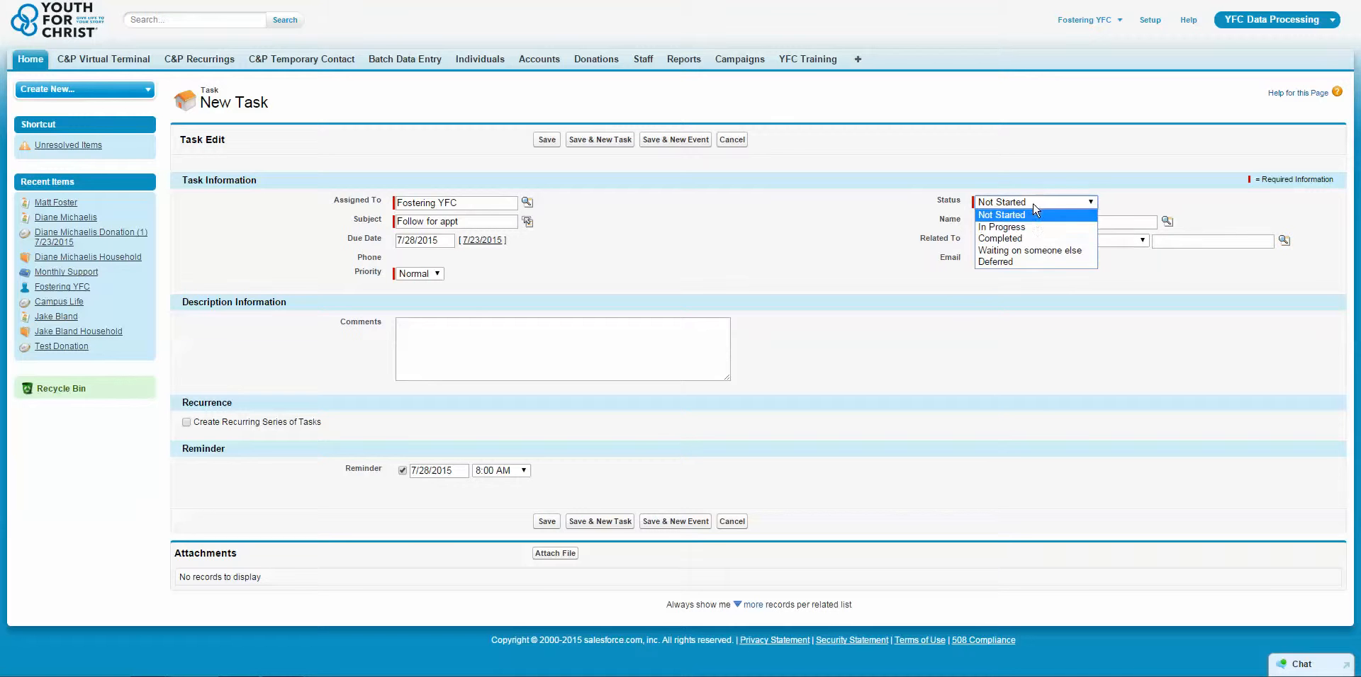
pyautogui.click(970, 242)
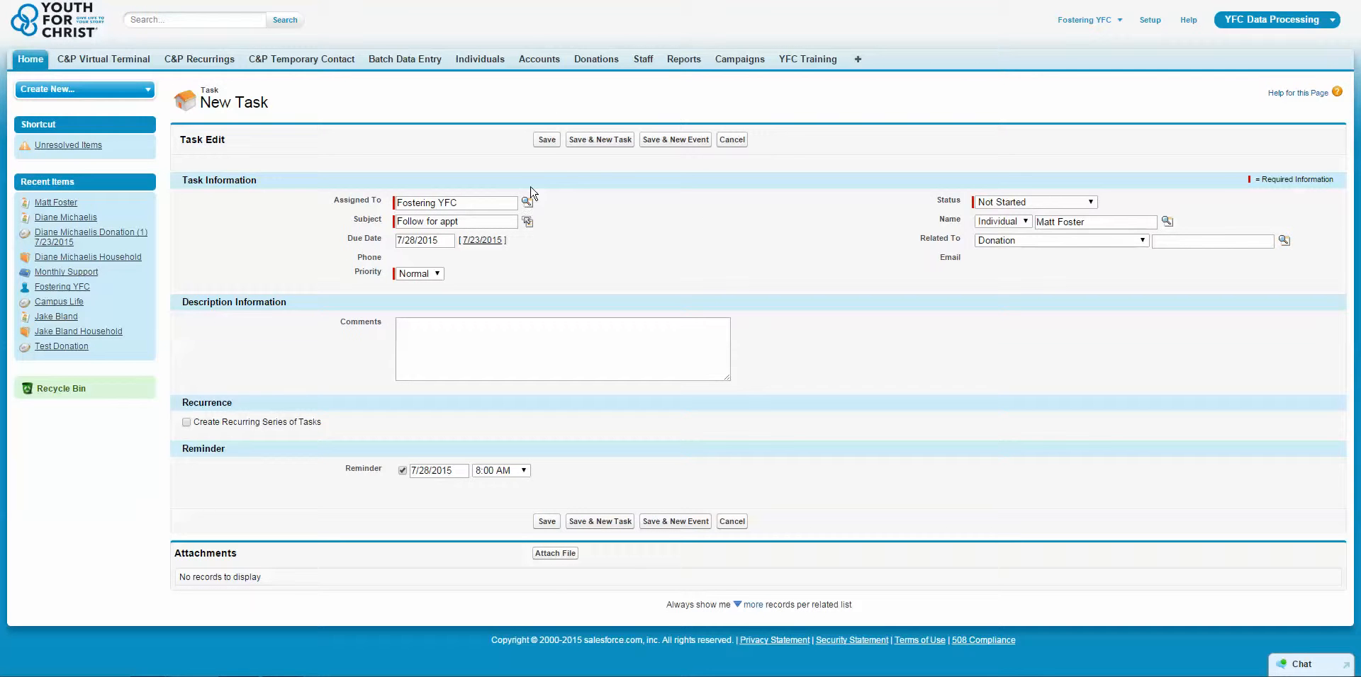
# Discard the unsaved follow-up task, then close the Call for appt task and save it as completed.
pyautogui.click(734, 140)
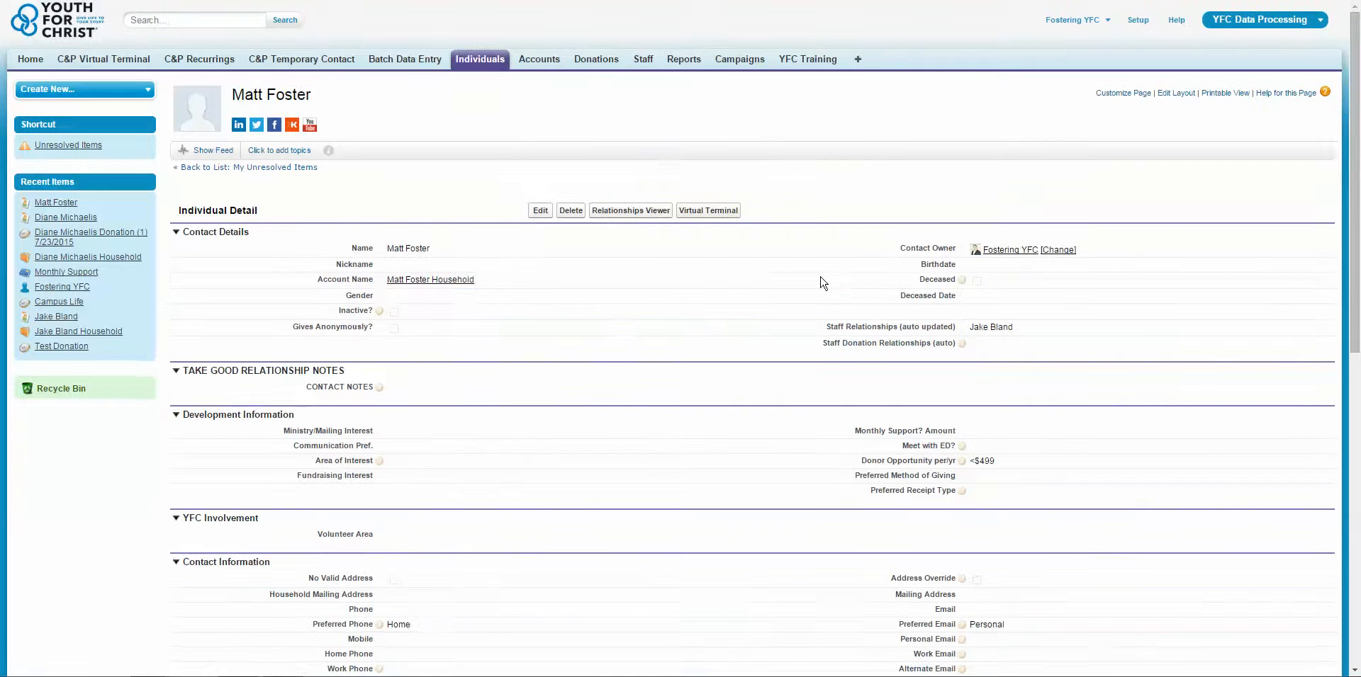
pyautogui.scroll(-1, 724, 405)
pyautogui.scroll(-4, 726, 403)
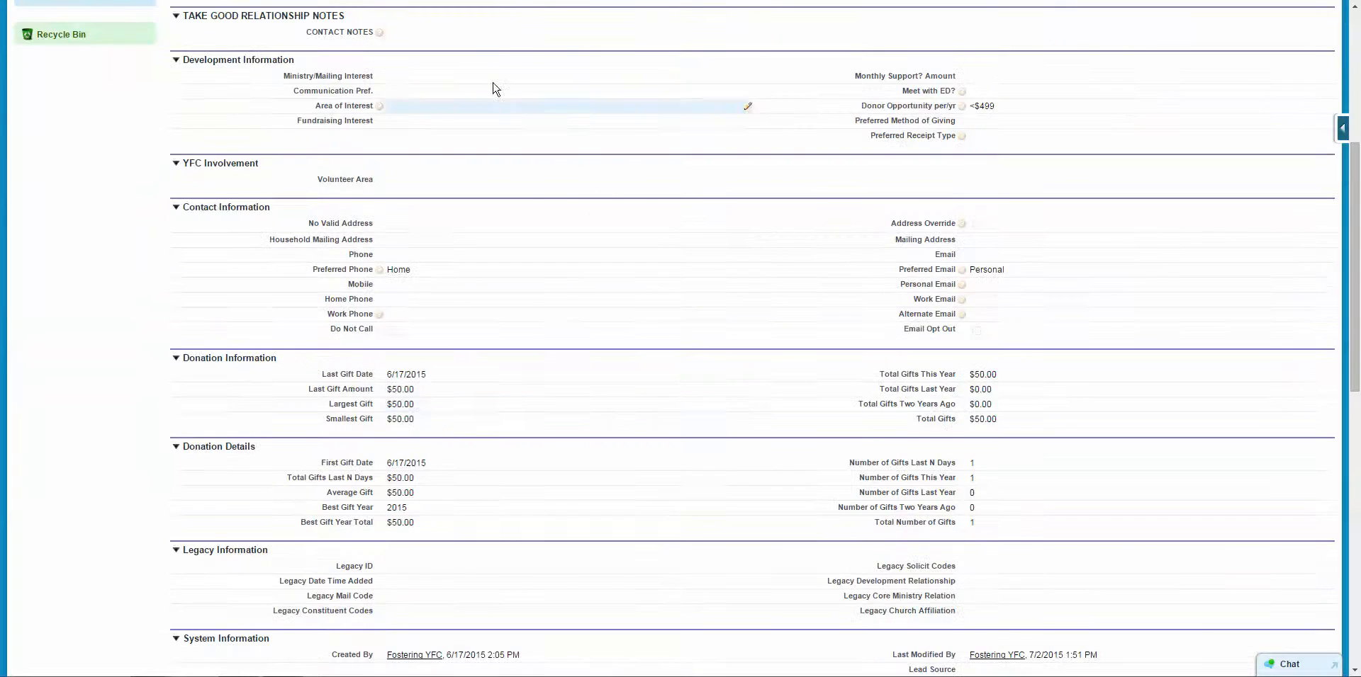
pyautogui.scroll(5, 515, 20)
pyautogui.scroll(-10, 647, 273)
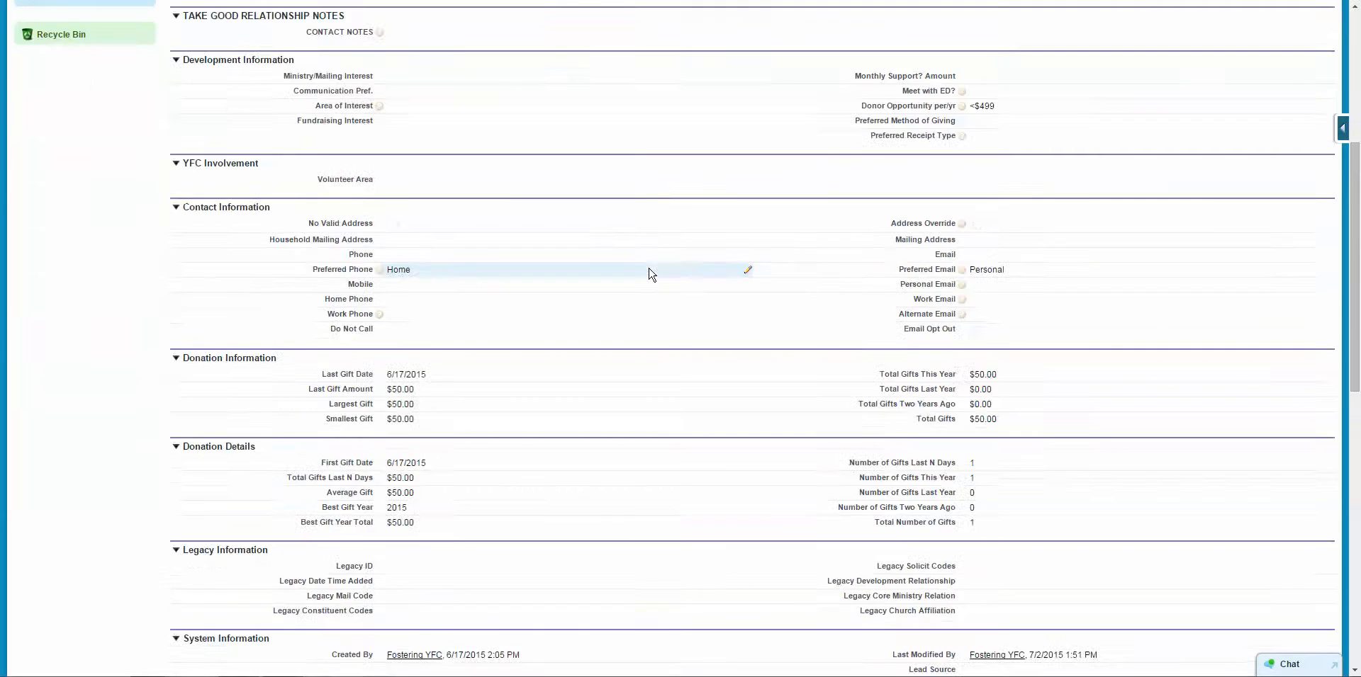
pyautogui.scroll(-4, 650, 273)
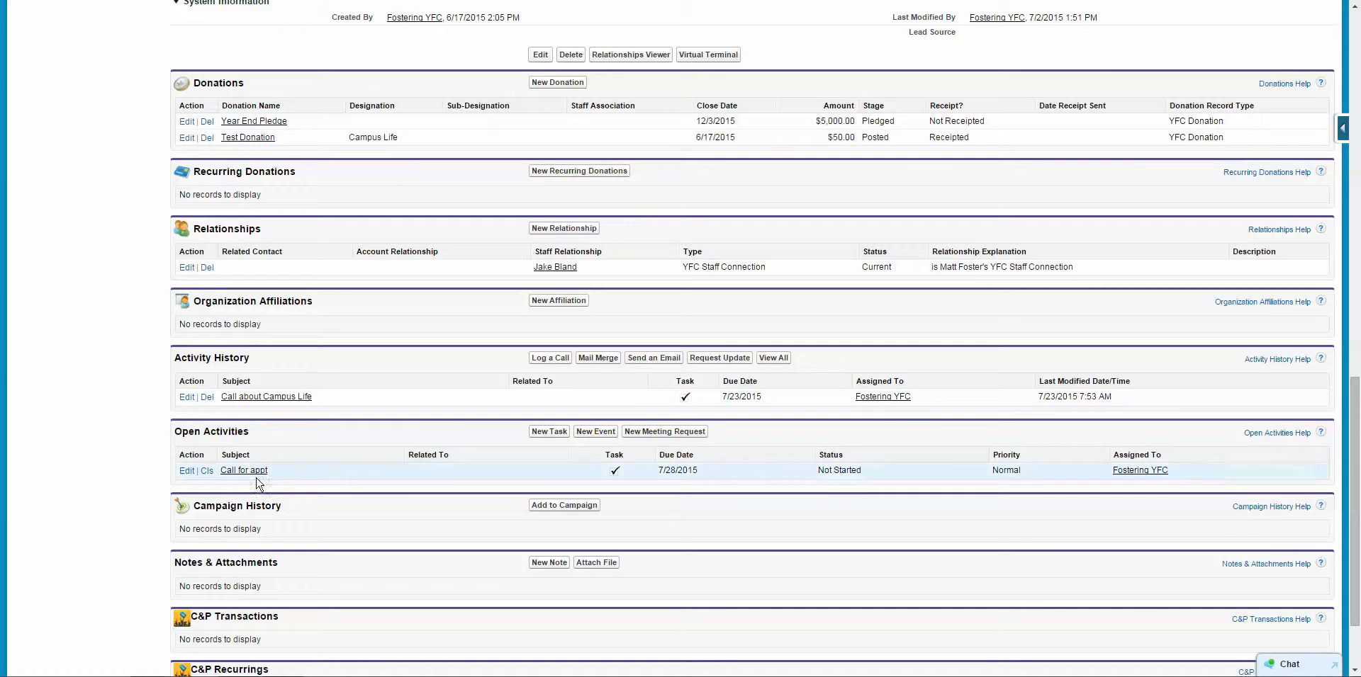
pyautogui.scroll(-1, 349, 455)
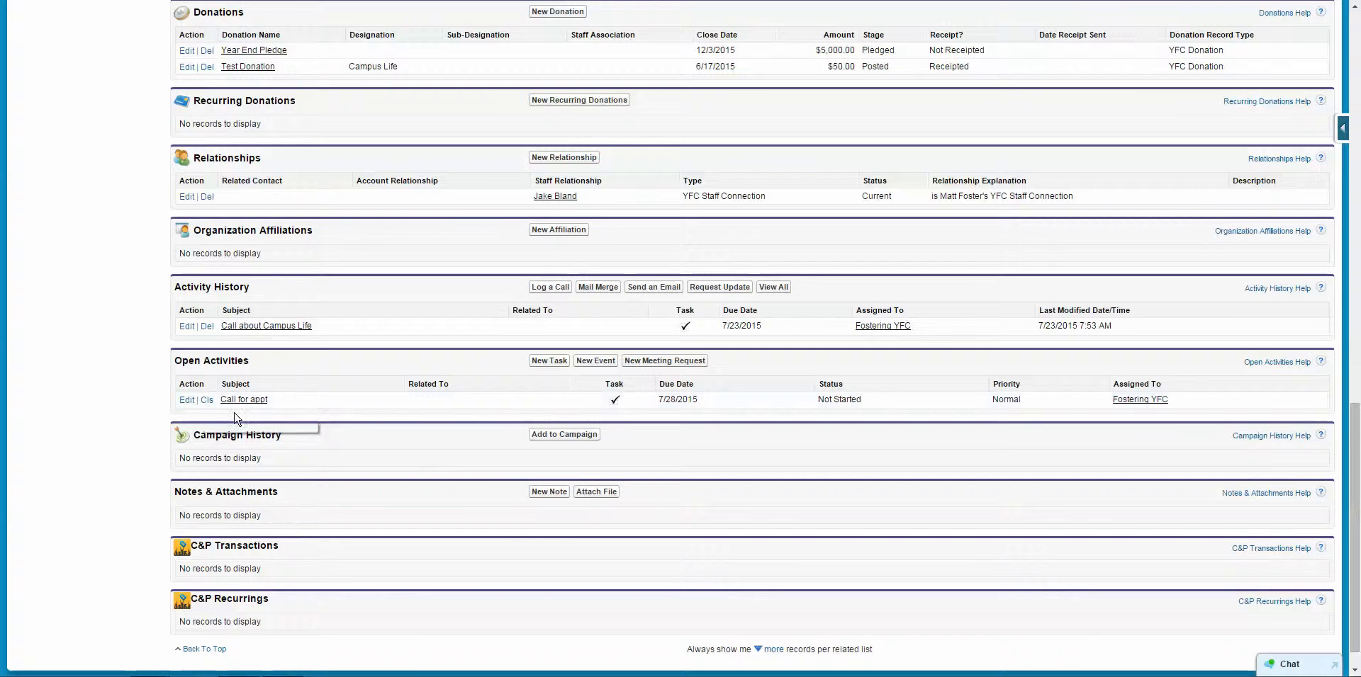
pyautogui.click(206, 401)
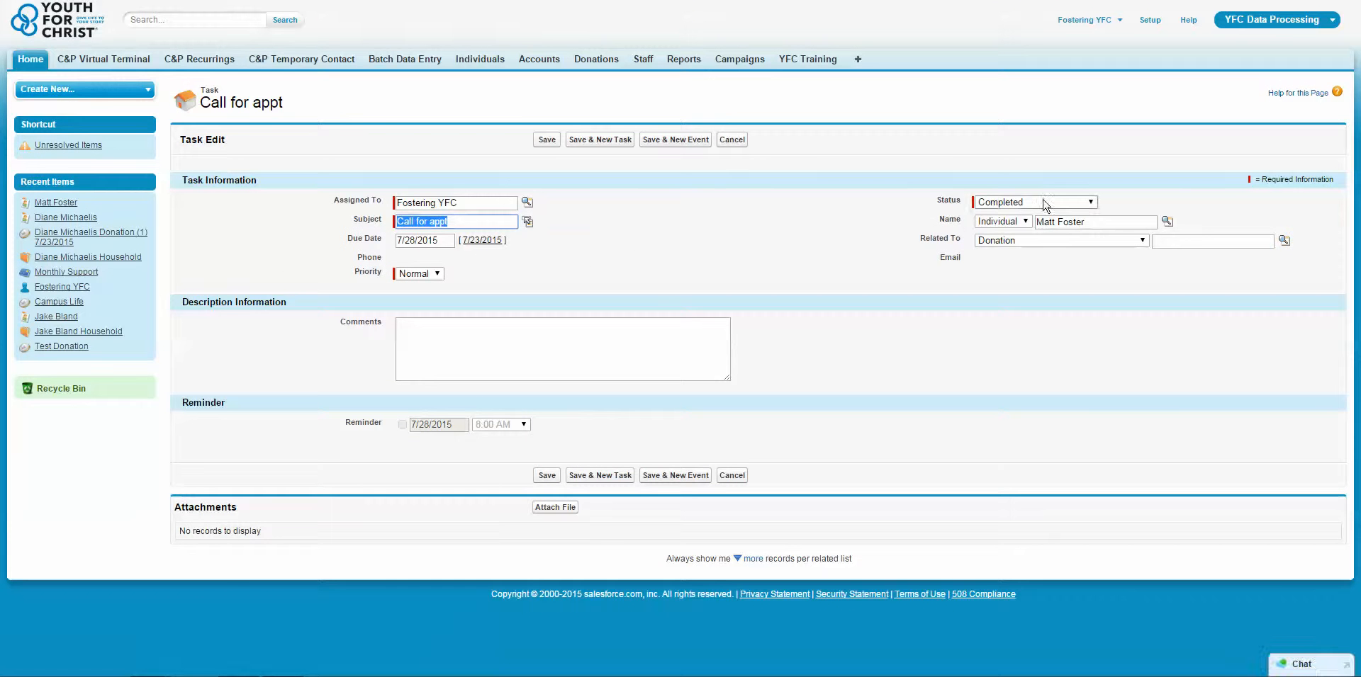
pyautogui.click(545, 140)
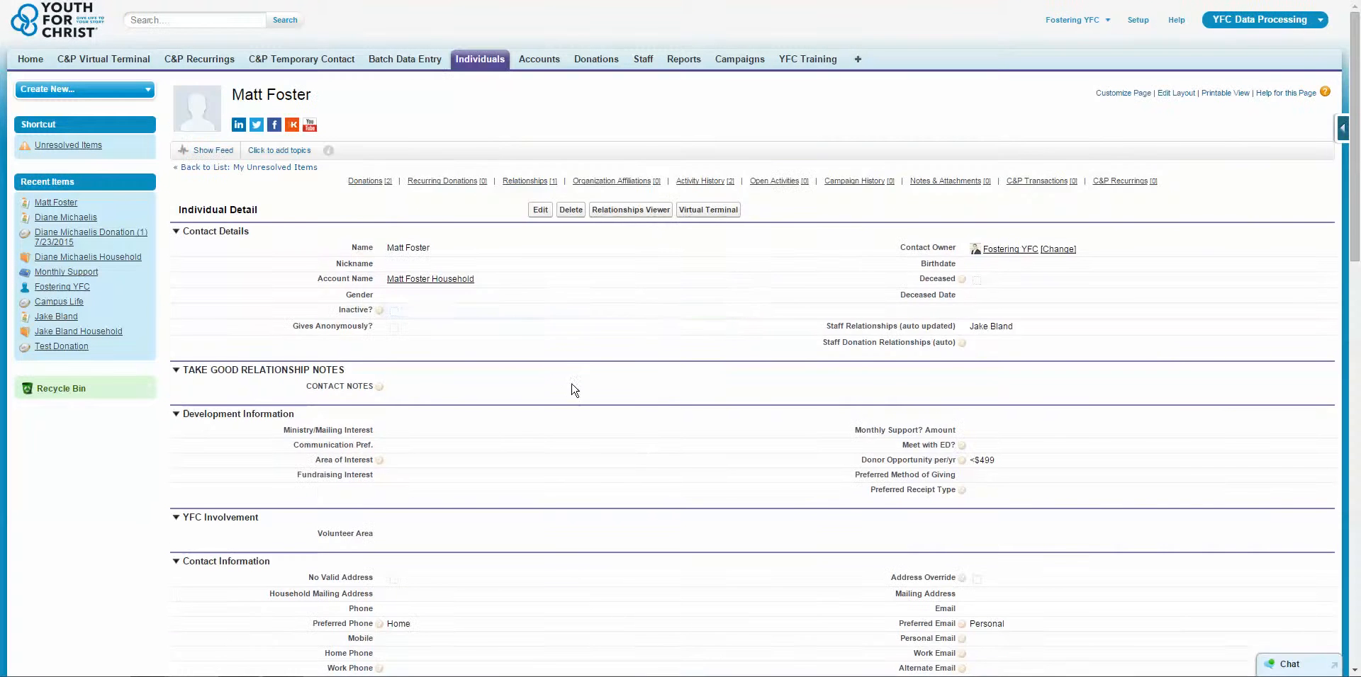
pyautogui.scroll(-15, 589, 383)
# Confirm Call for appt now appears in Activity History, then start a new event for the contact.
pyautogui.scroll(-3, 574, 460)
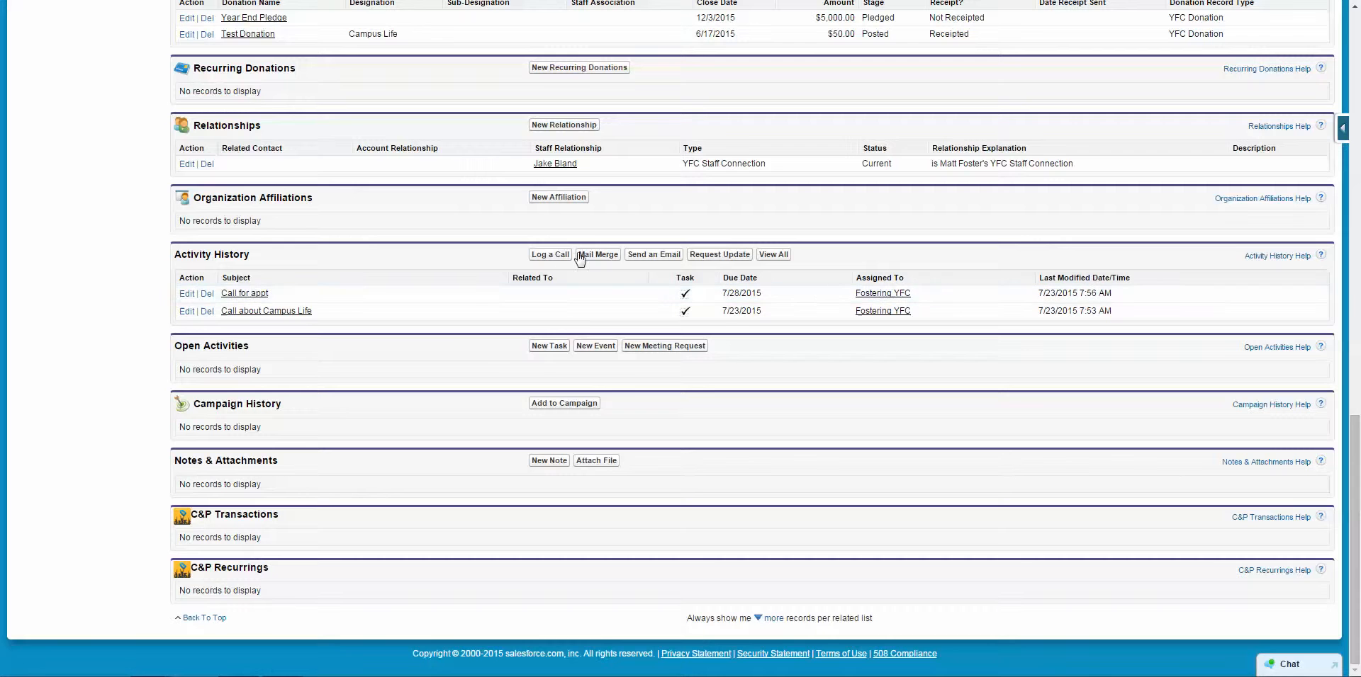
pyautogui.click(594, 347)
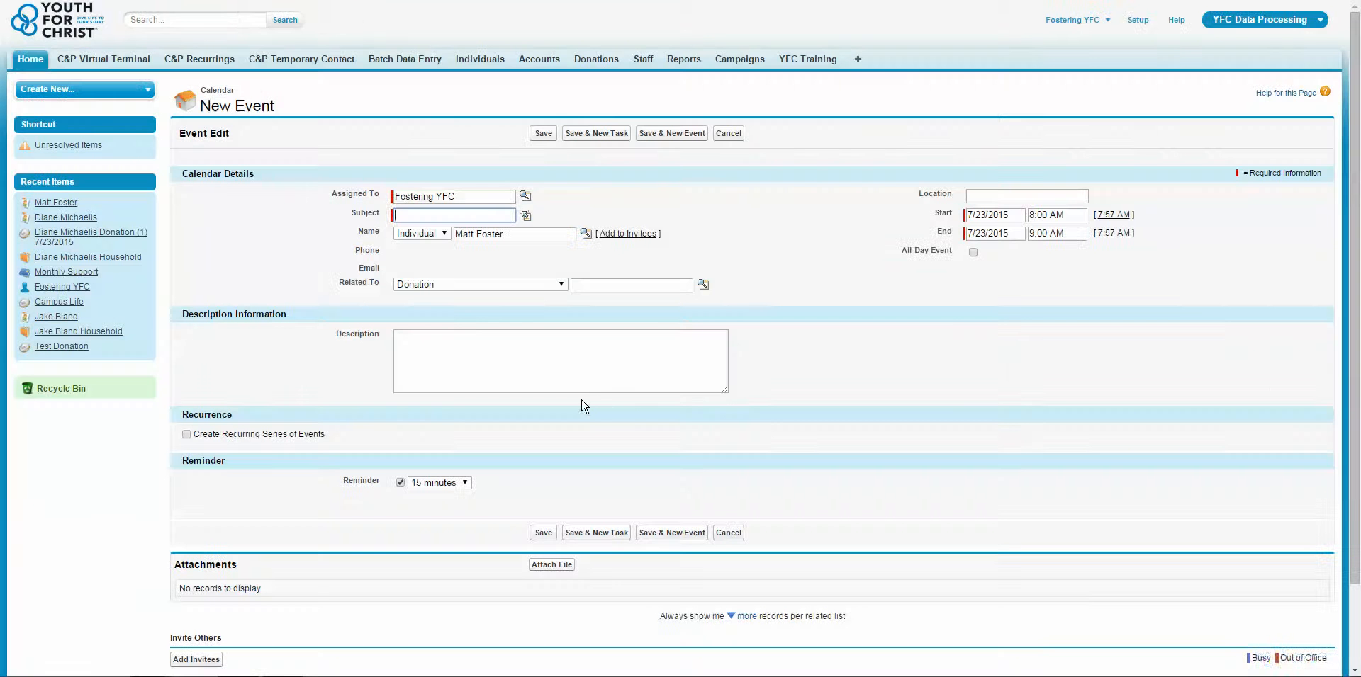
# Enter subject 'Meeting about Campus Life' and location Starbucks, starting 7/29/2015 at 9:00 AM.
pyautogui.write('Meeting about Campus Life')
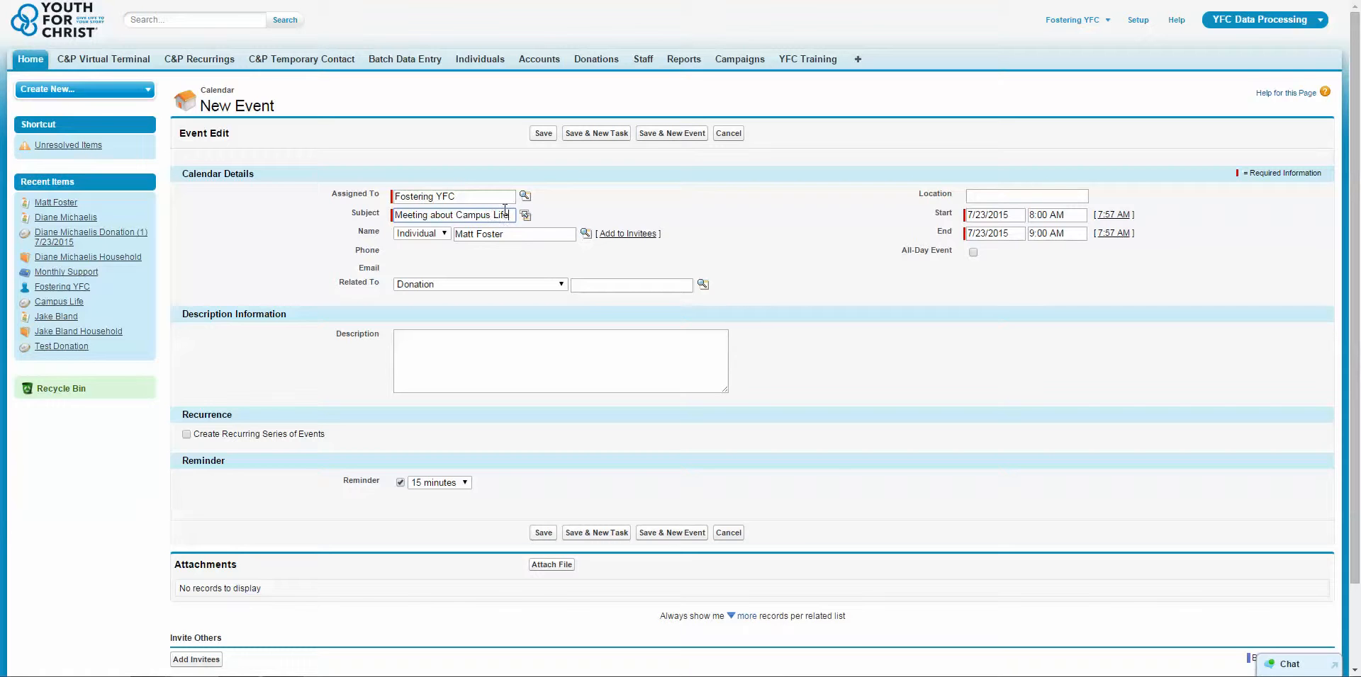
pyautogui.click(800, 204)
pyautogui.click(988, 202)
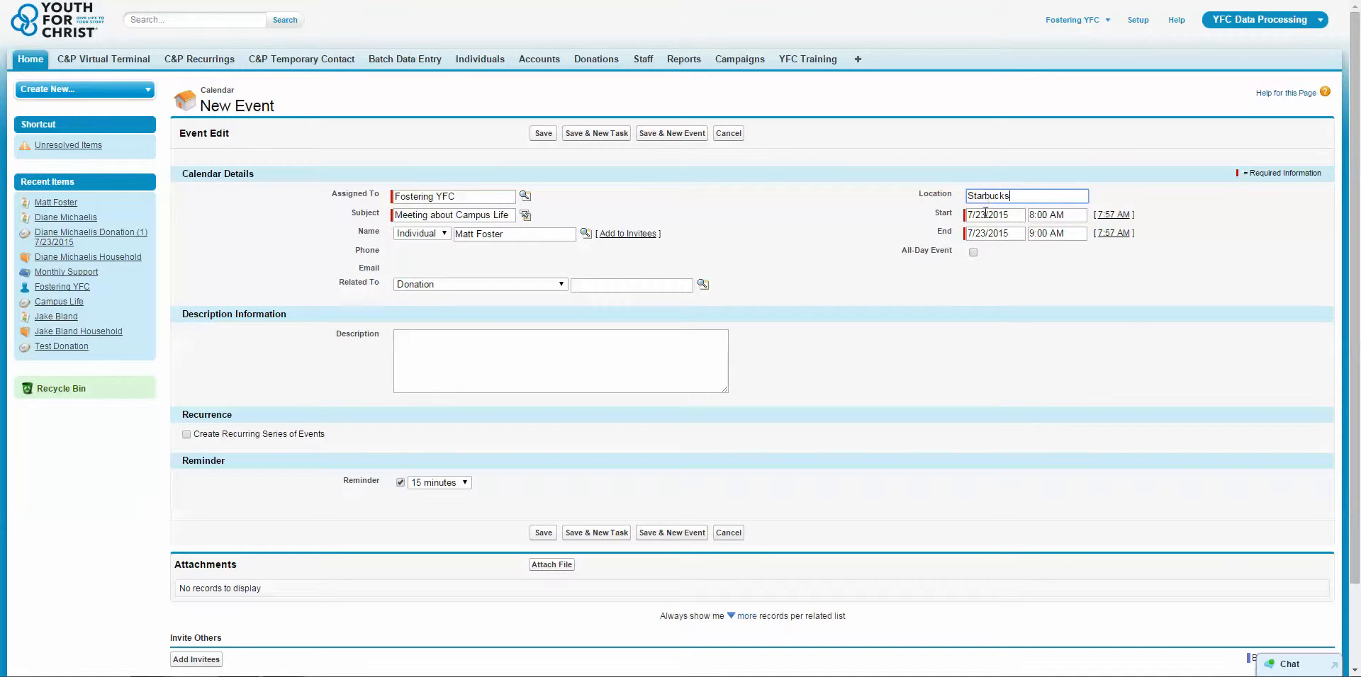
pyautogui.click(985, 213)
pyautogui.click(1039, 309)
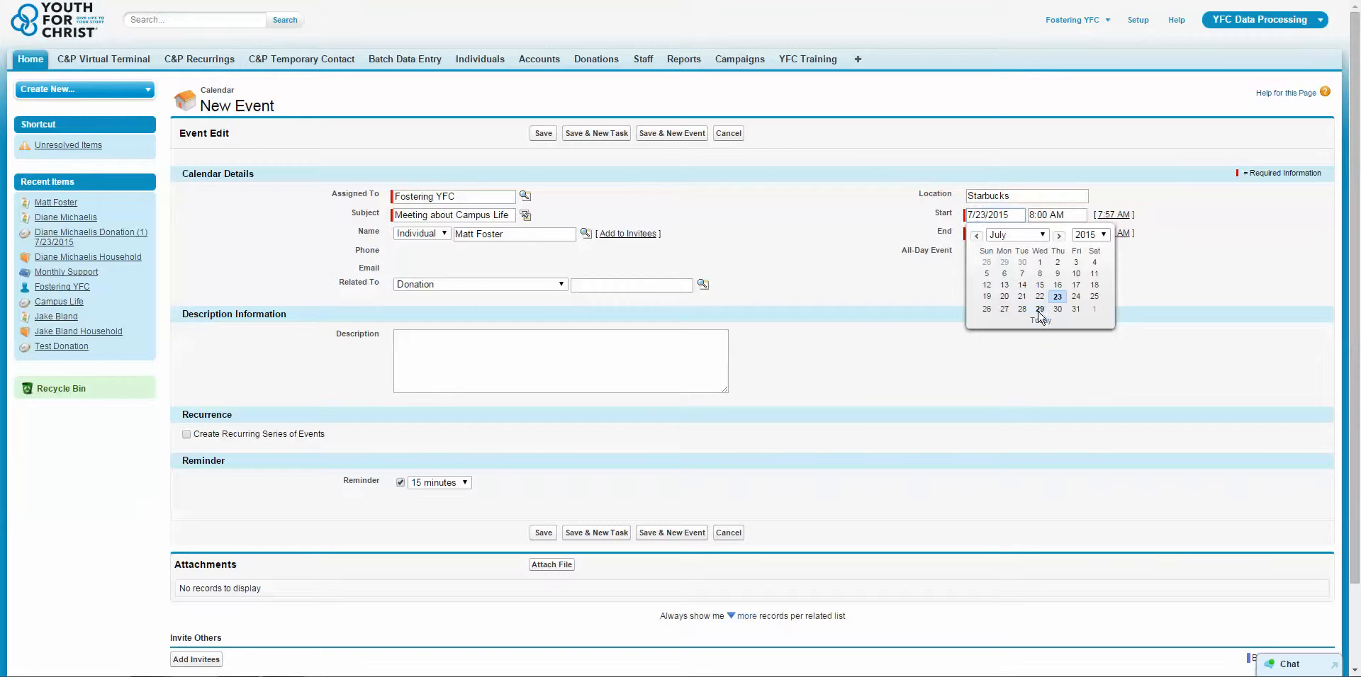
pyautogui.click(1046, 216)
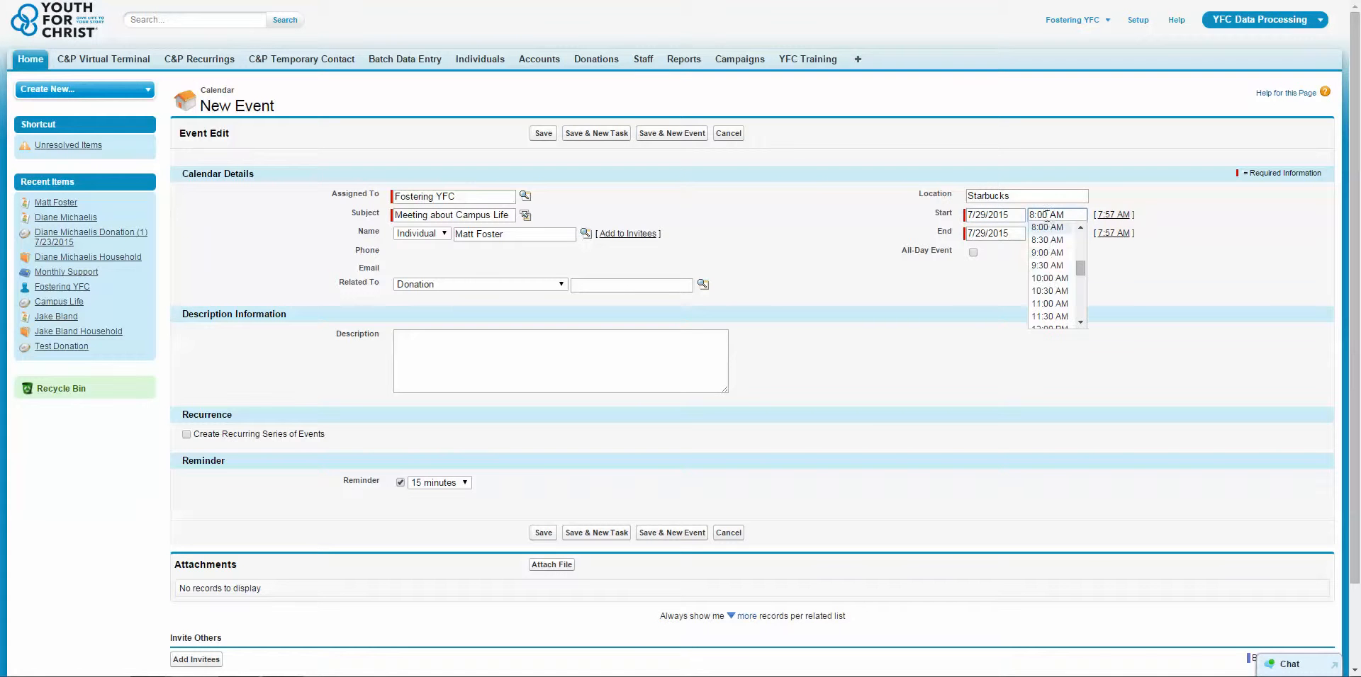
pyautogui.click(1055, 258)
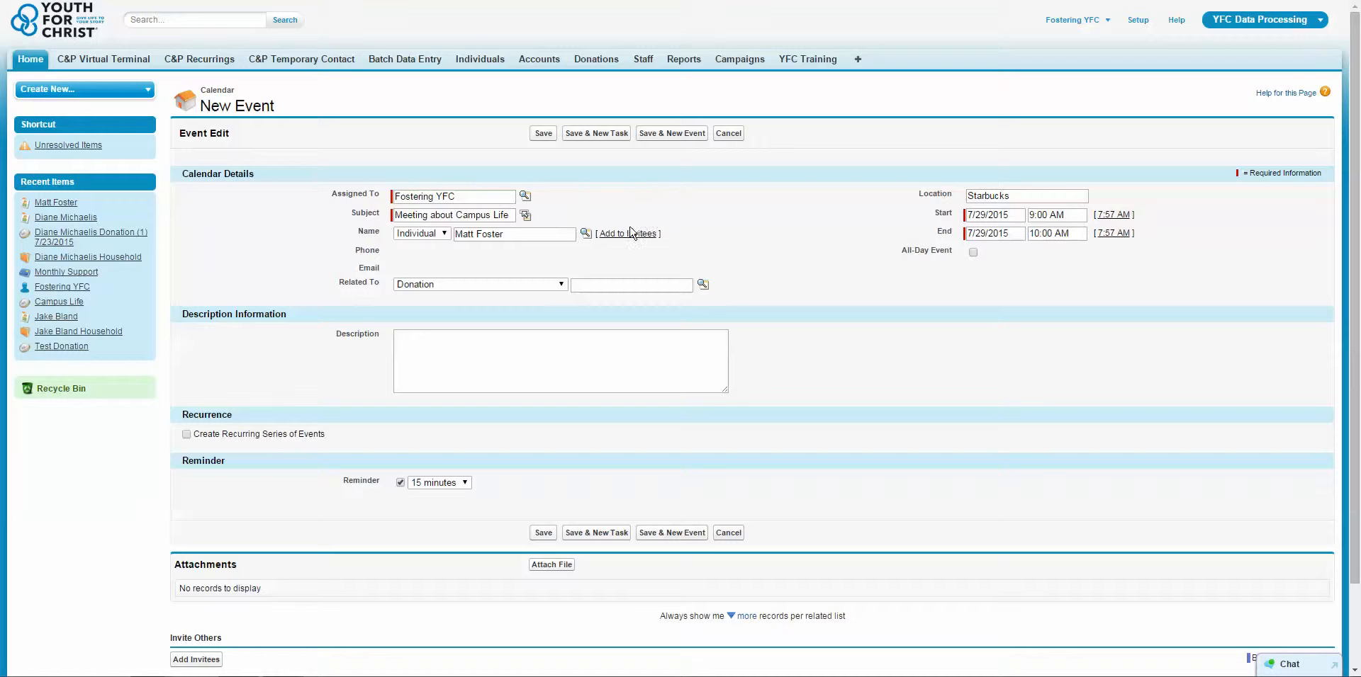
# Make the event multi-person with Add to Invitees and bring up link options for the contact's record.
pyautogui.scroll(-1, 777, 261)
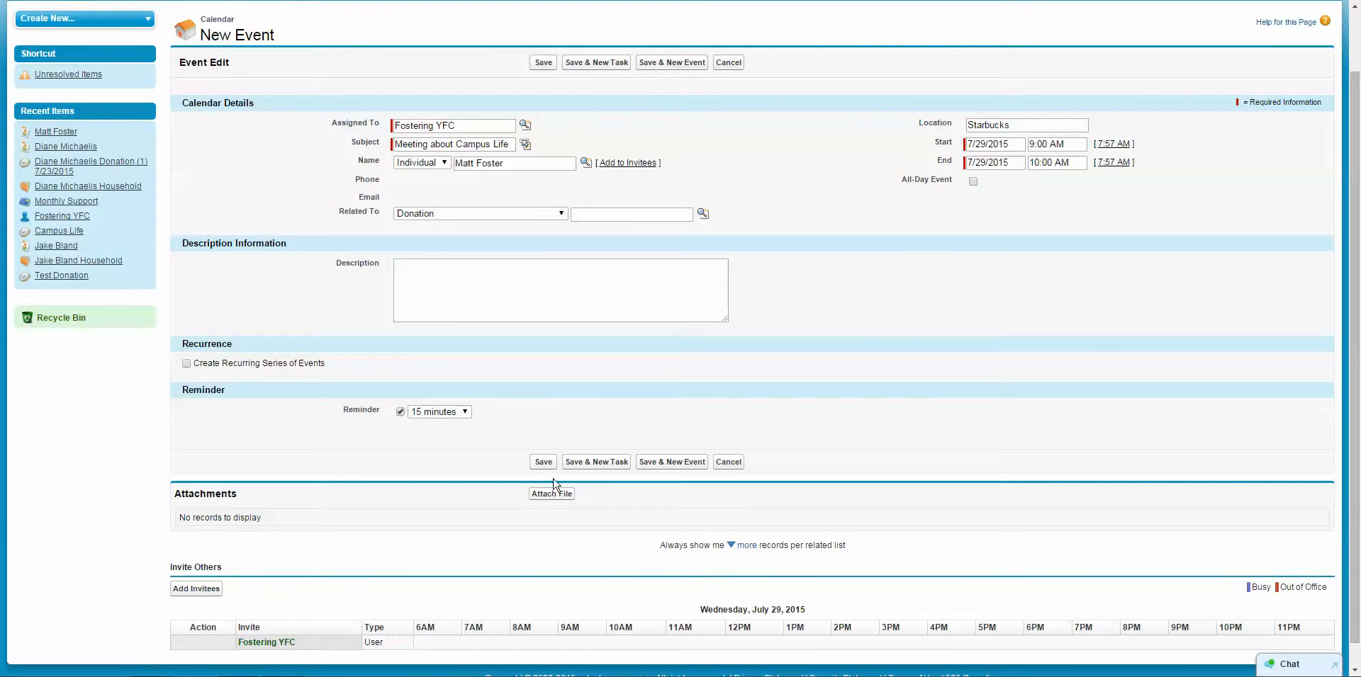
pyautogui.click(620, 162)
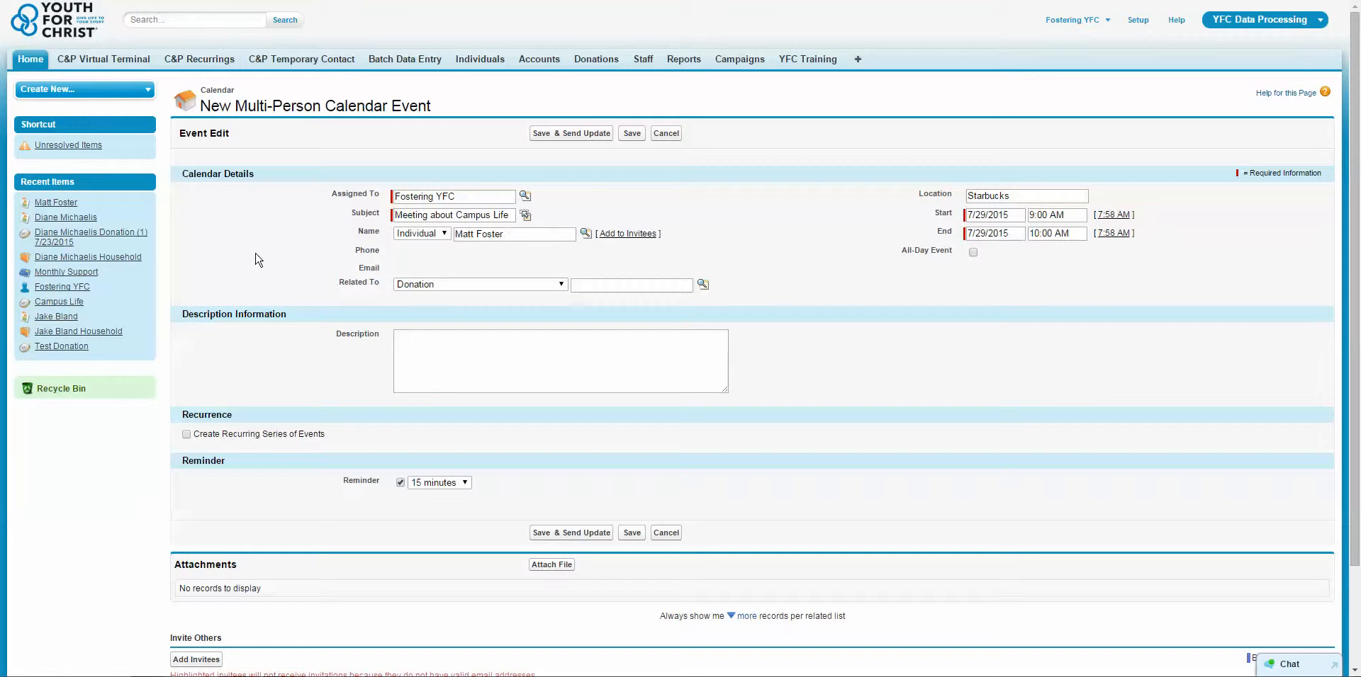
pyautogui.rightClick(71, 204)
# Open the contact's record in a new tab and fill Work Email with the suggested address.
pyautogui.press('Return')
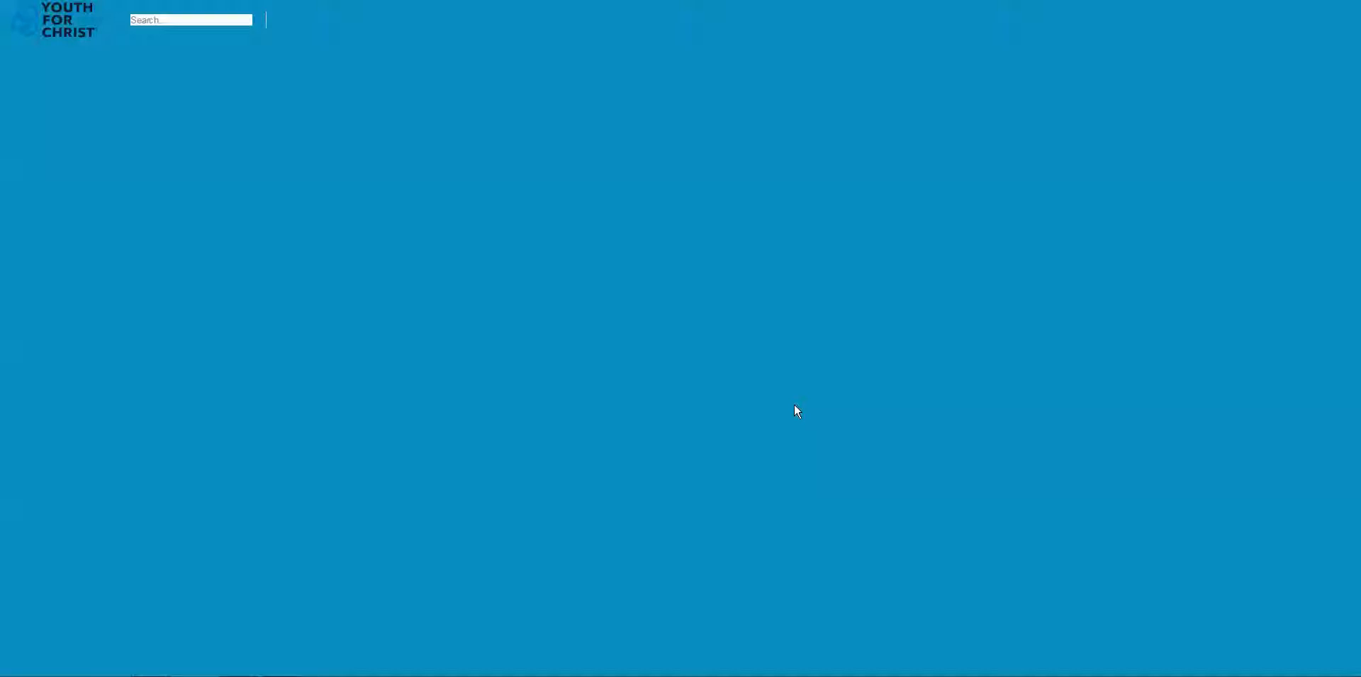
pyautogui.scroll(-4, 1027, 470)
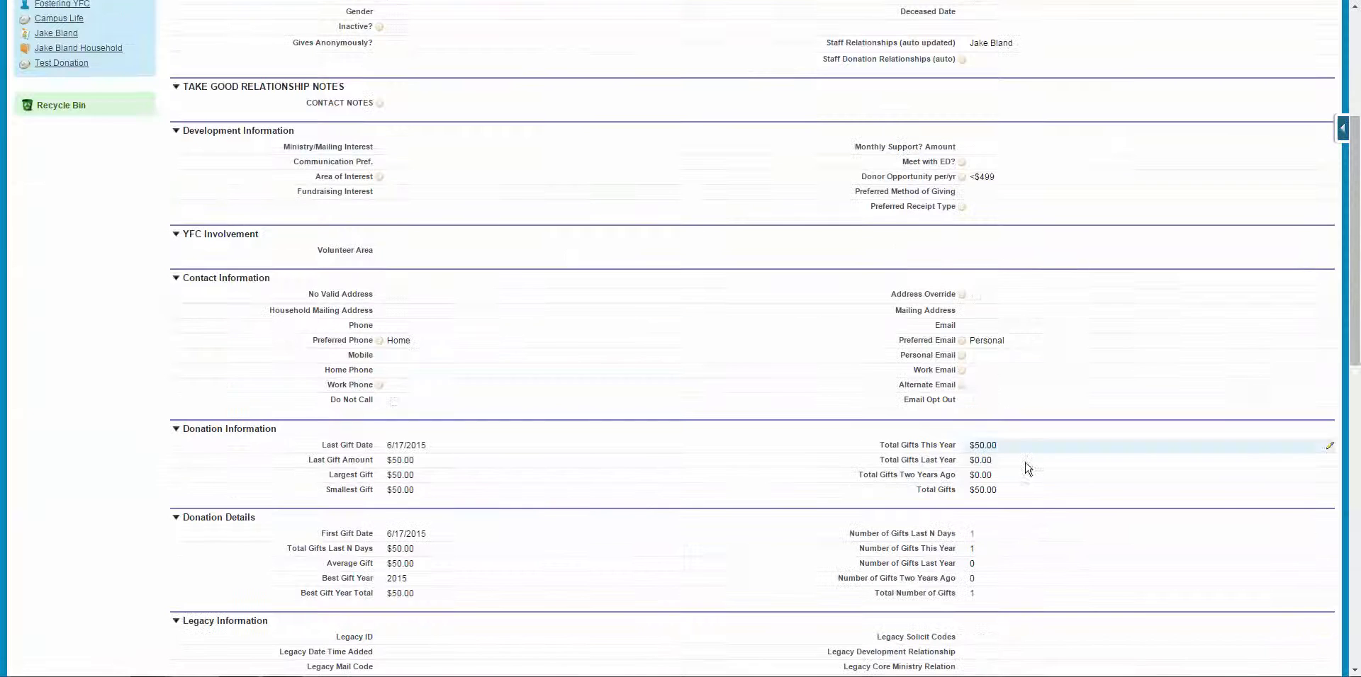
pyautogui.doubleClick(989, 362)
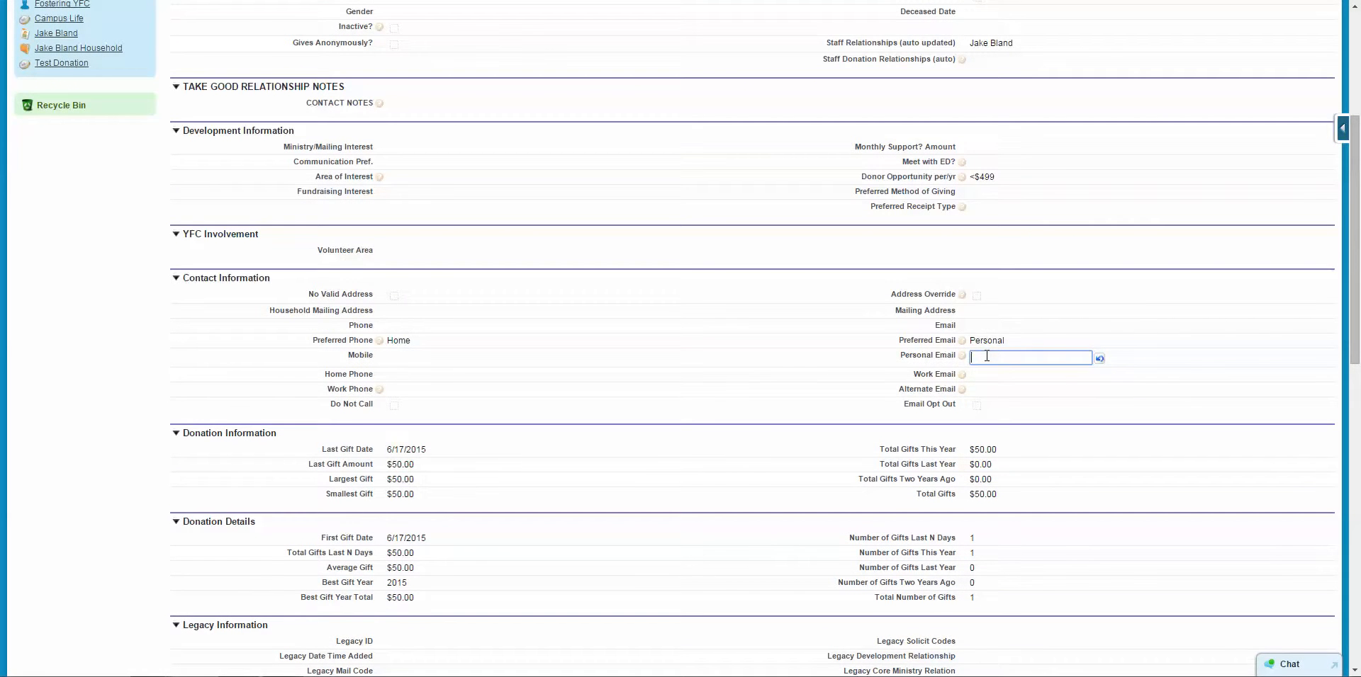
pyautogui.doubleClick(991, 383)
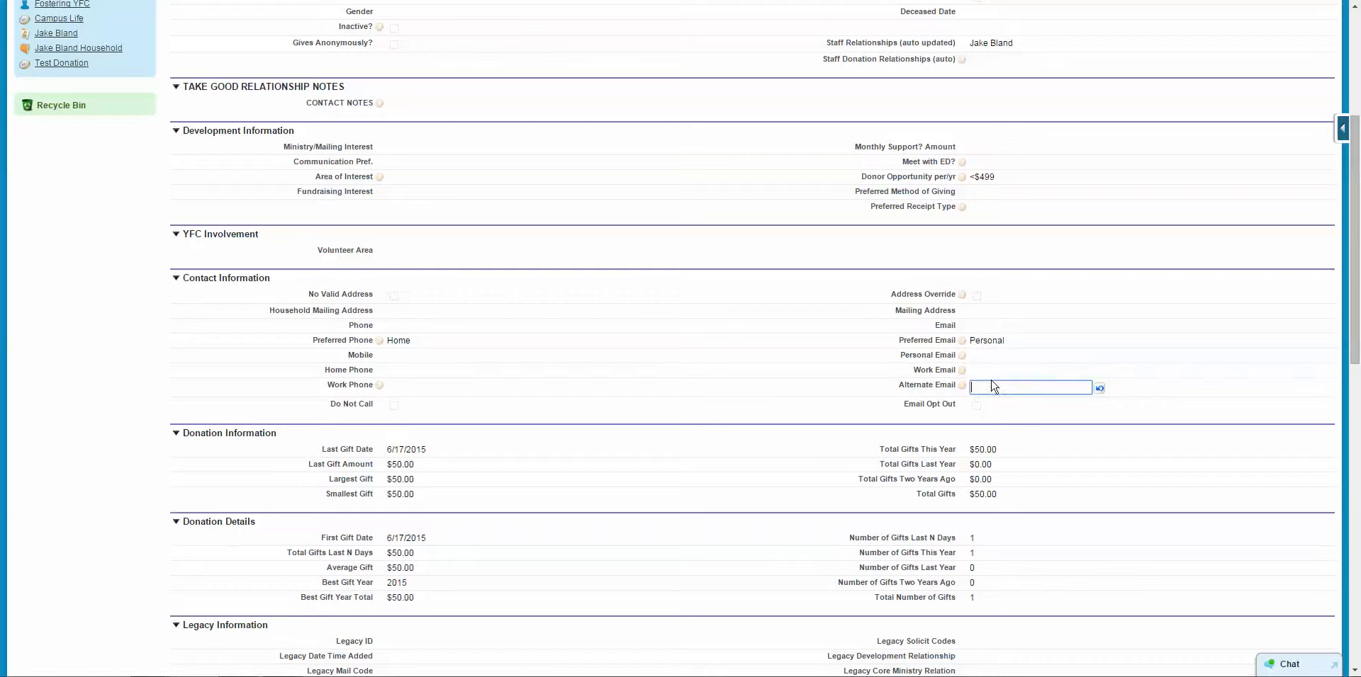
pyautogui.doubleClick(983, 370)
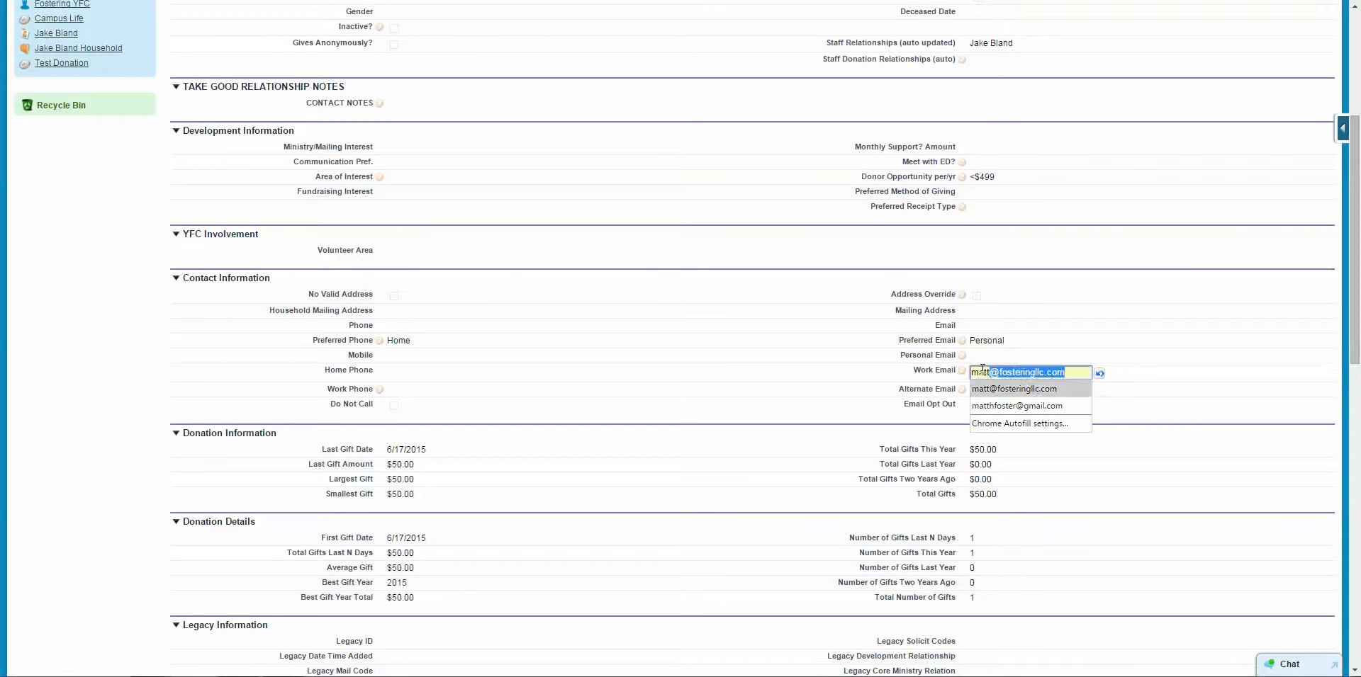
pyautogui.click(1014, 389)
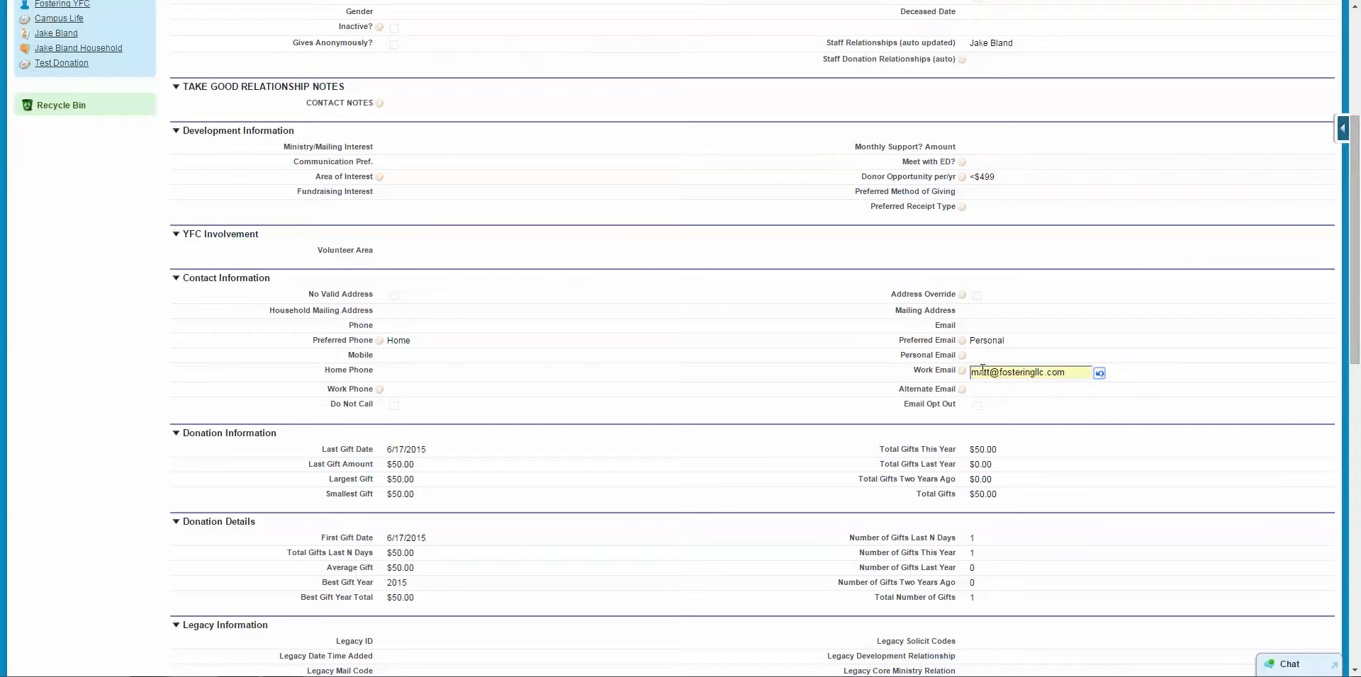
# Set Preferred Email to Work, save the contact, and return to the meeting's invitee list.
pyautogui.doubleClick(986, 341)
pyautogui.click(986, 343)
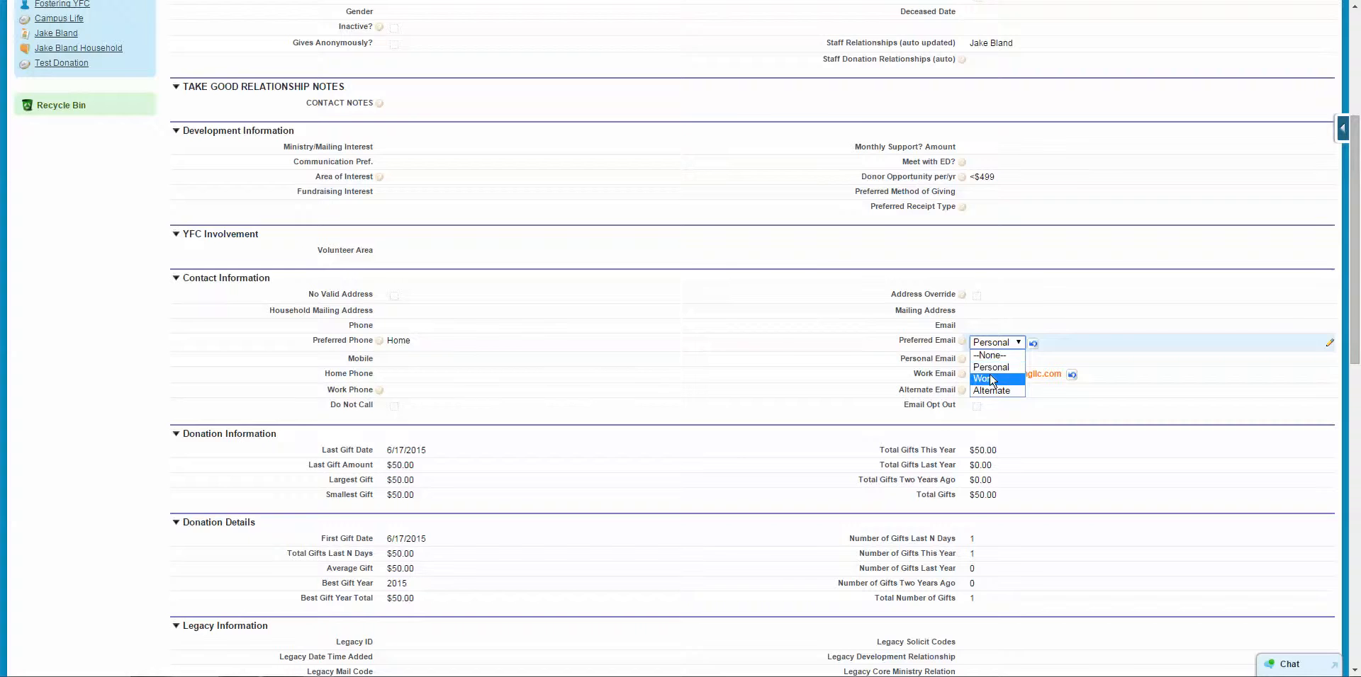
pyautogui.click(990, 379)
pyautogui.scroll(3, 789, 349)
pyautogui.click(543, 140)
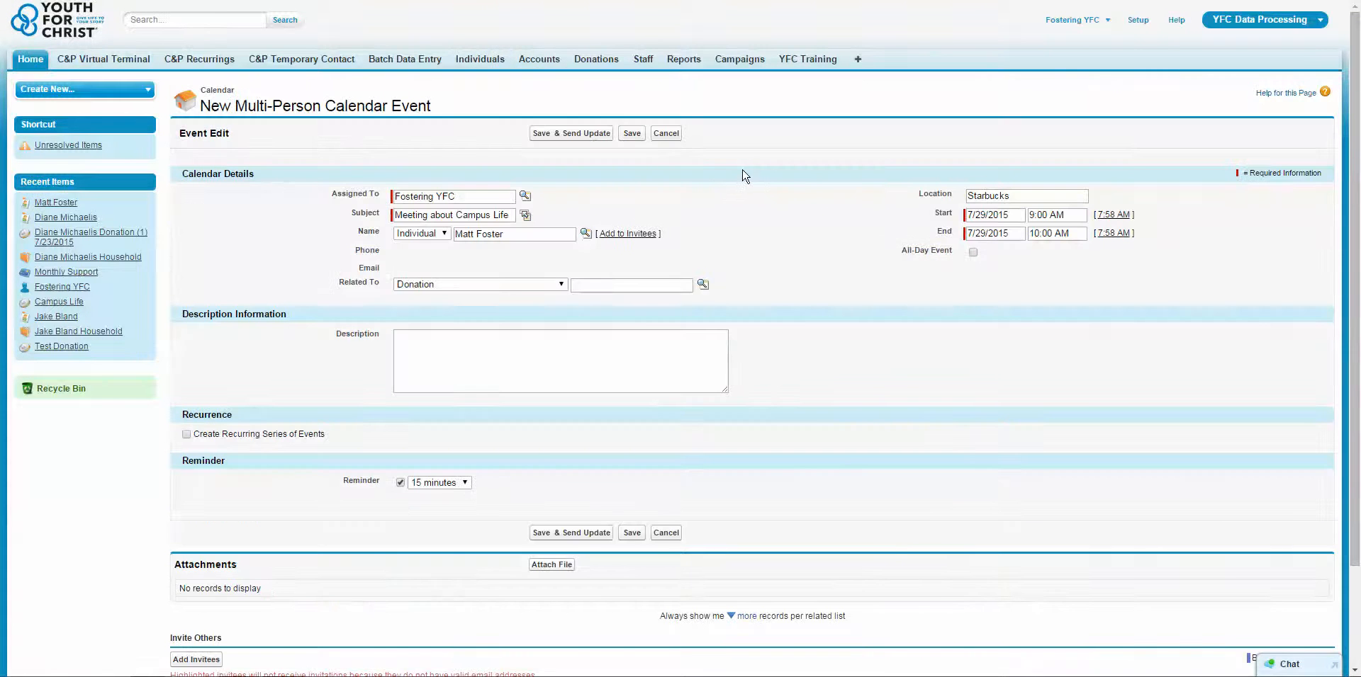
pyautogui.click(633, 234)
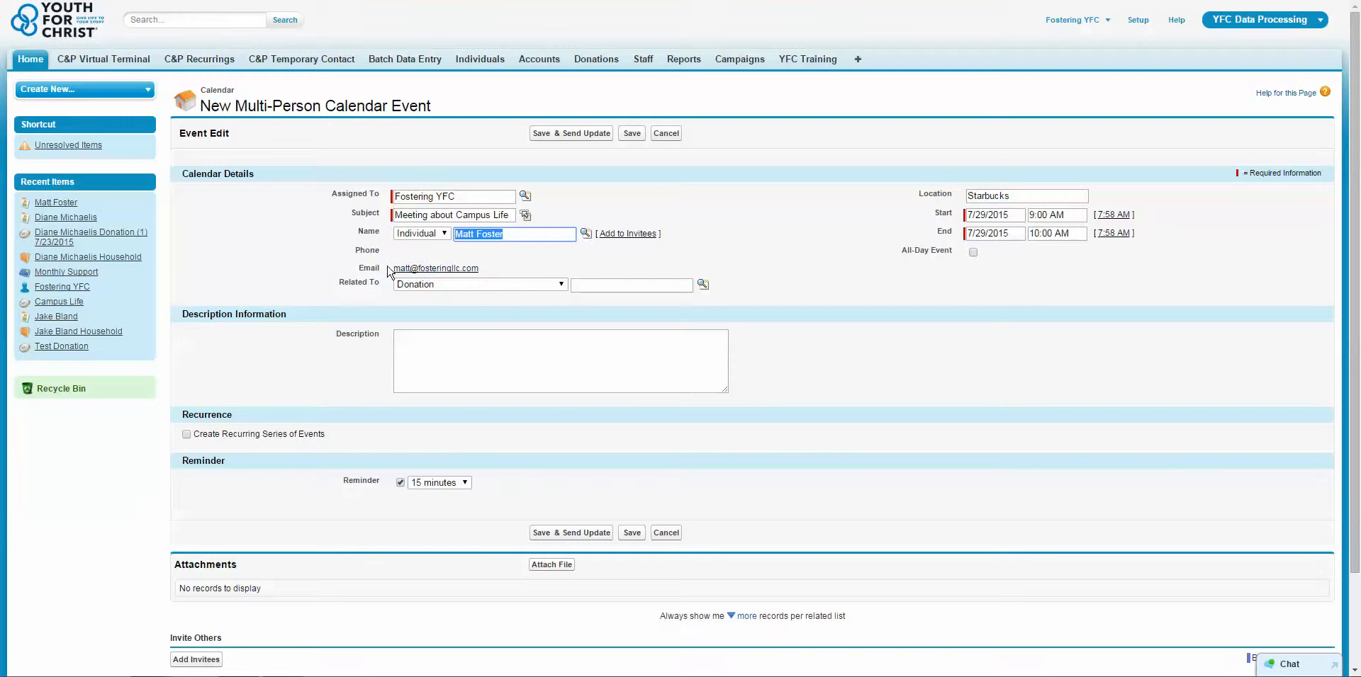
# Add the contact as an invitee and save the Meeting about Campus Life event, sending the update.
pyautogui.click(721, 180)
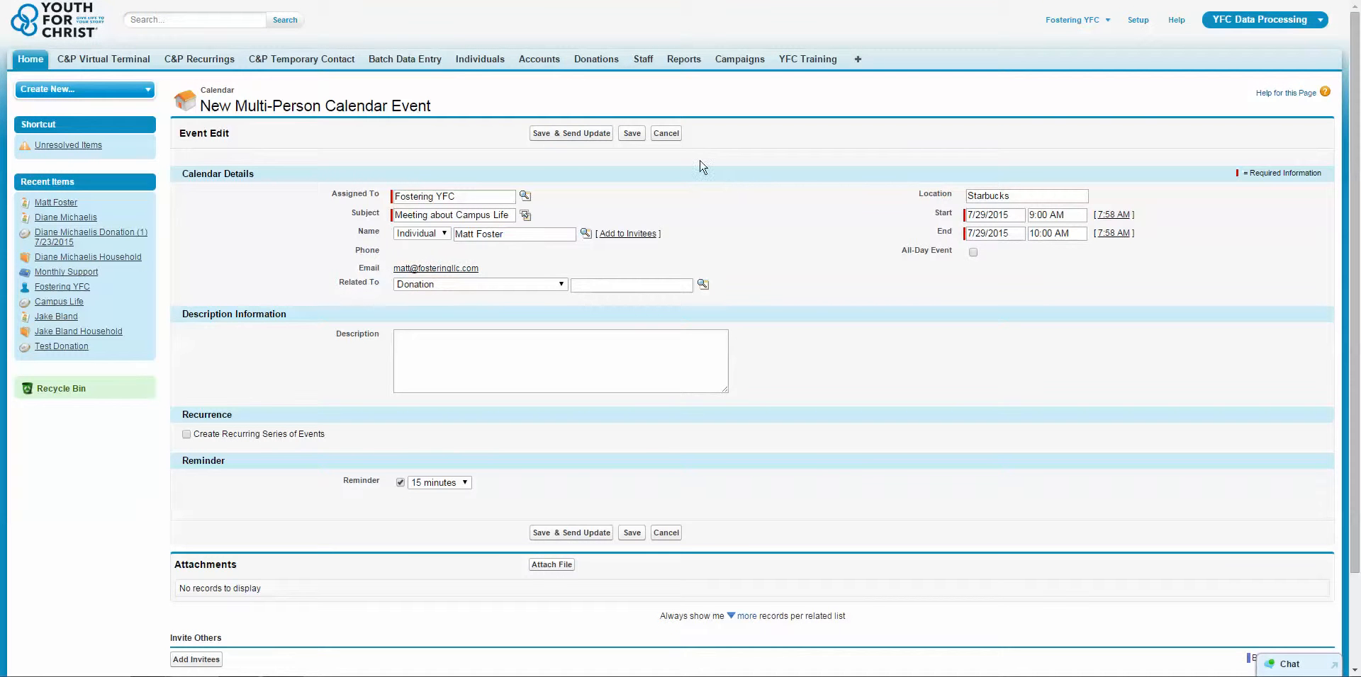
pyautogui.scroll(-3, 798, 265)
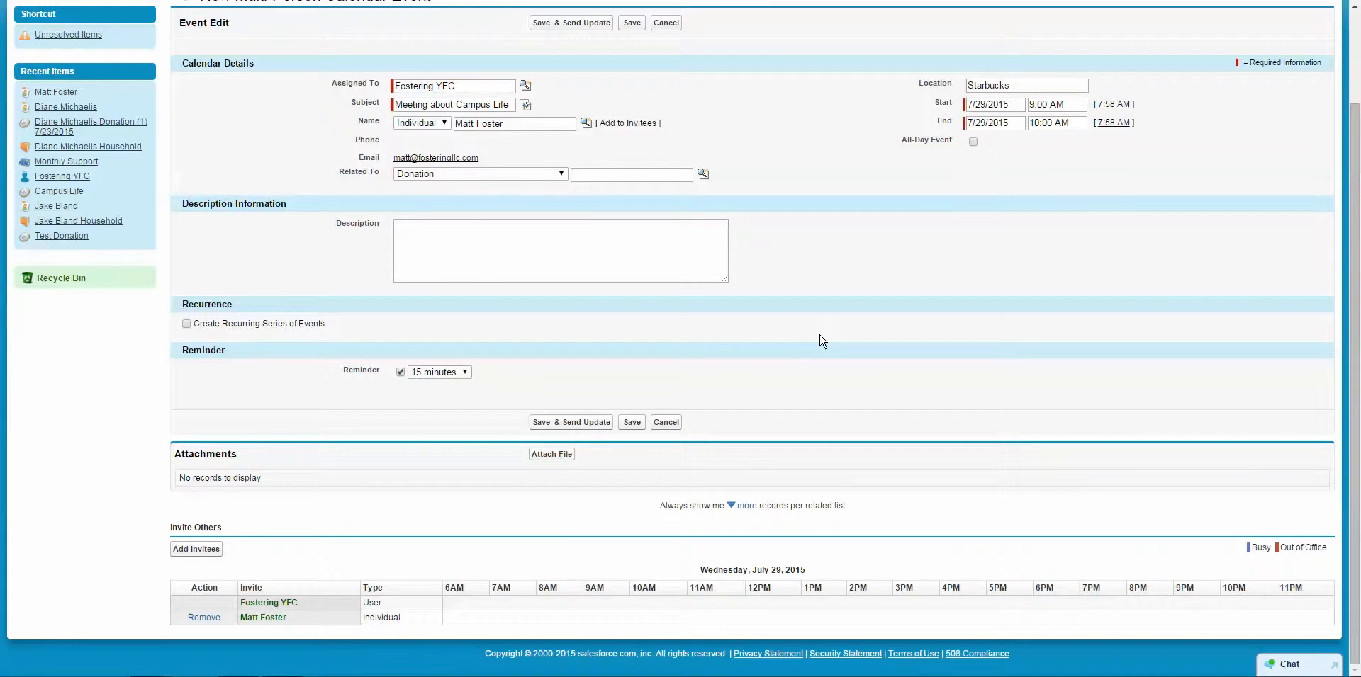
pyautogui.scroll(3, 822, 342)
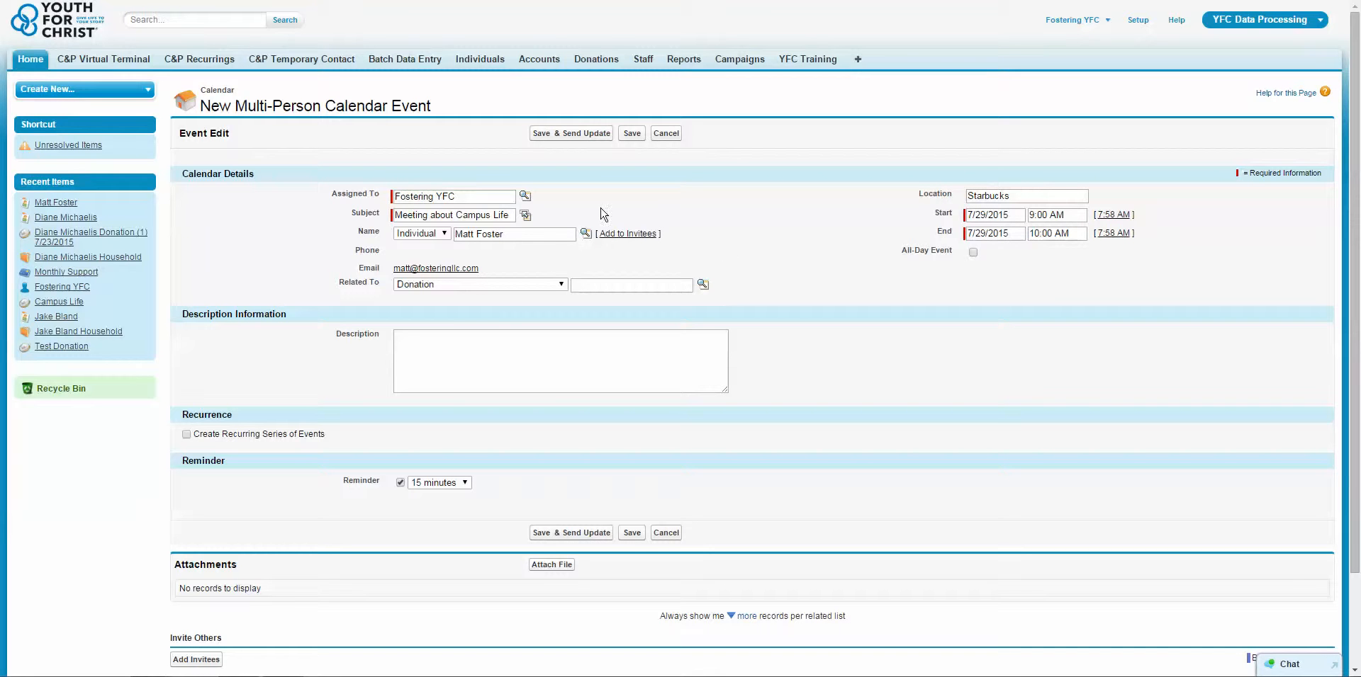
pyautogui.click(579, 134)
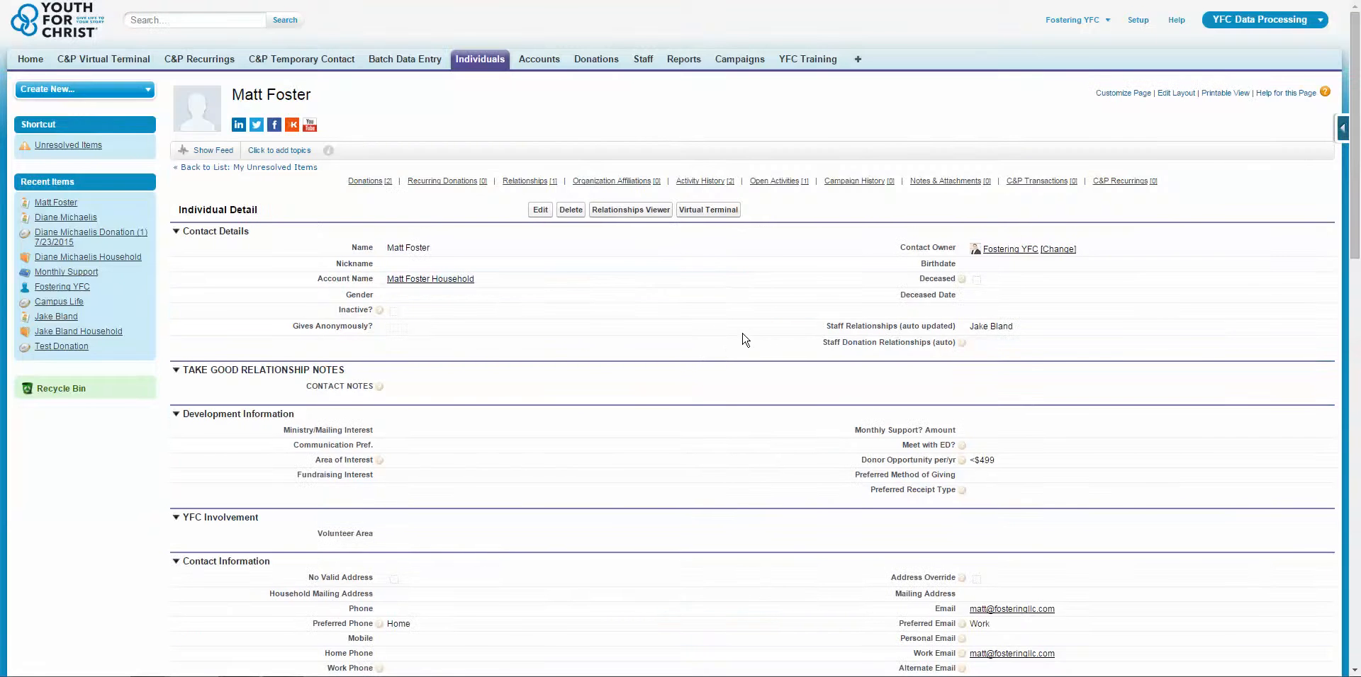
pyautogui.scroll(-4, 751, 346)
pyautogui.scroll(-10, 751, 346)
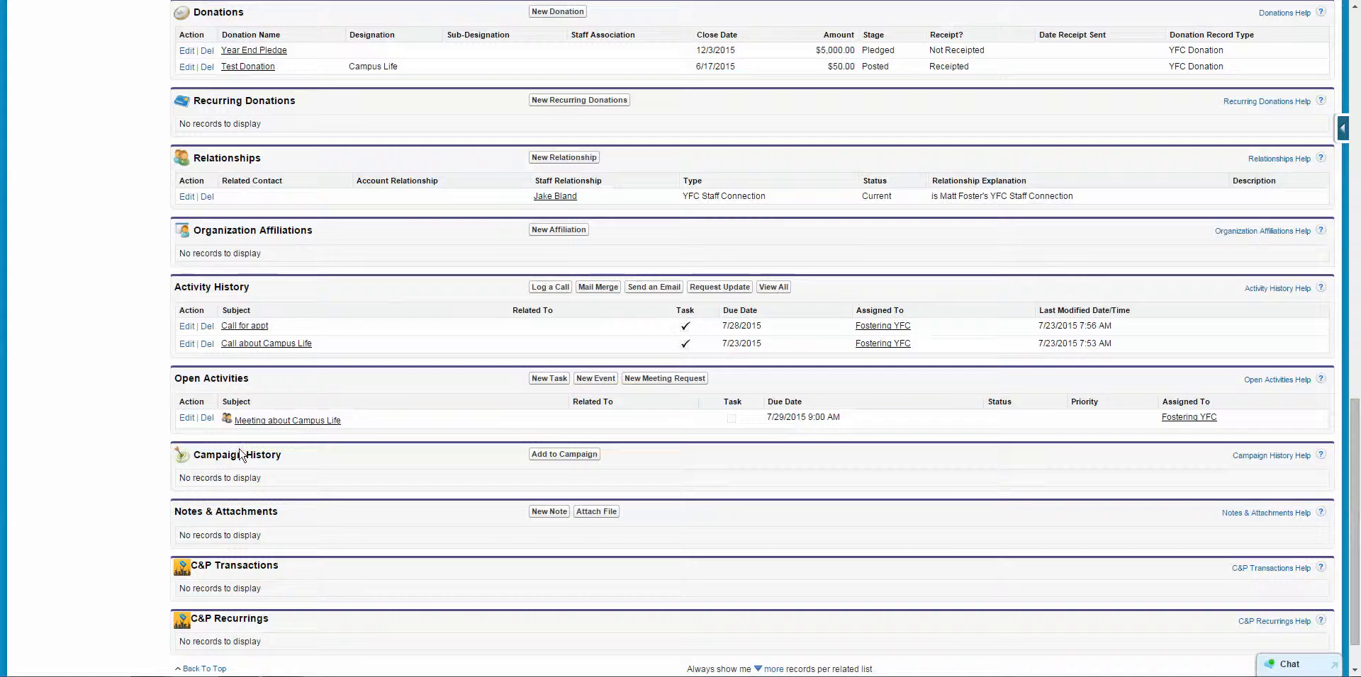
pyautogui.moveTo(269, 383); pyautogui.dragTo(263, 388)
pyautogui.click(268, 383)
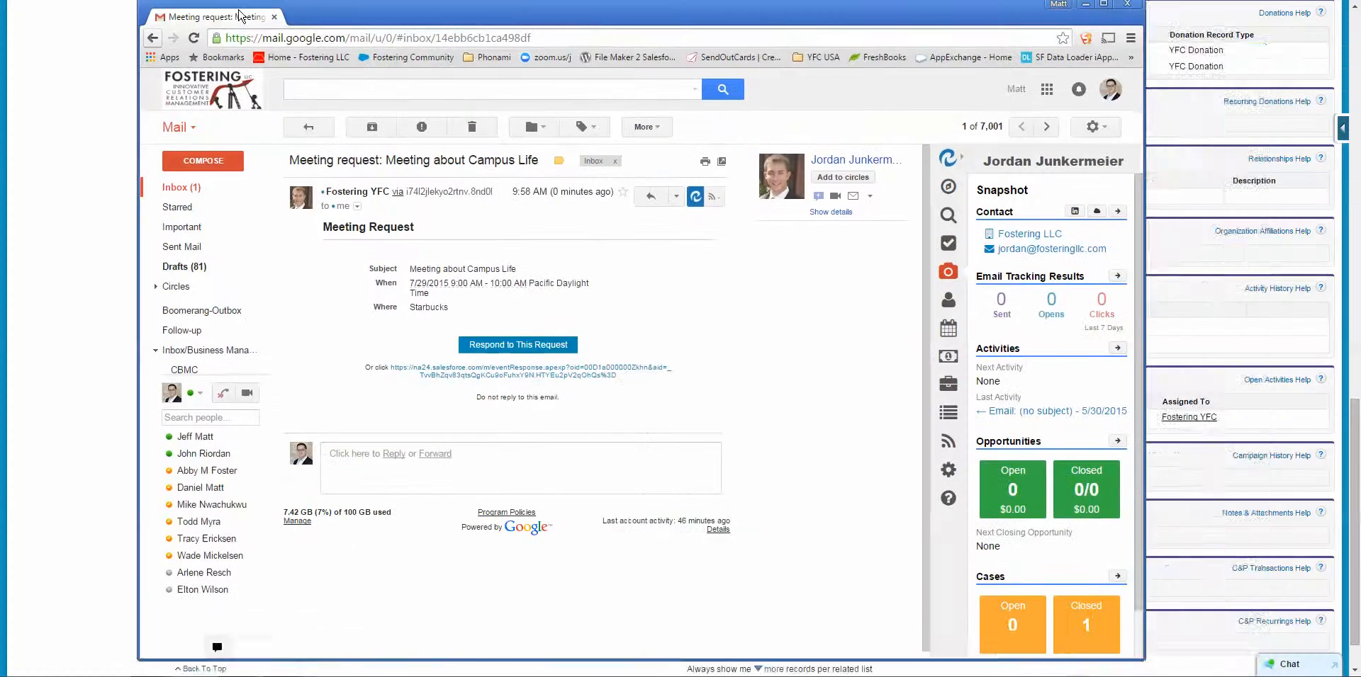
# Review the full-screen meeting request e-mail's date and Starbucks location, then open its response page.
pyautogui.press('F11')
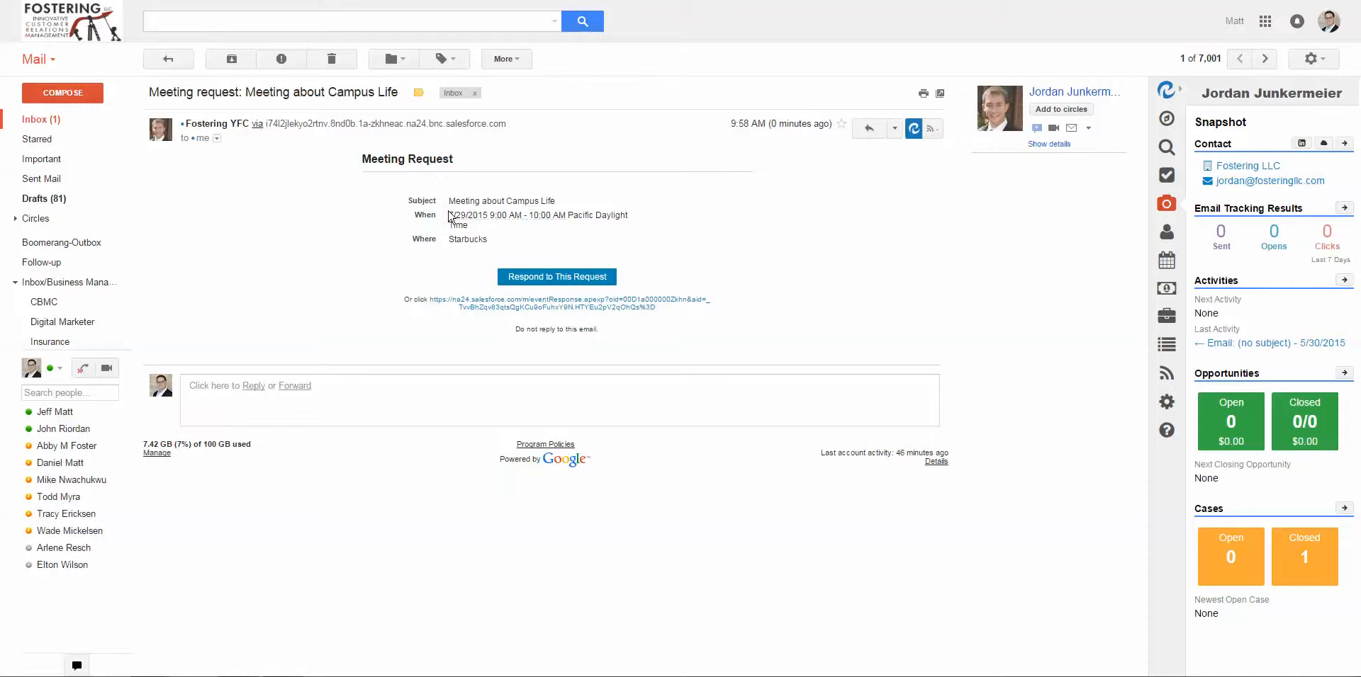
pyautogui.moveTo(448, 201); pyautogui.dragTo(554, 201)
pyautogui.click(516, 215)
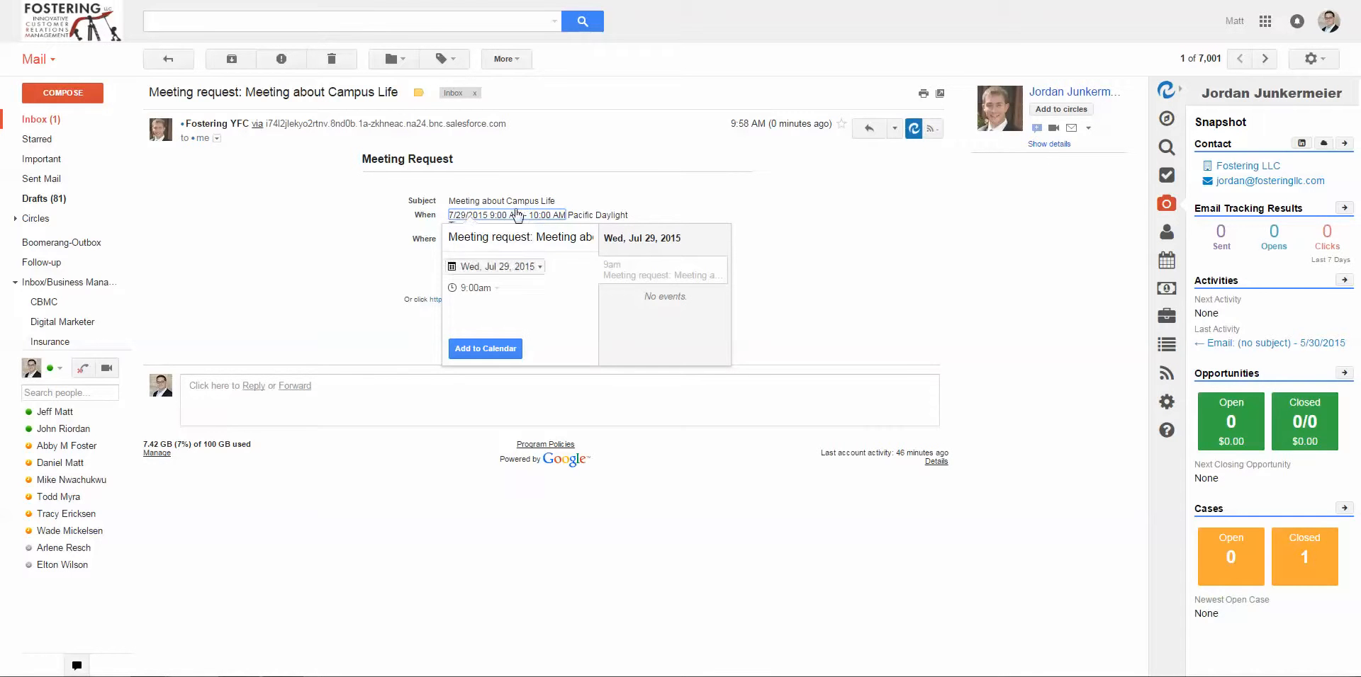
pyautogui.click(803, 203)
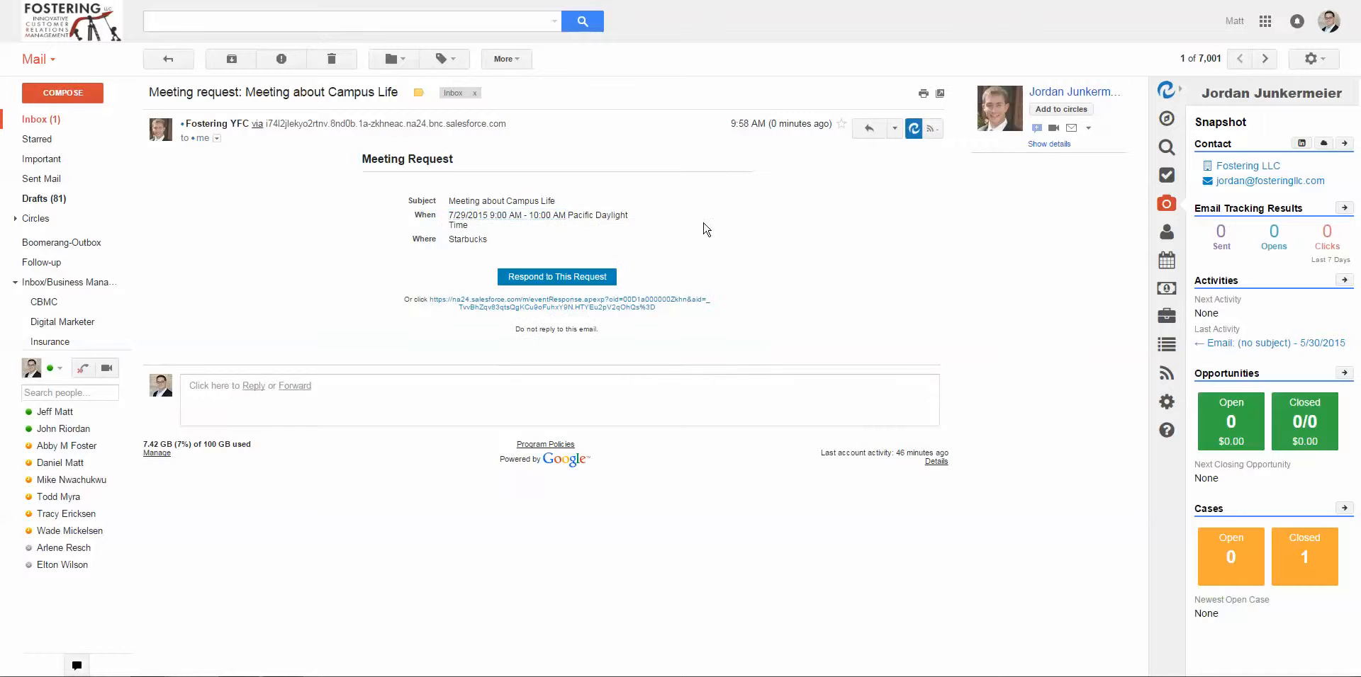
pyautogui.moveTo(489, 244); pyautogui.dragTo(436, 240)
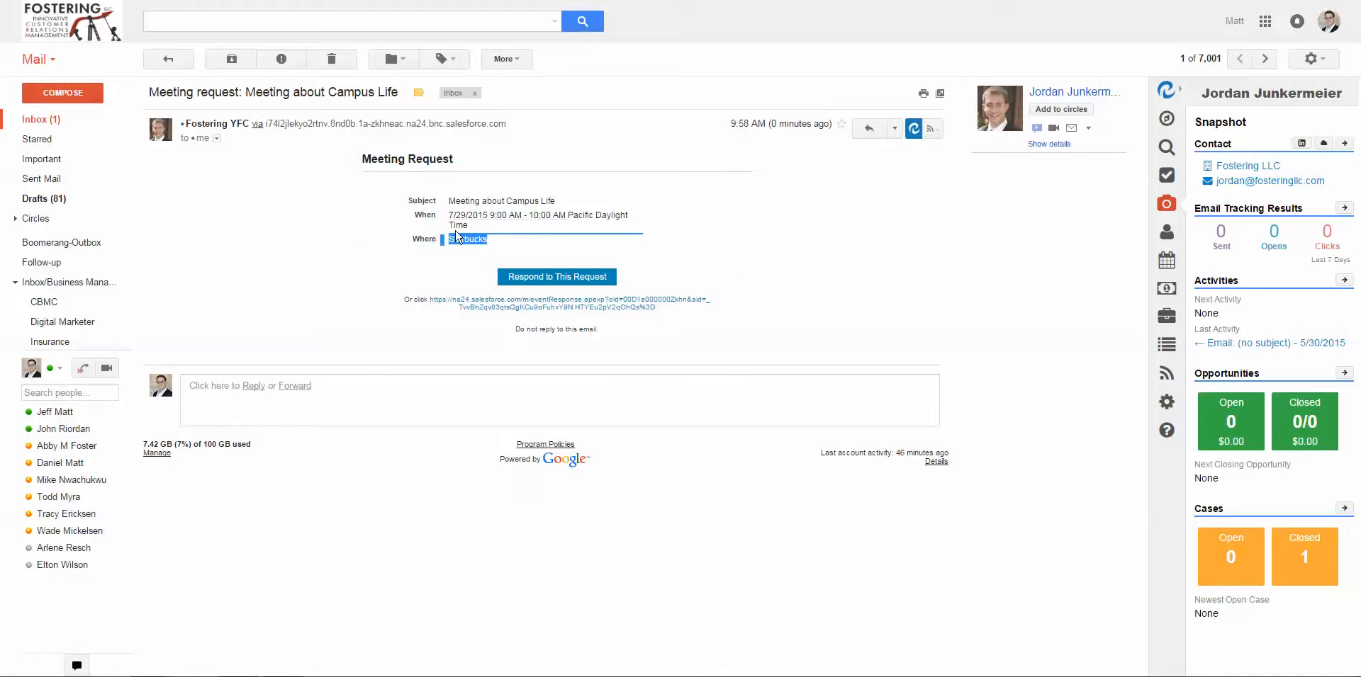
pyautogui.click(705, 238)
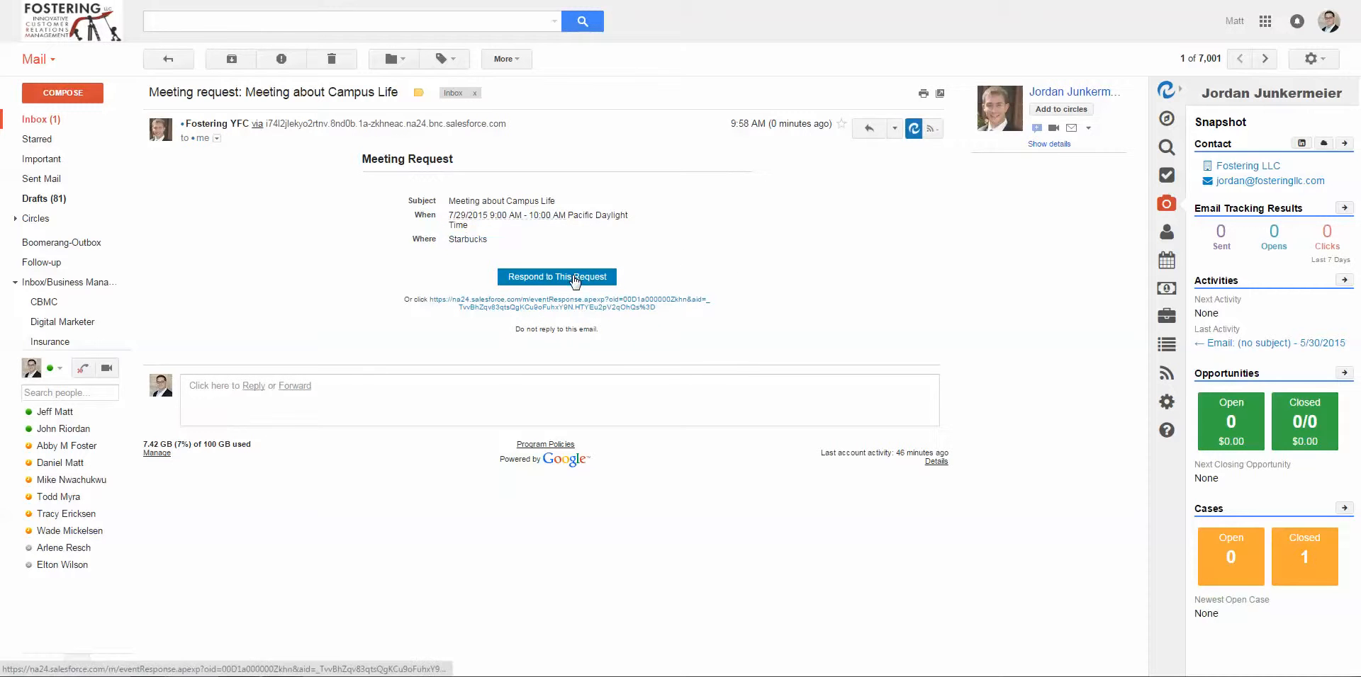
pyautogui.click(581, 277)
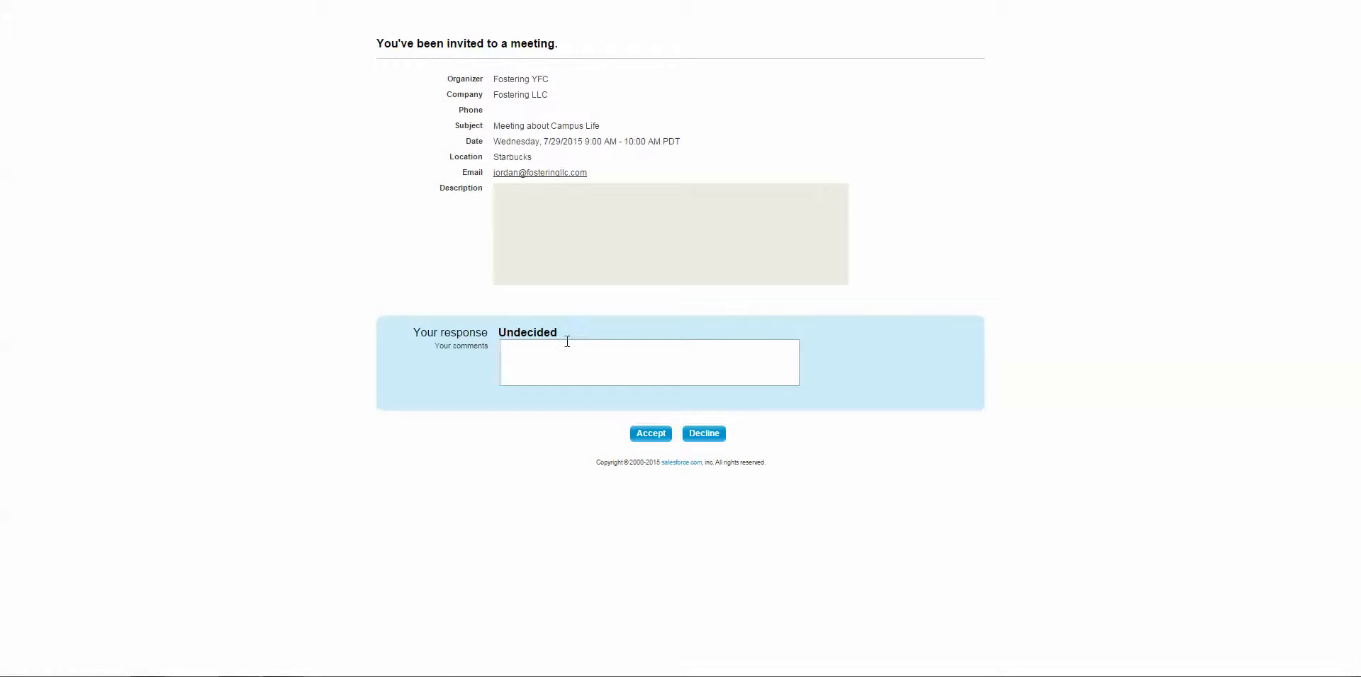
# Click into the response page's comments box, then go back to the contact's Salesforce record.
pyautogui.click(545, 363)
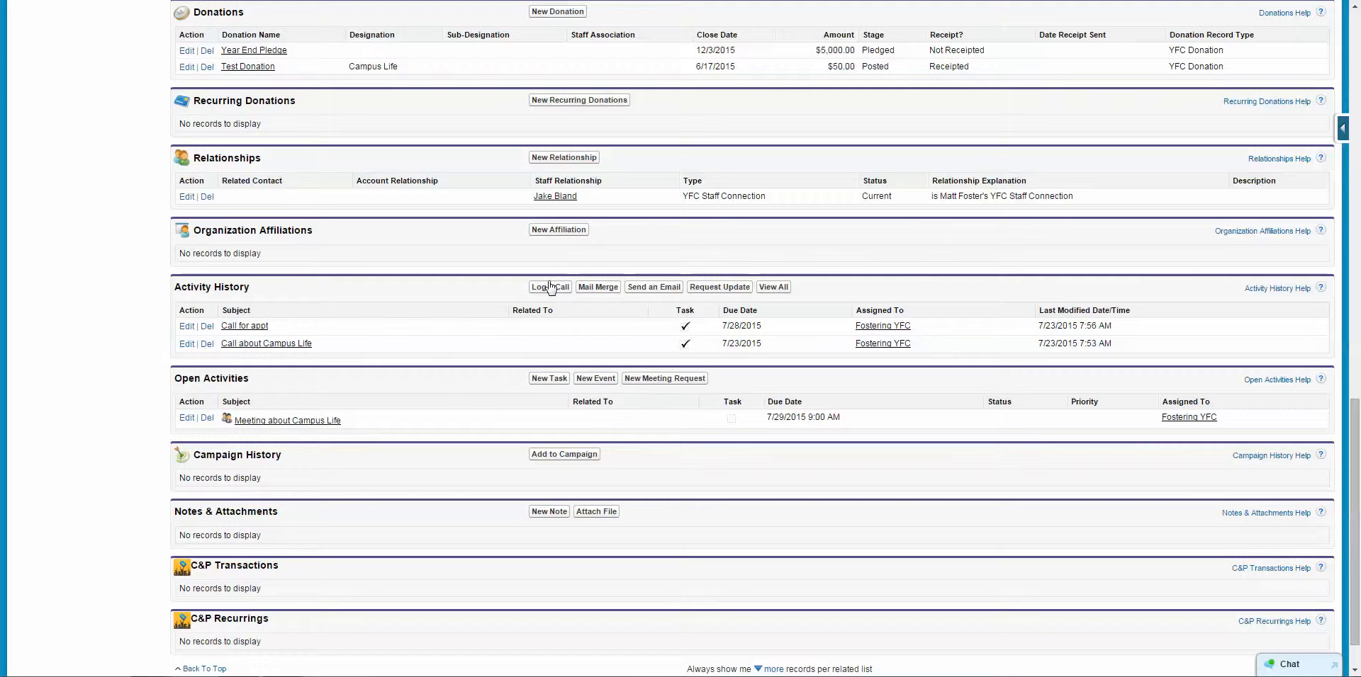
# Start a meeting request and propose Thu 23 and Fri 24 slots, including 1:30 PM and 1:00 PM.
pyautogui.click(665, 380)
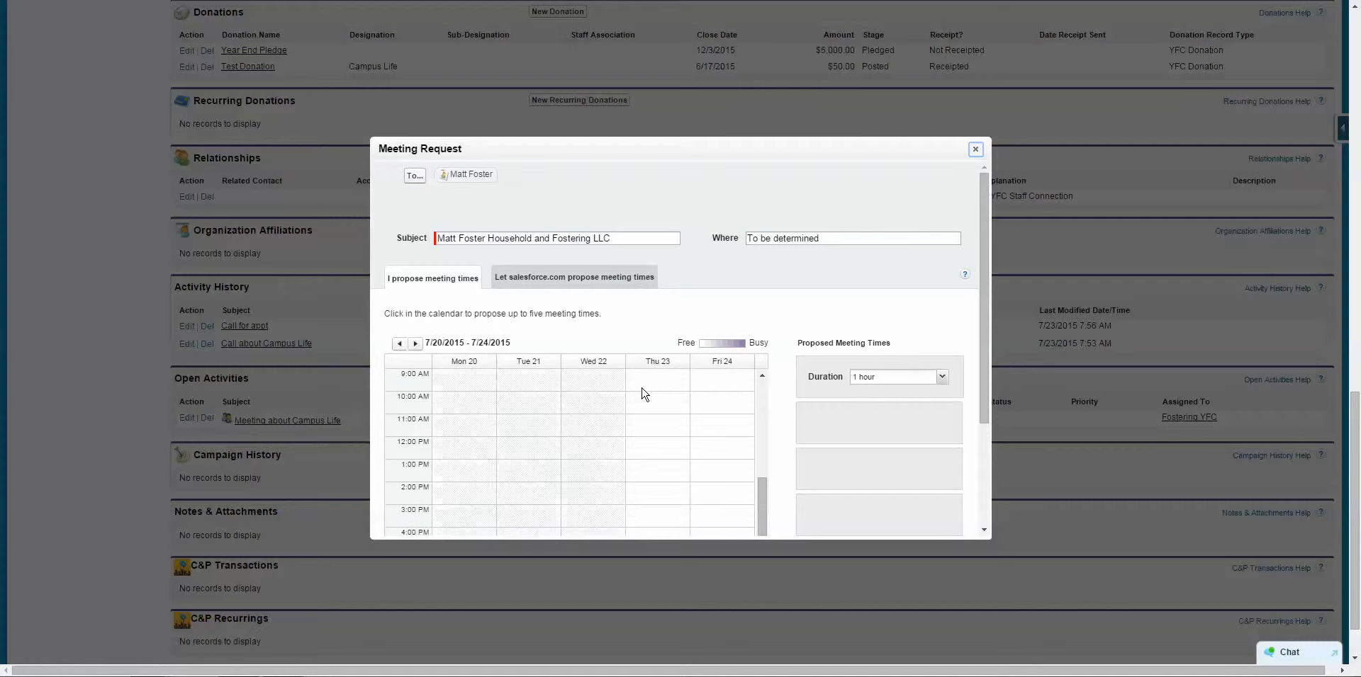
pyautogui.scroll(-2, 784, 334)
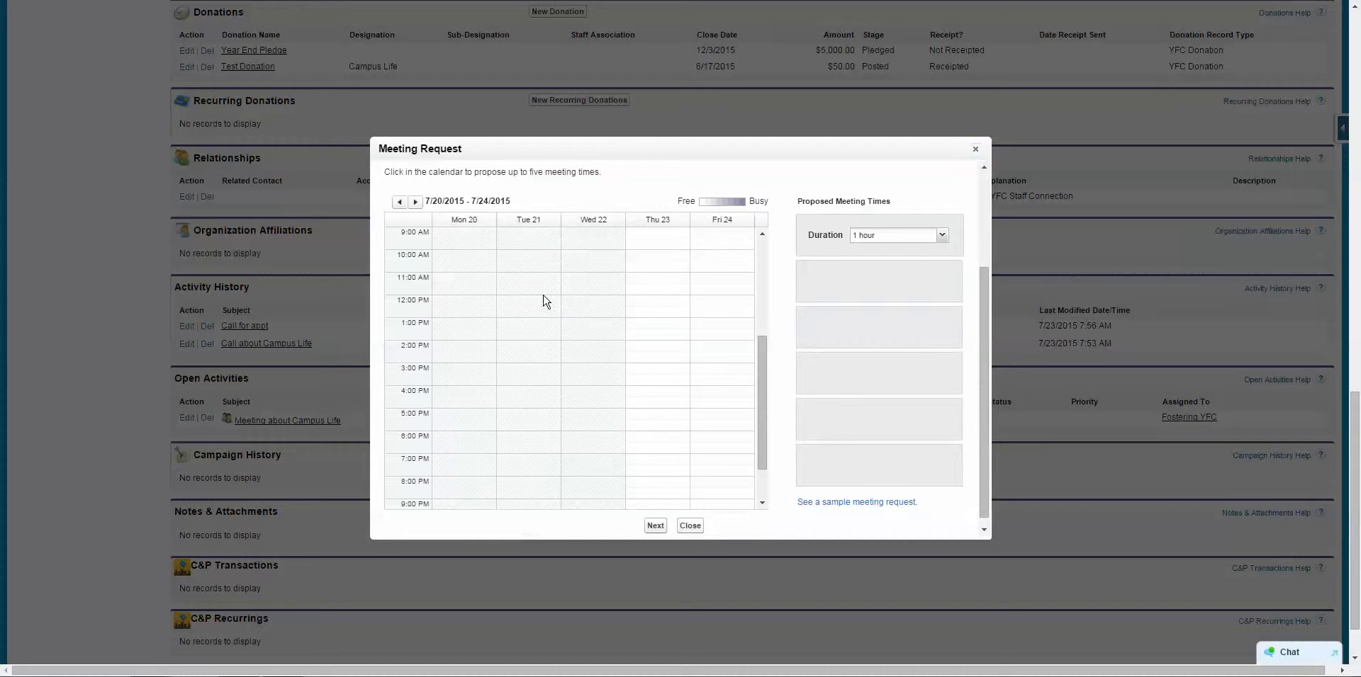
pyautogui.scroll(5, 626, 295)
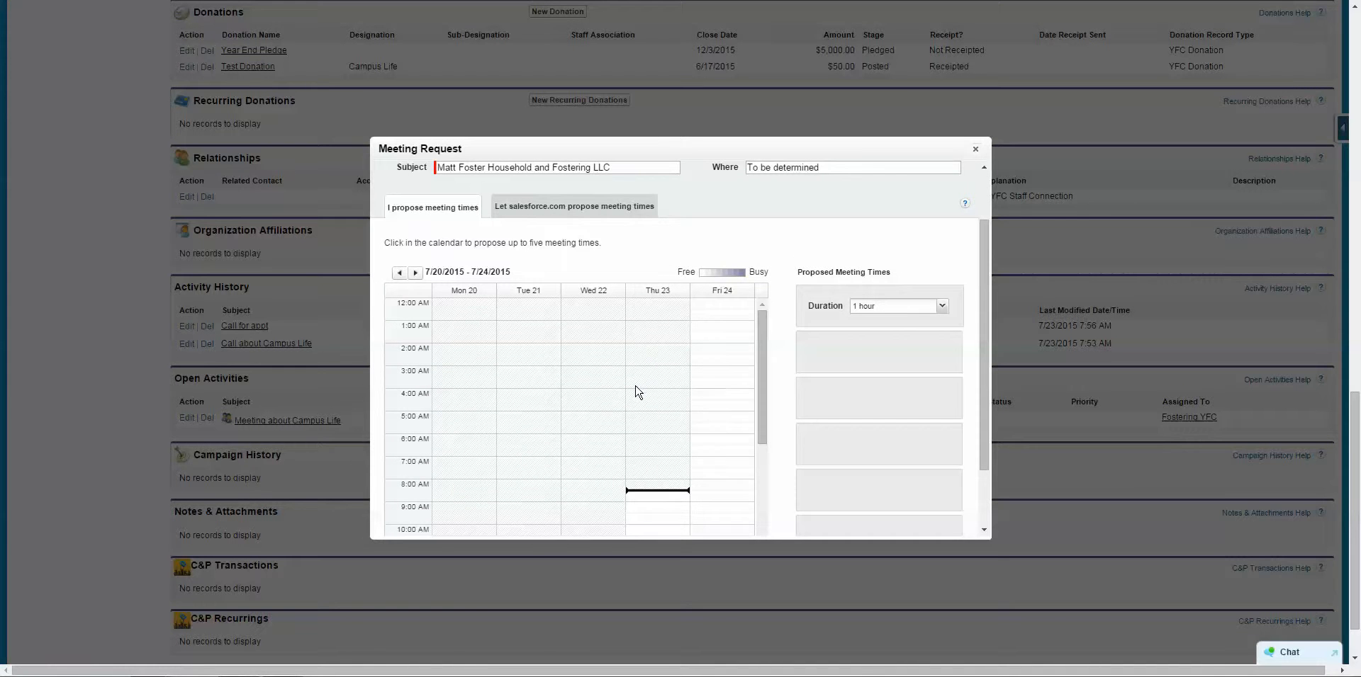
pyautogui.scroll(-2, 682, 387)
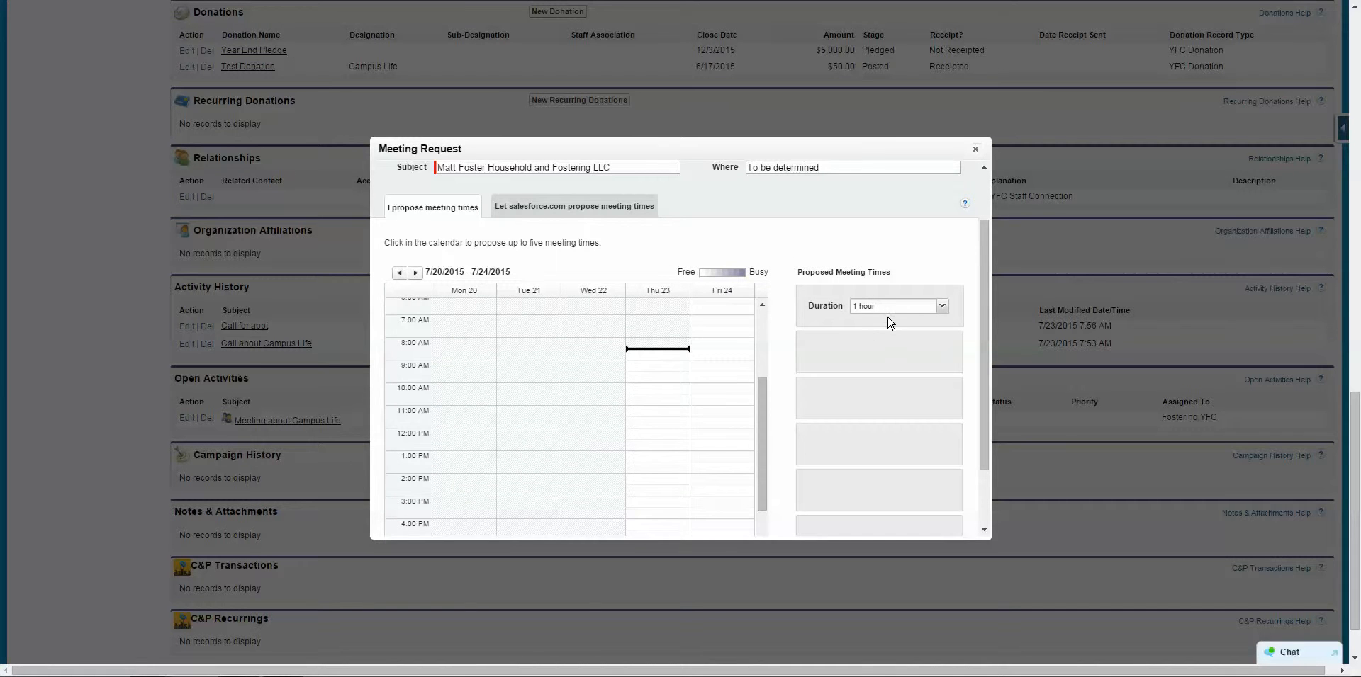
pyautogui.click(672, 403)
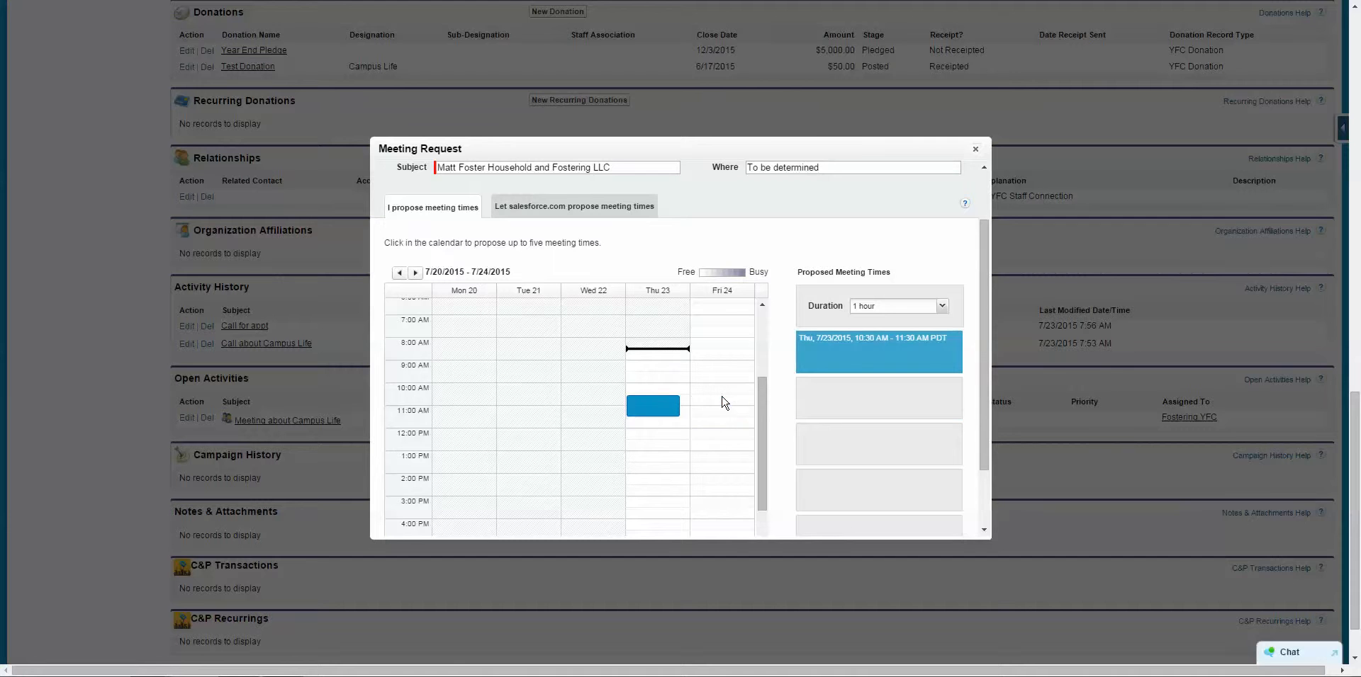
pyautogui.click(718, 406)
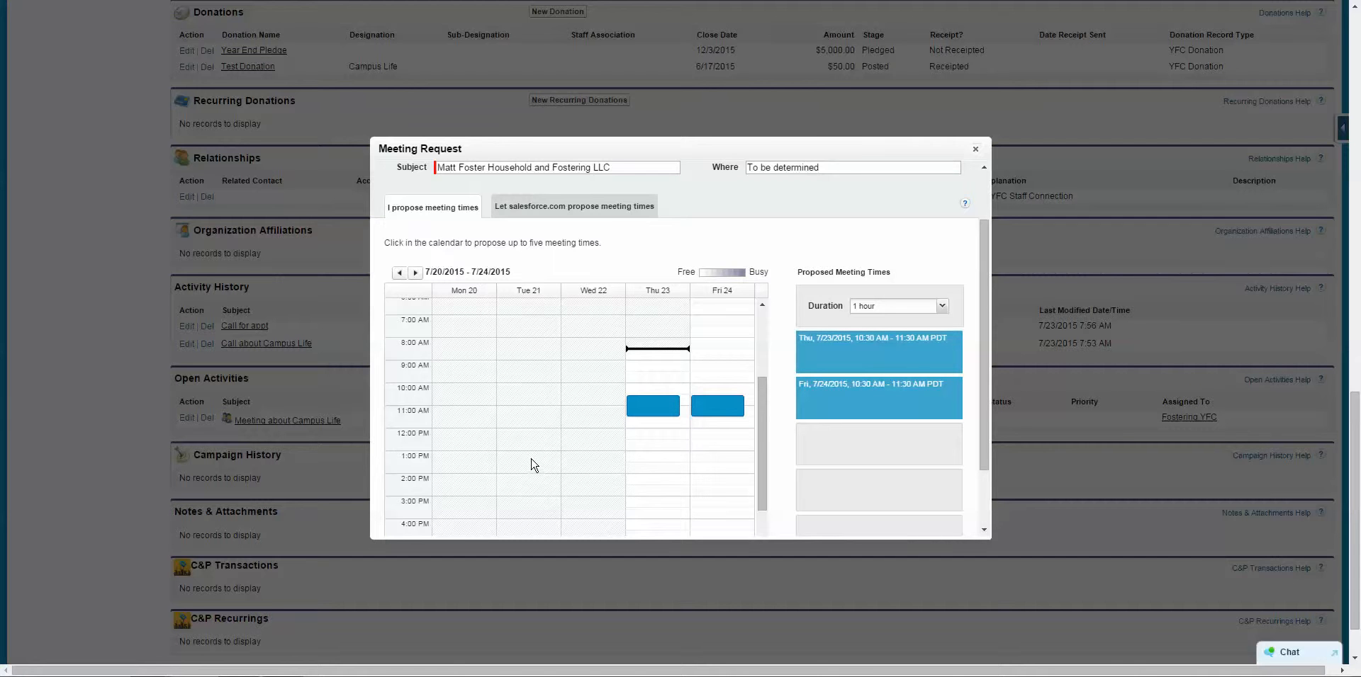
pyautogui.click(704, 464)
pyautogui.click(668, 479)
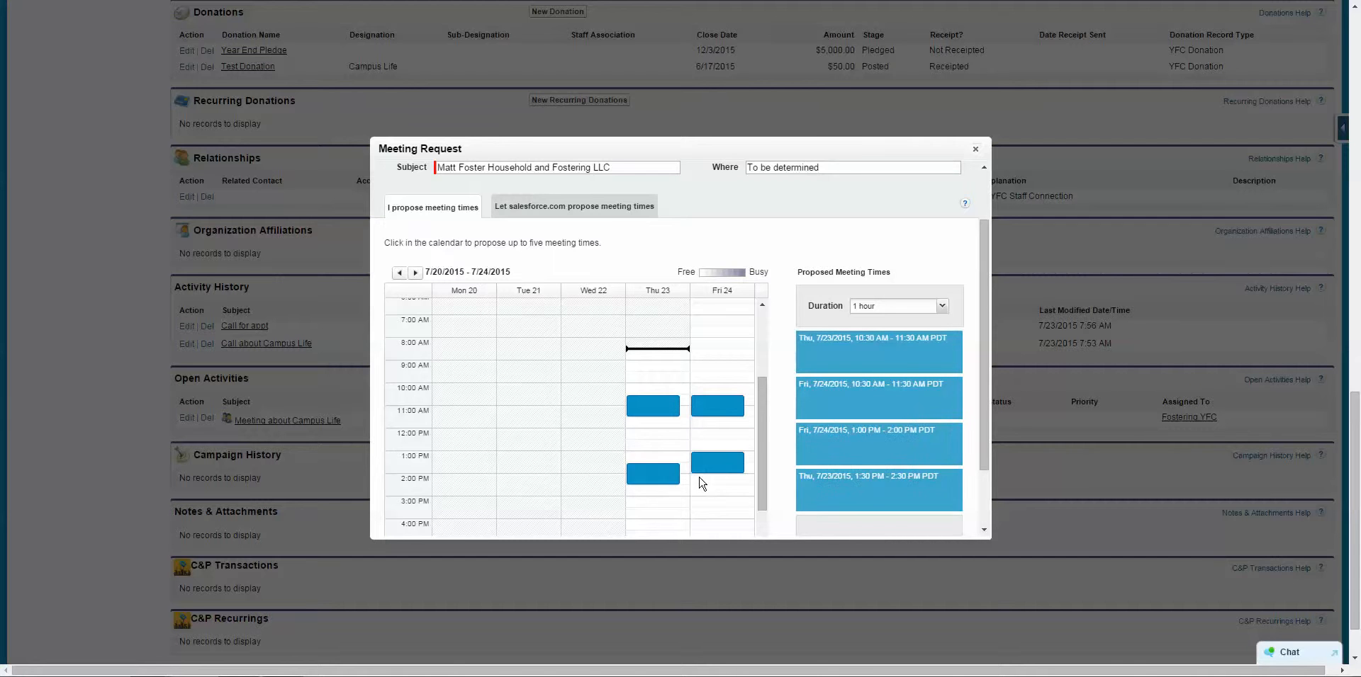
# Preview a sample meeting request, then close the Meeting Request dialog.
pyautogui.scroll(-2, 829, 423)
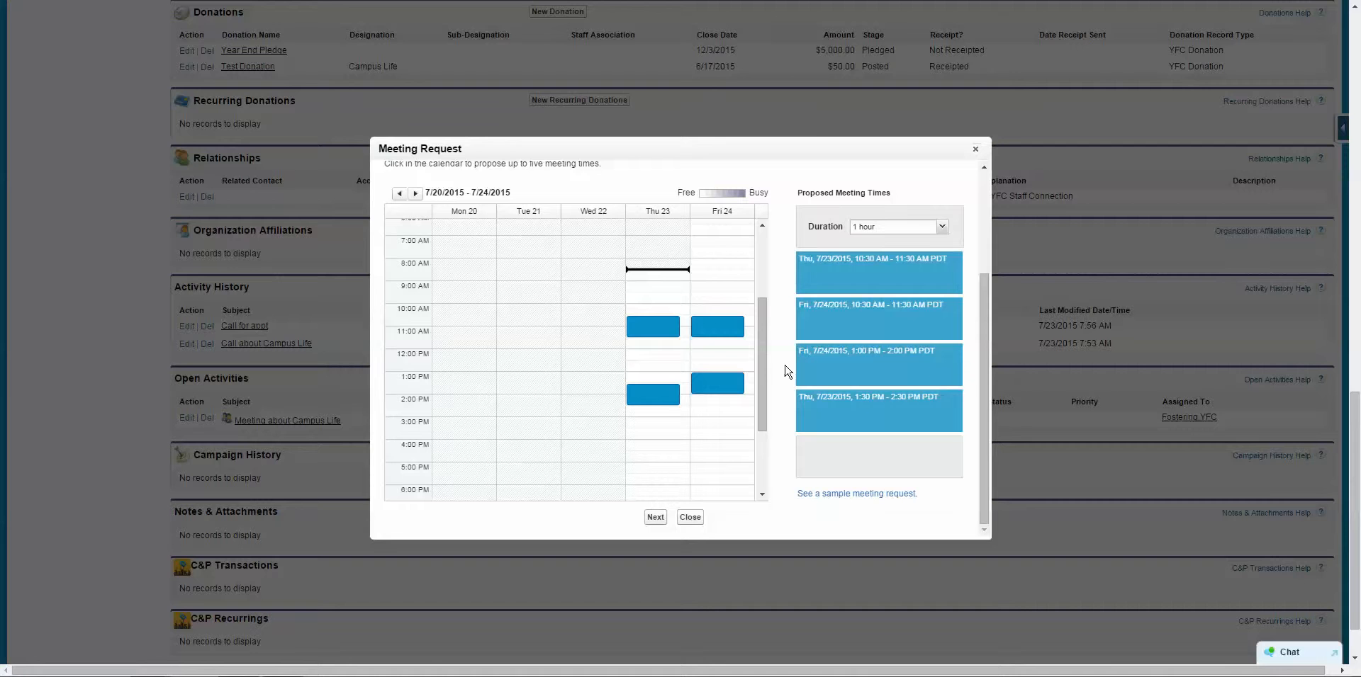
pyautogui.click(820, 494)
pyautogui.click(976, 151)
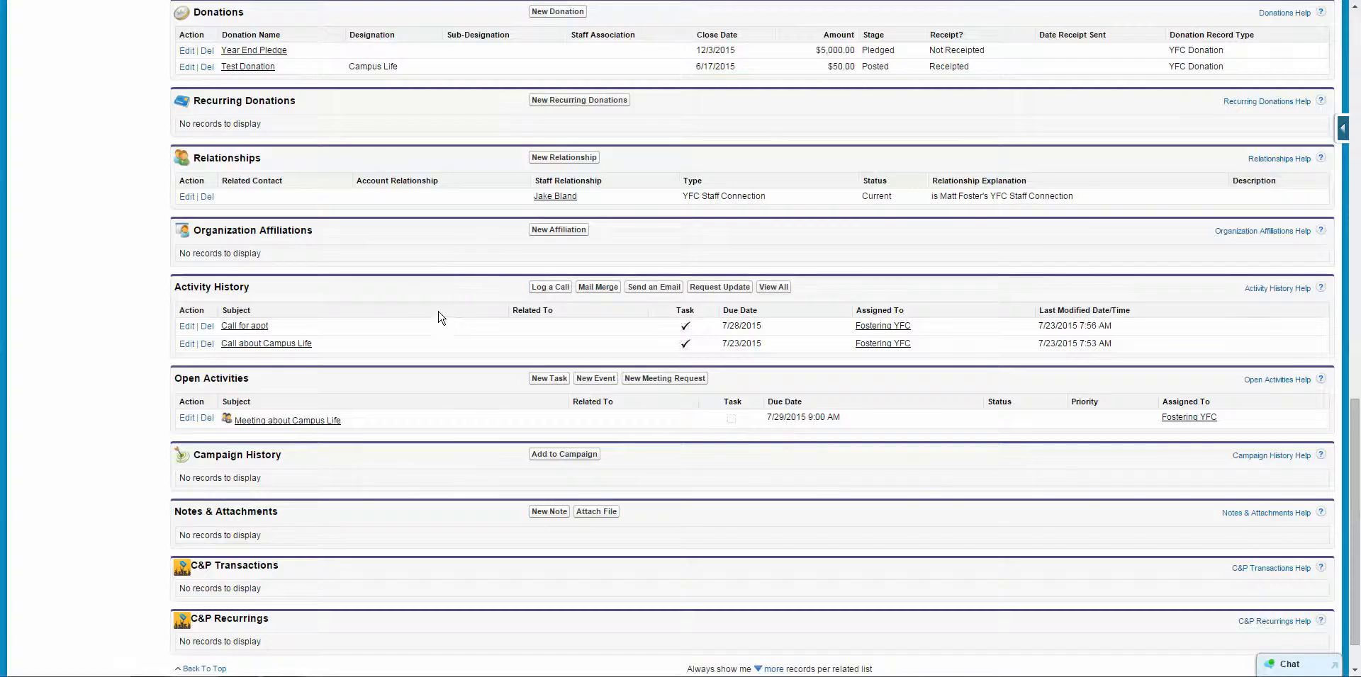
# Go to Reports and list the reports in the YFC Dev WEEKLY Activities folder.
pyautogui.scroll(15, 440, 317)
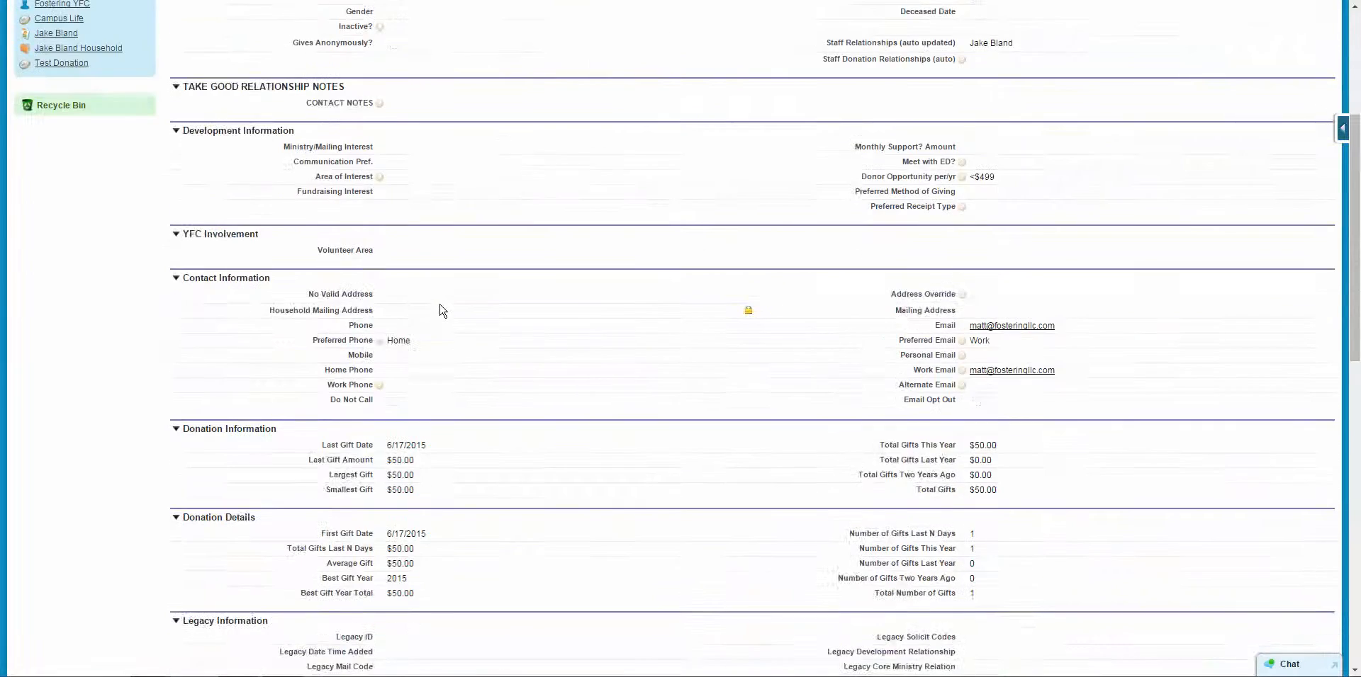
pyautogui.scroll(4, 439, 309)
pyautogui.scroll(-20, 445, 309)
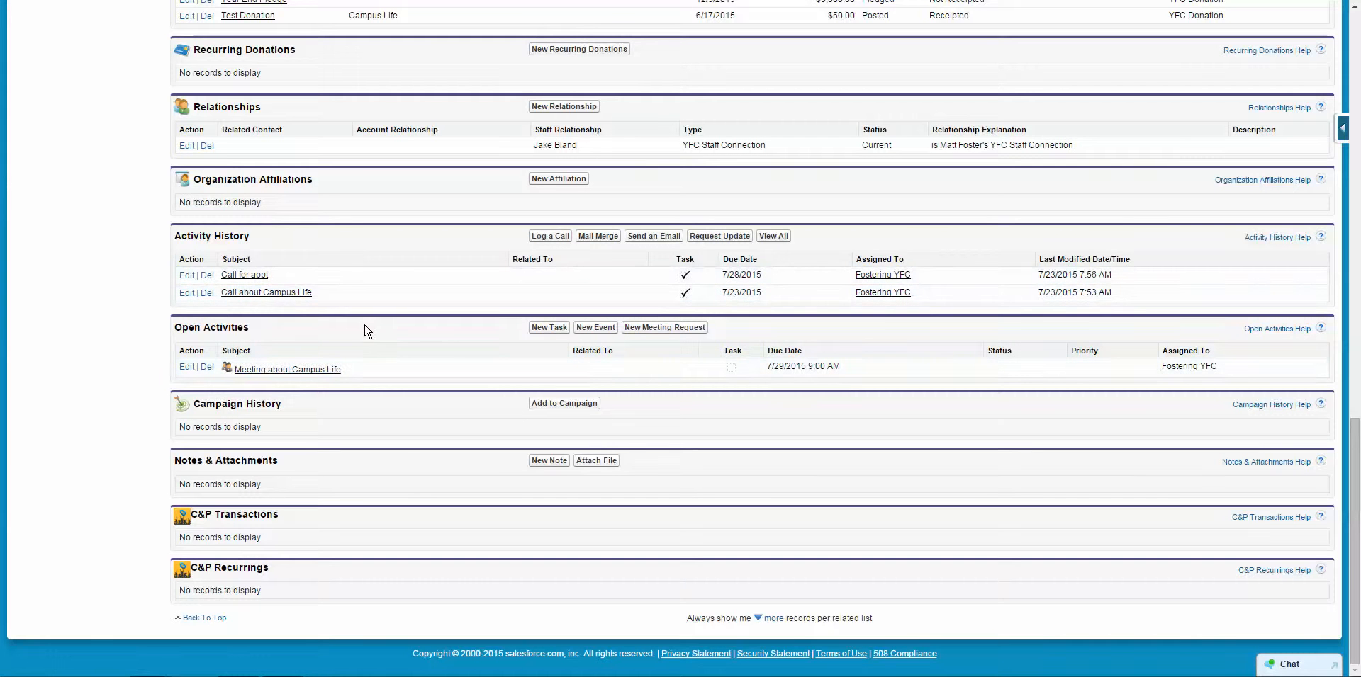
pyautogui.scroll(20, 537, 317)
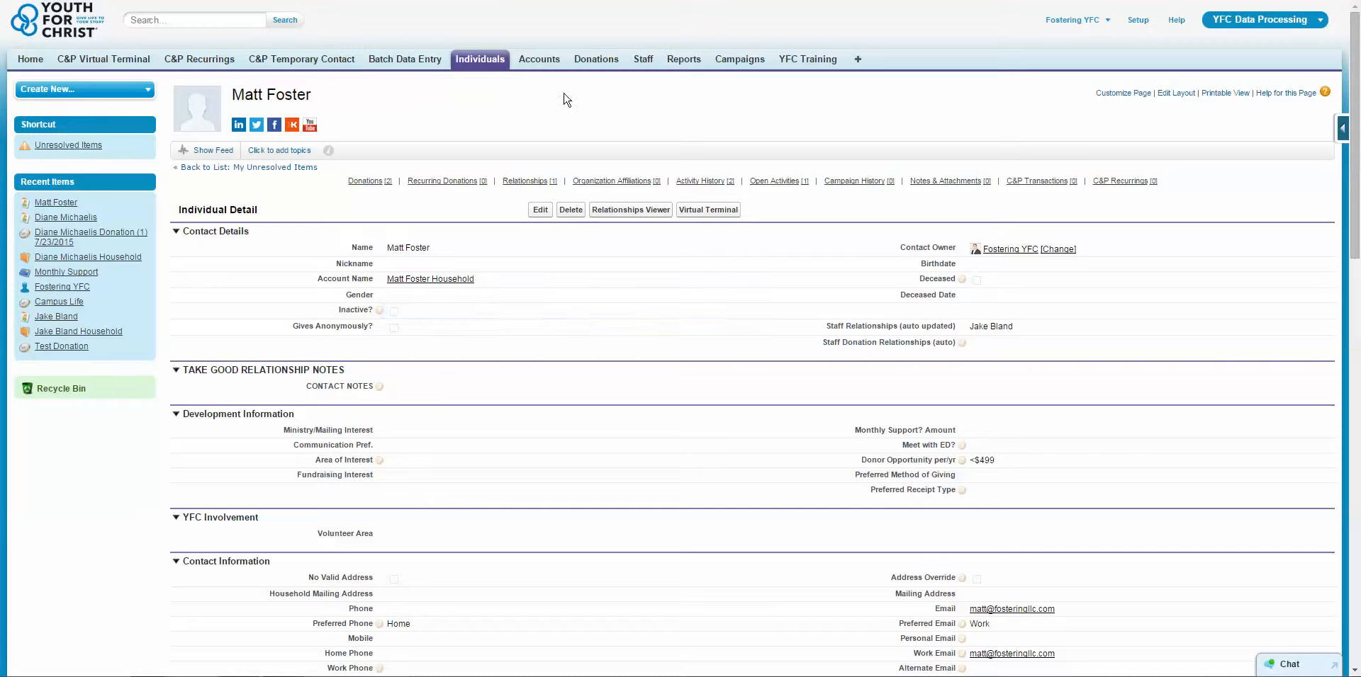
pyautogui.click(677, 62)
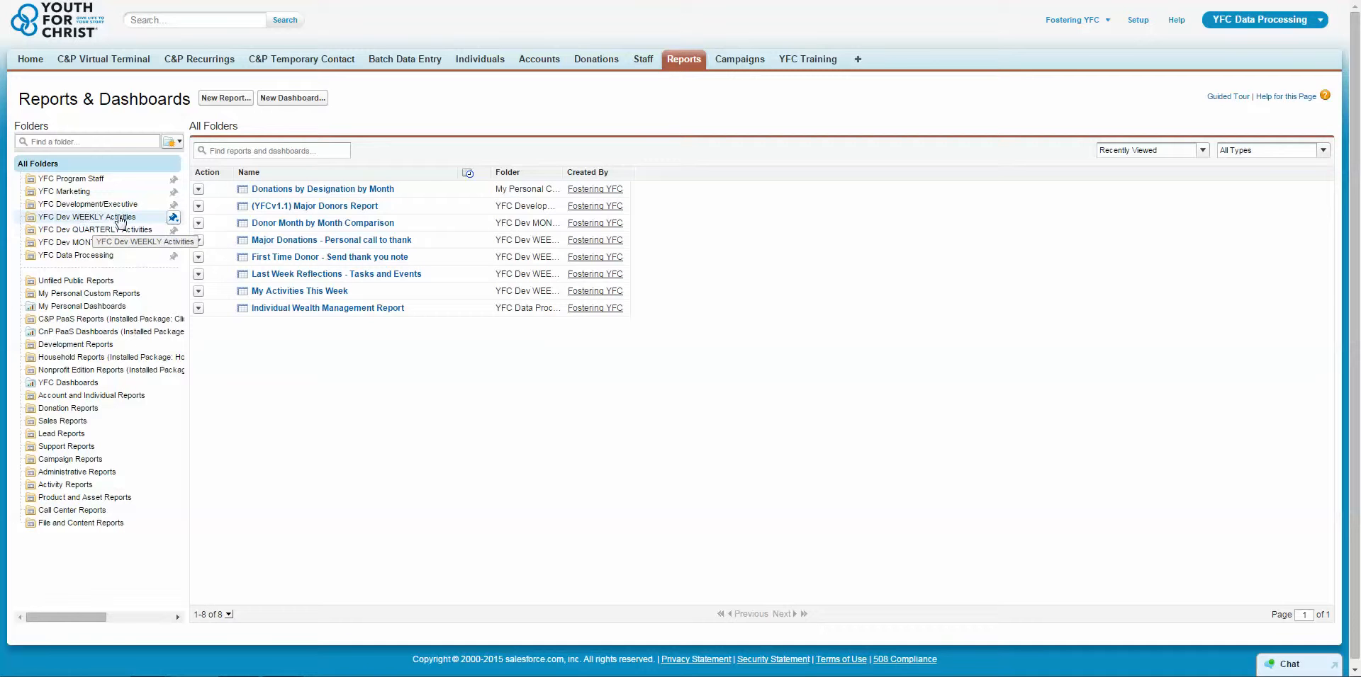
pyautogui.click(120, 220)
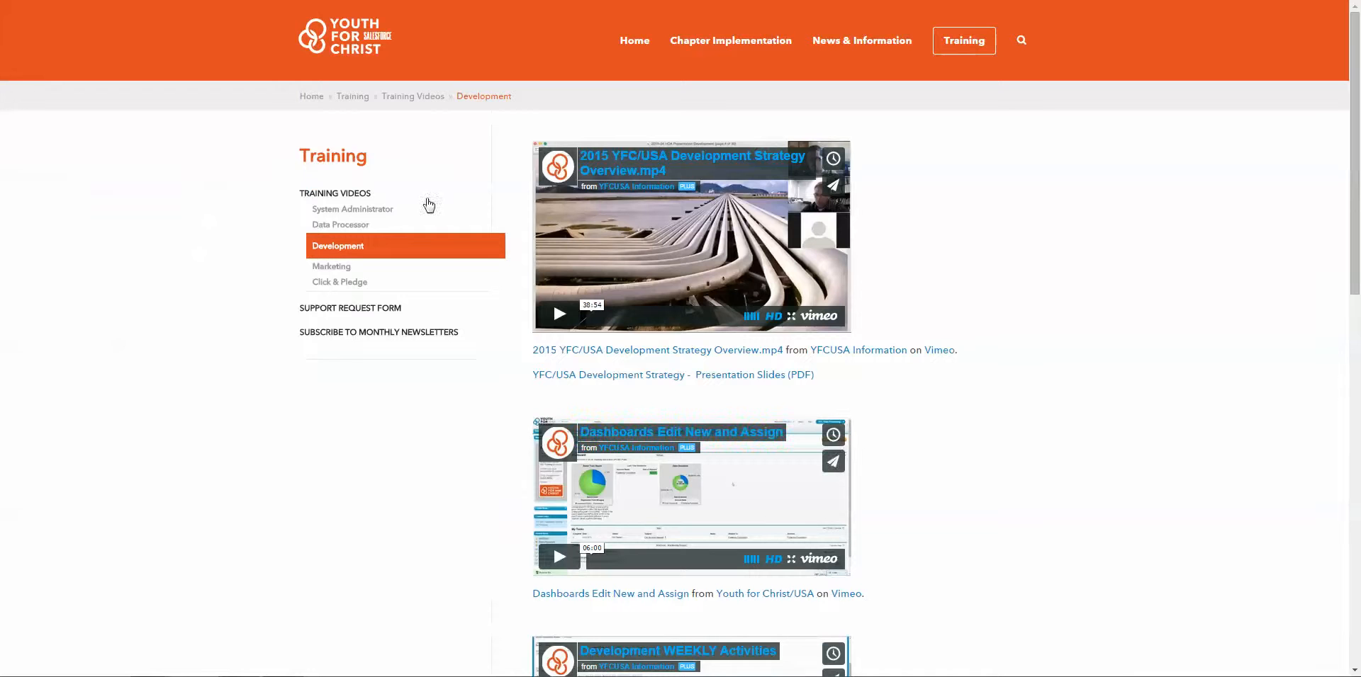
pyautogui.scroll(-5, 1021, 395)
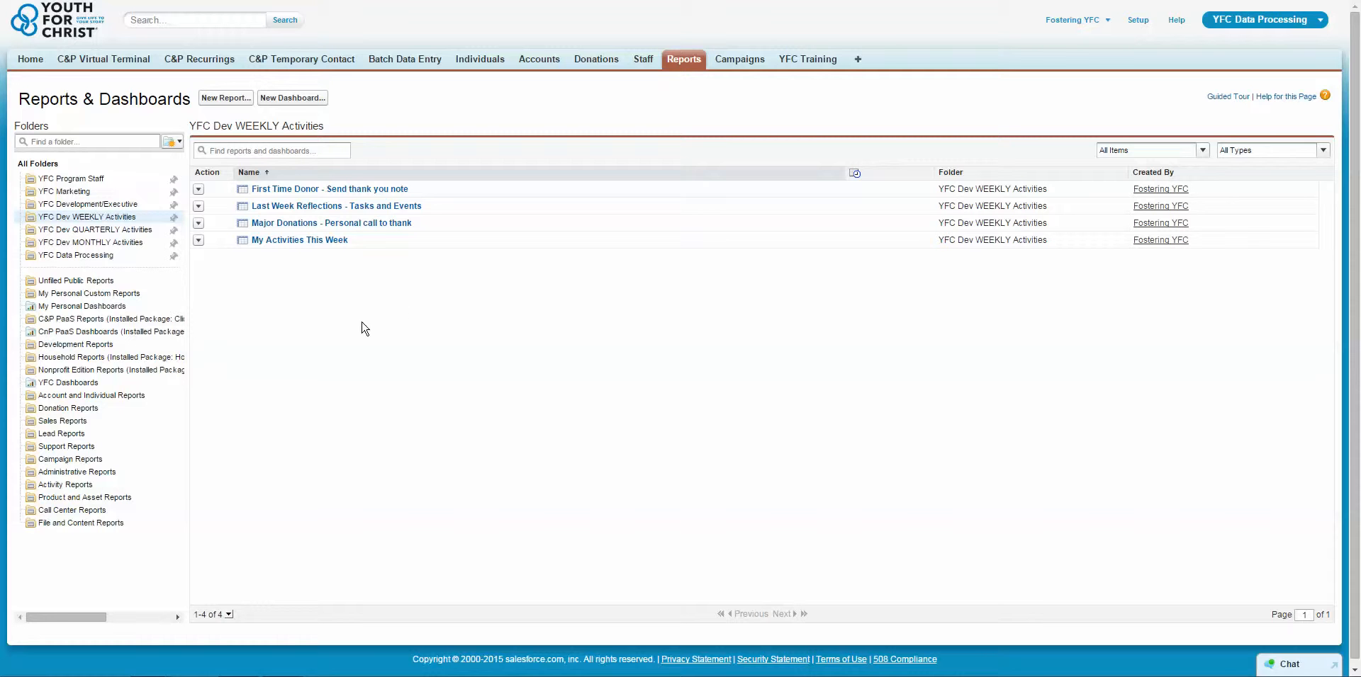
pyautogui.click(309, 224)
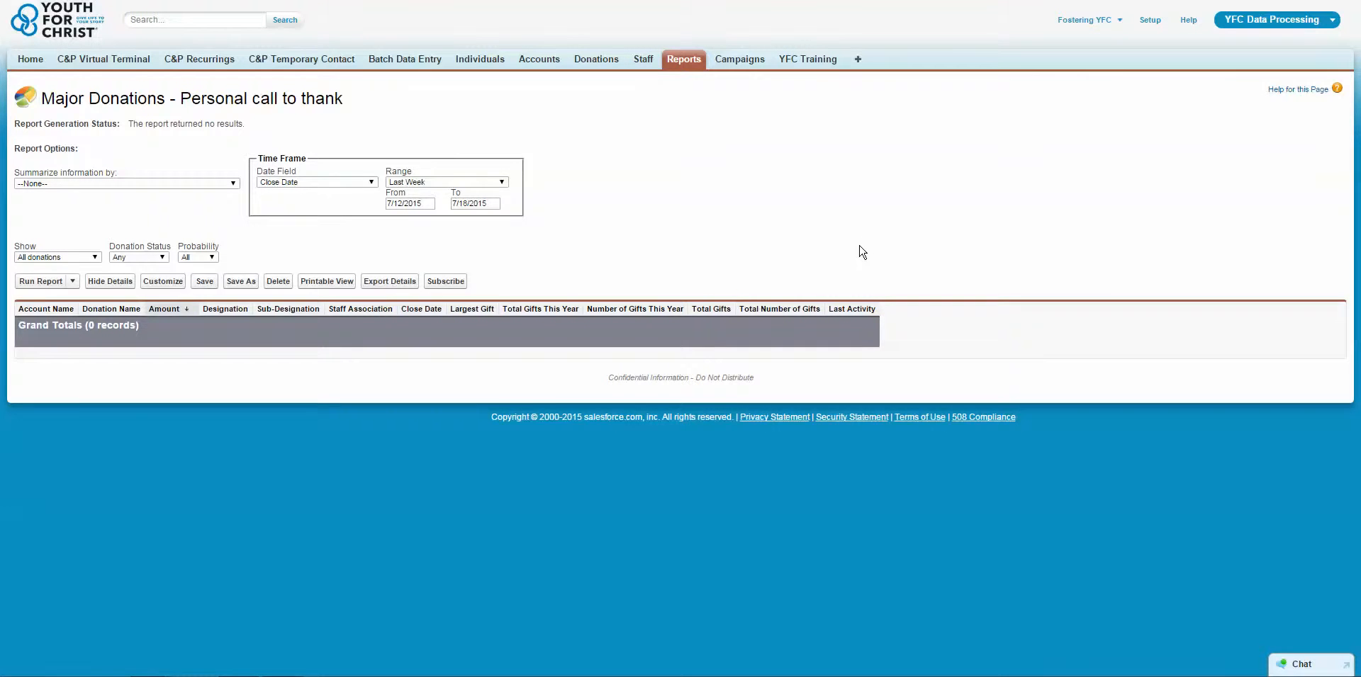
pyautogui.hotkey('alt', 'Left')
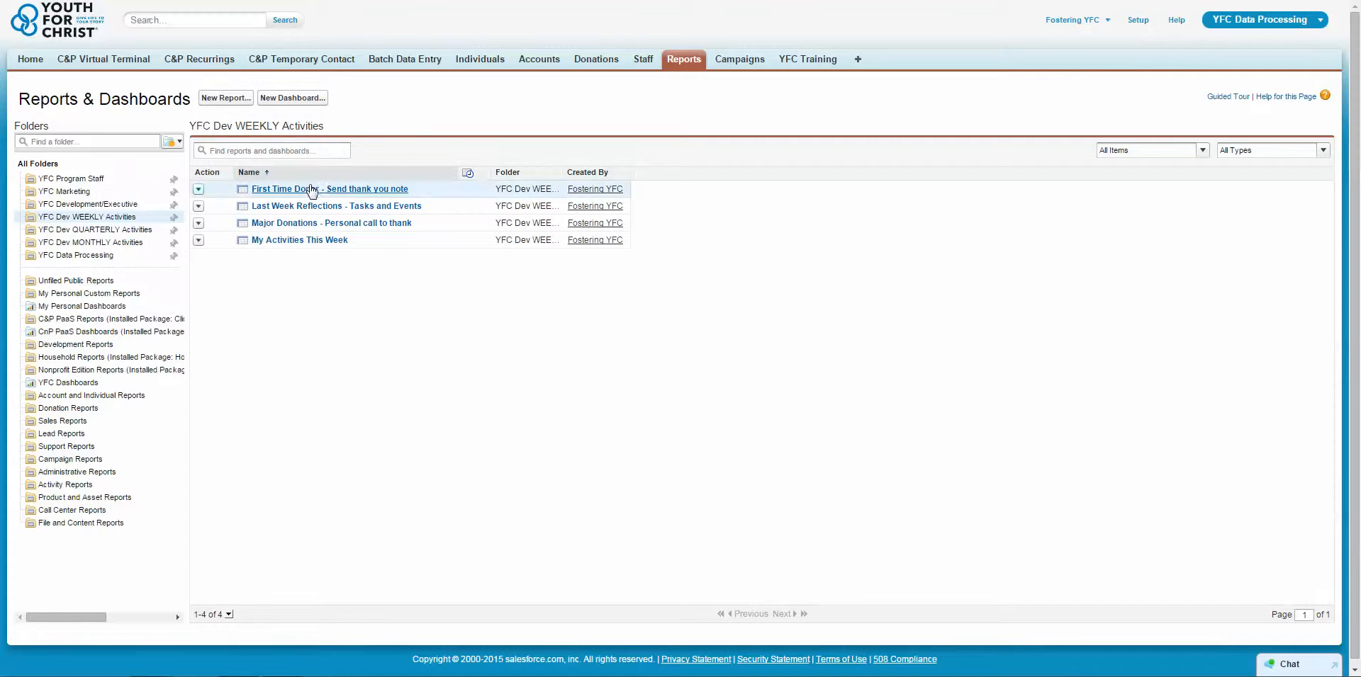
pyautogui.click(305, 241)
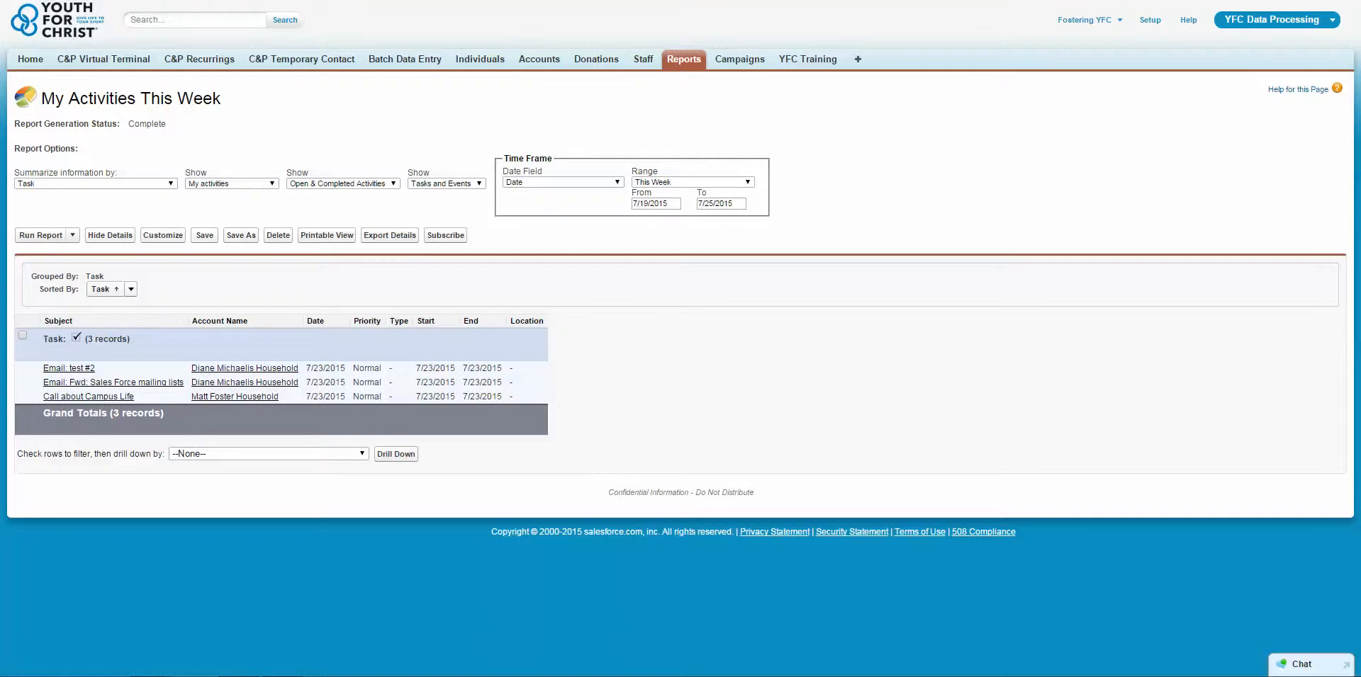
pyautogui.hotkey('alt', 'Left')
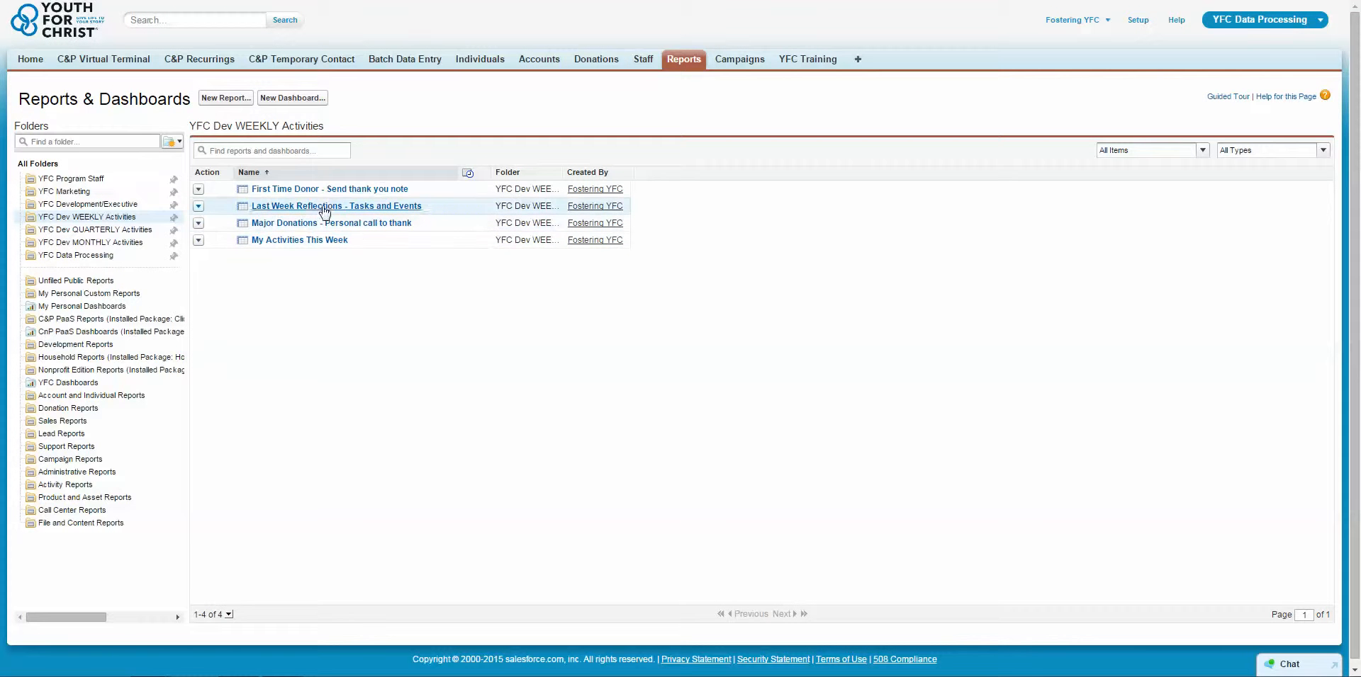
# Run 'First Time Donor - Send thank you note' without its date filter, sorted by Account: Last Activity, then return Home.
pyautogui.click(363, 189)
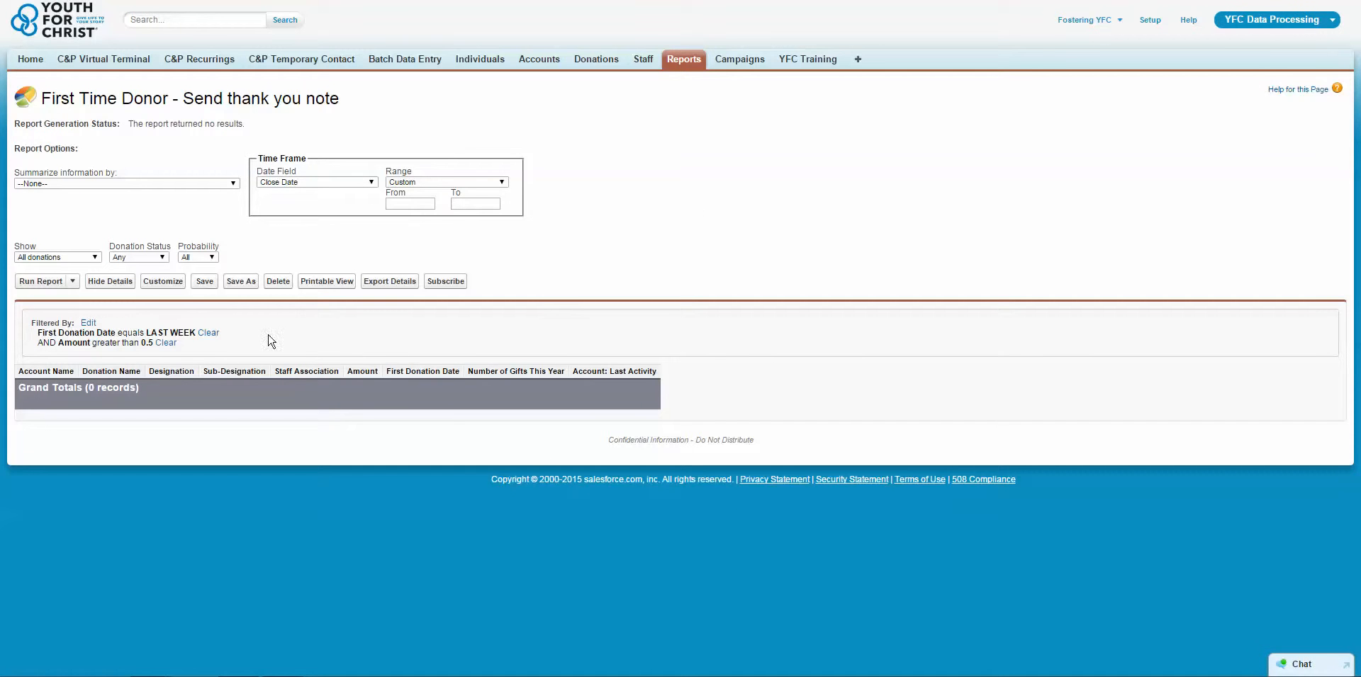
pyautogui.click(208, 333)
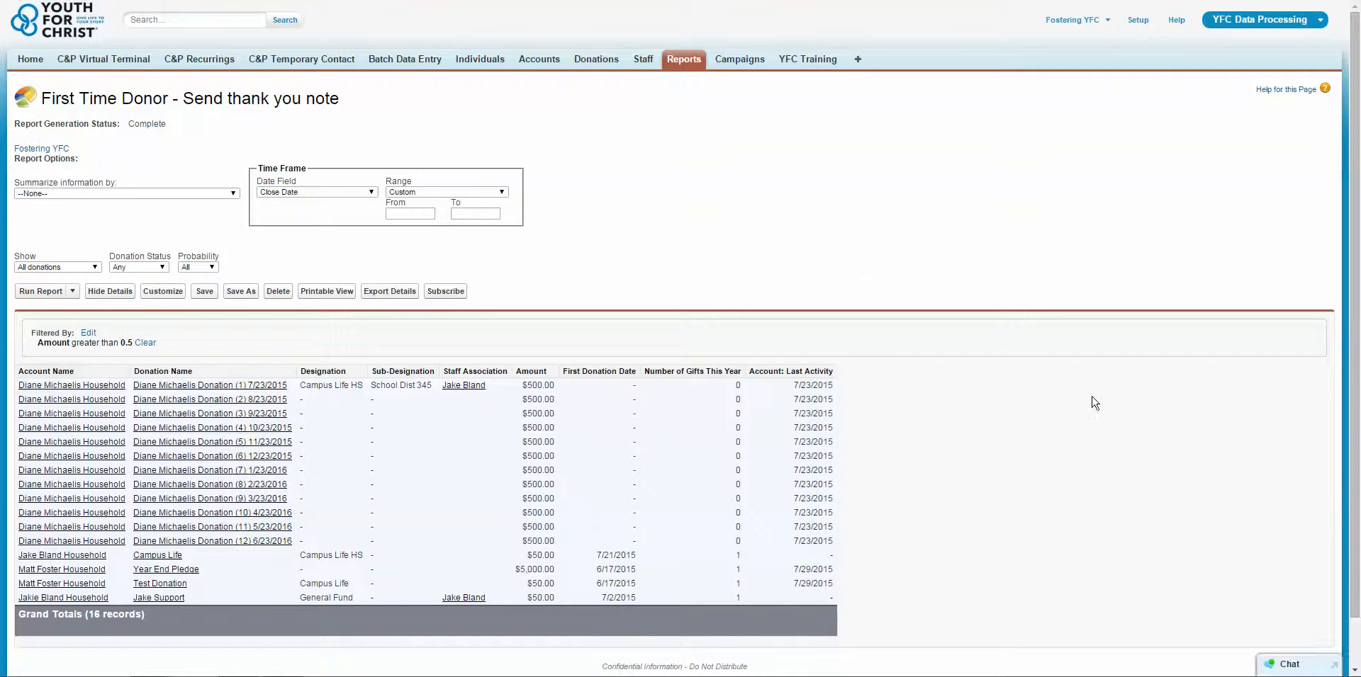
pyautogui.scroll(-2, 1095, 402)
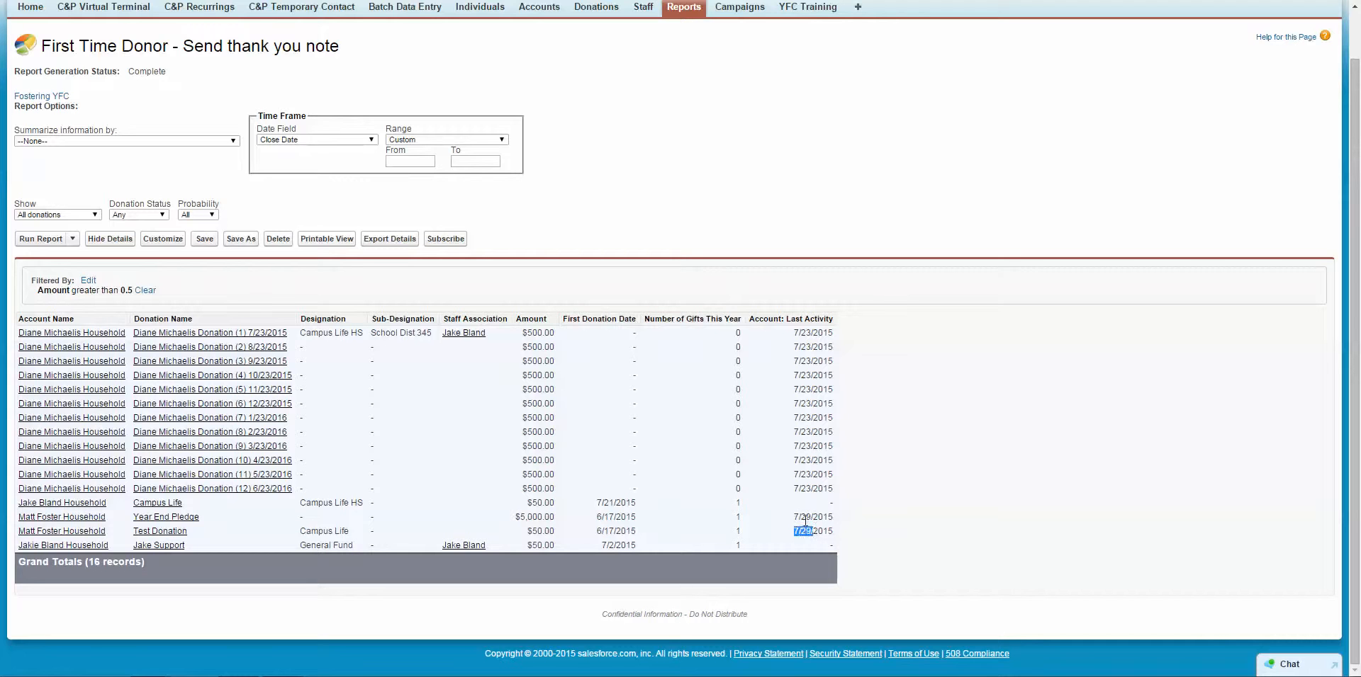
pyautogui.click(797, 321)
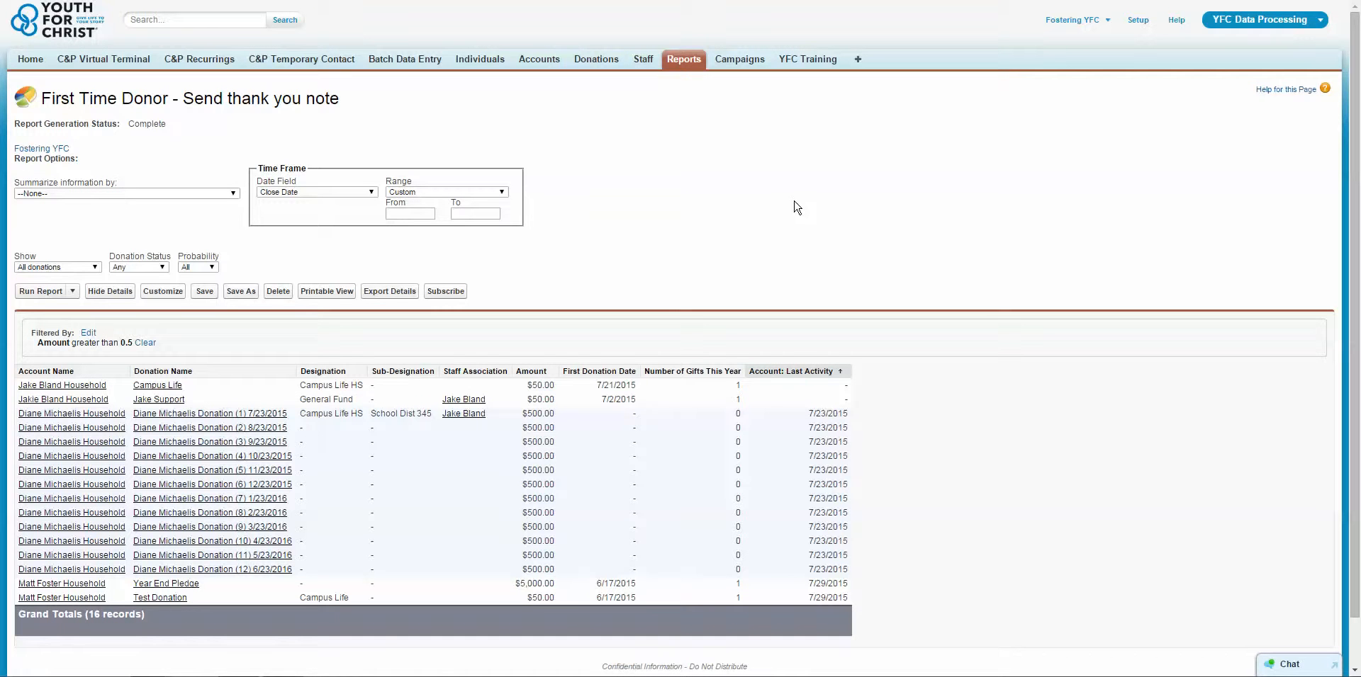
pyautogui.click(32, 60)
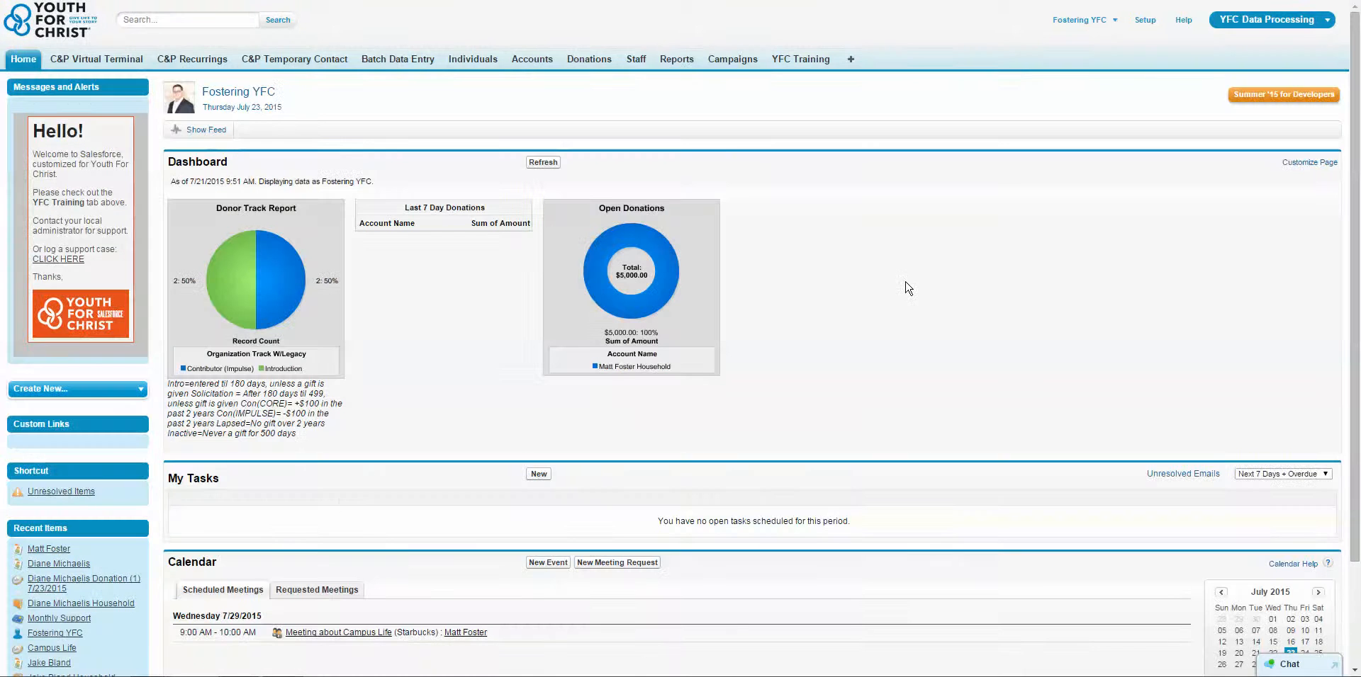
# Search for the contact by first name and reopen their record to review donations and activities.
pyautogui.click(178, 20)
pyautogui.write('matt')
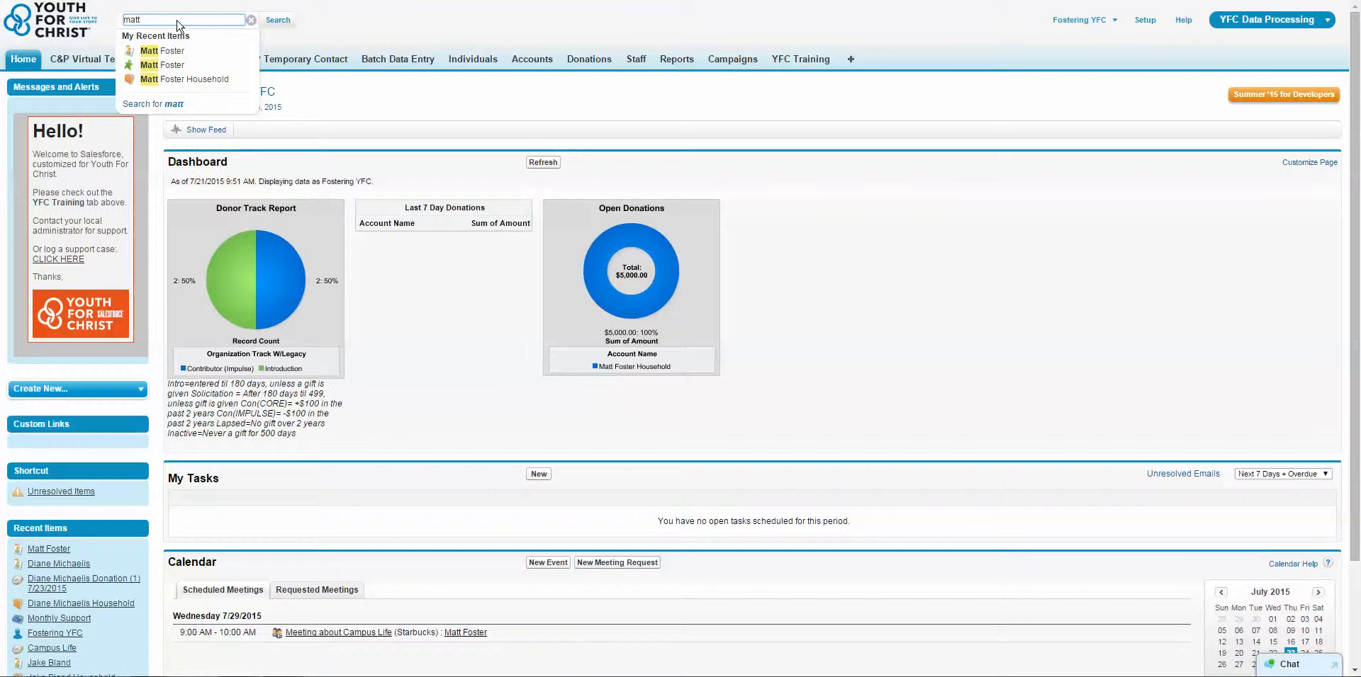
pyautogui.press('Return')
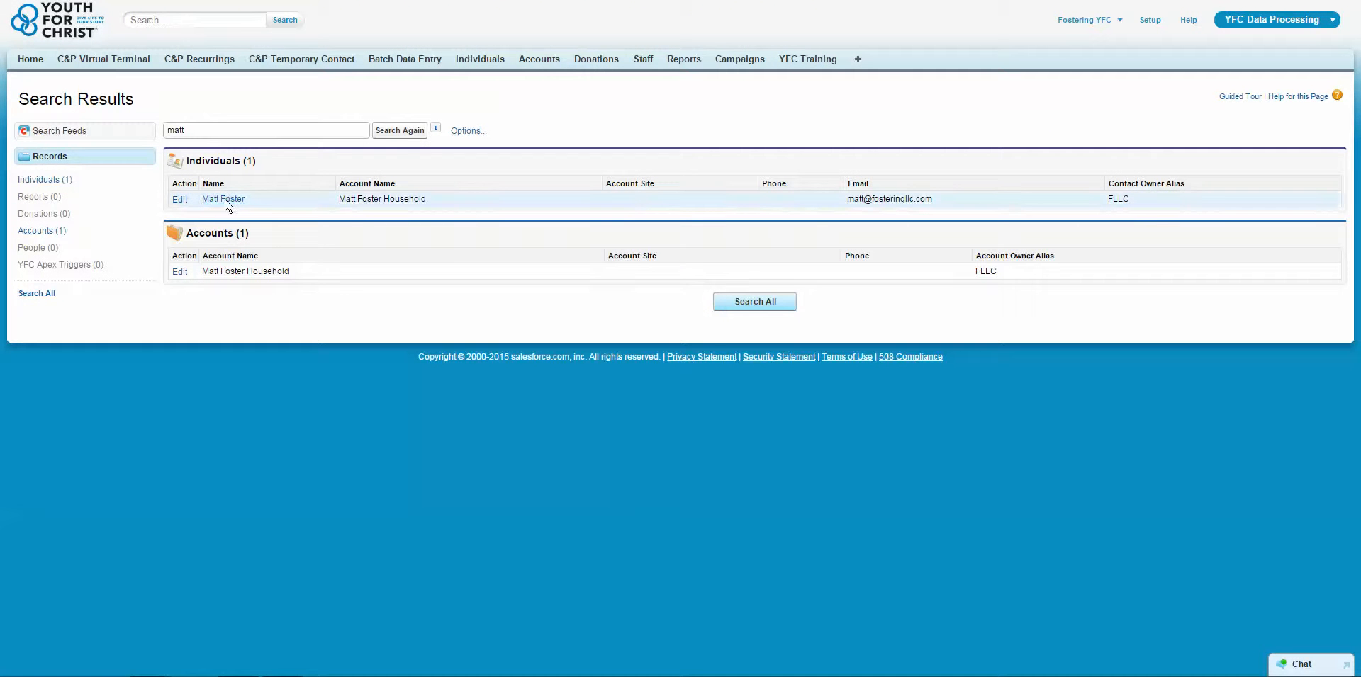
pyautogui.click(225, 201)
pyautogui.scroll(-10, 542, 339)
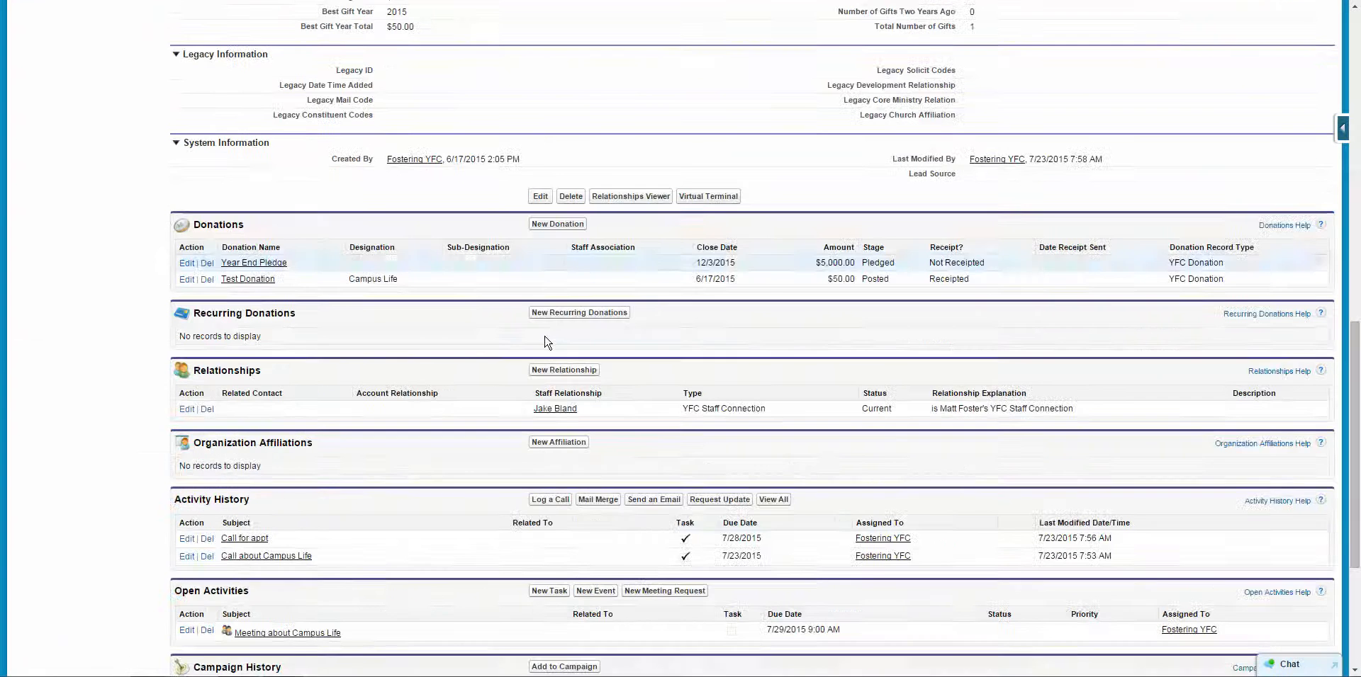
pyautogui.scroll(-2, 267, 394)
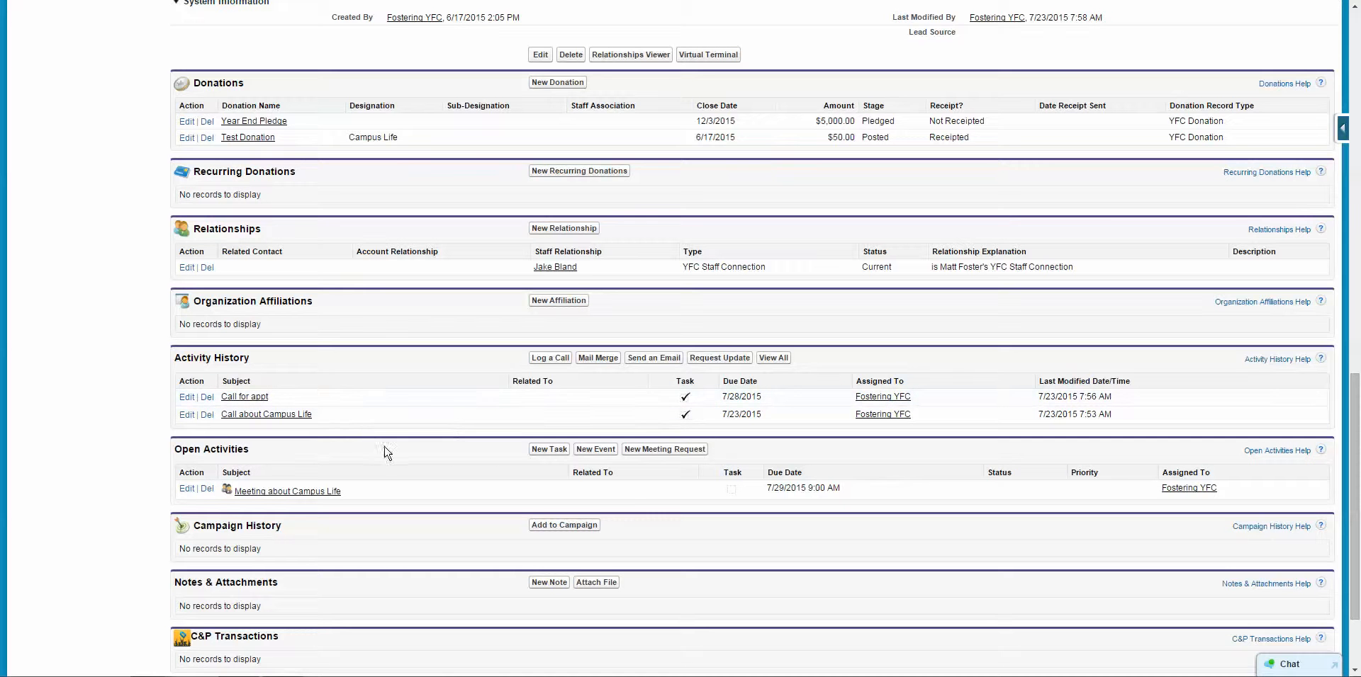
pyautogui.scroll(15, 470, 434)
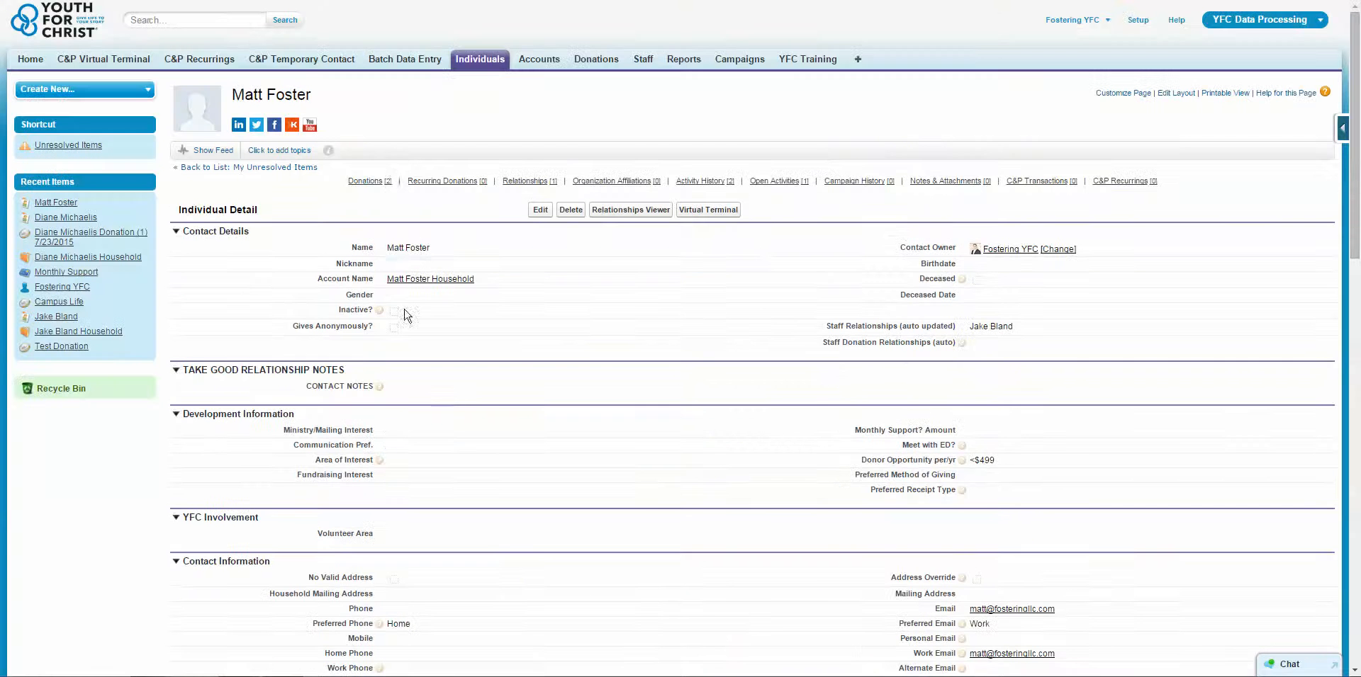